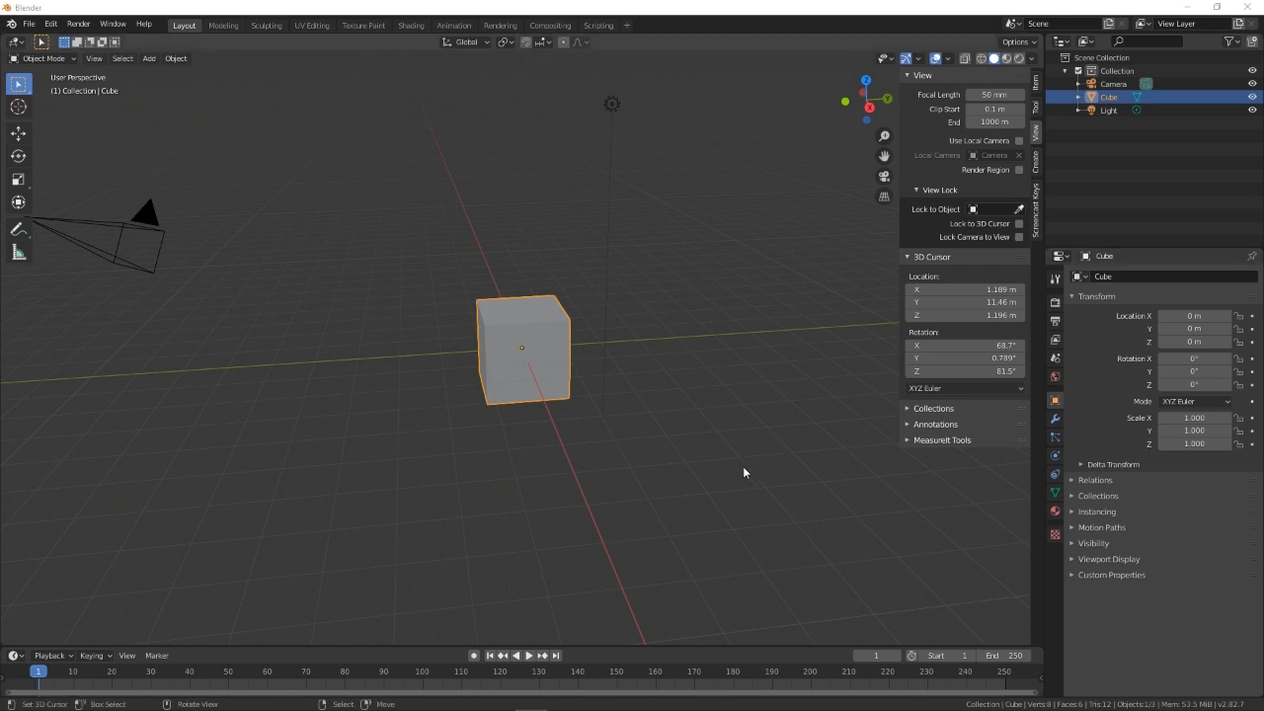
# Delete the default cube from the scene.
pyautogui.moveTo(715, 457)
pyautogui.mouseDown(button='middle')
pyautogui.moveTo(719, 470)
pyautogui.moveTo(674, 472)
pyautogui.moveTo(708, 473)
pyautogui.mouseUp(button='middle')
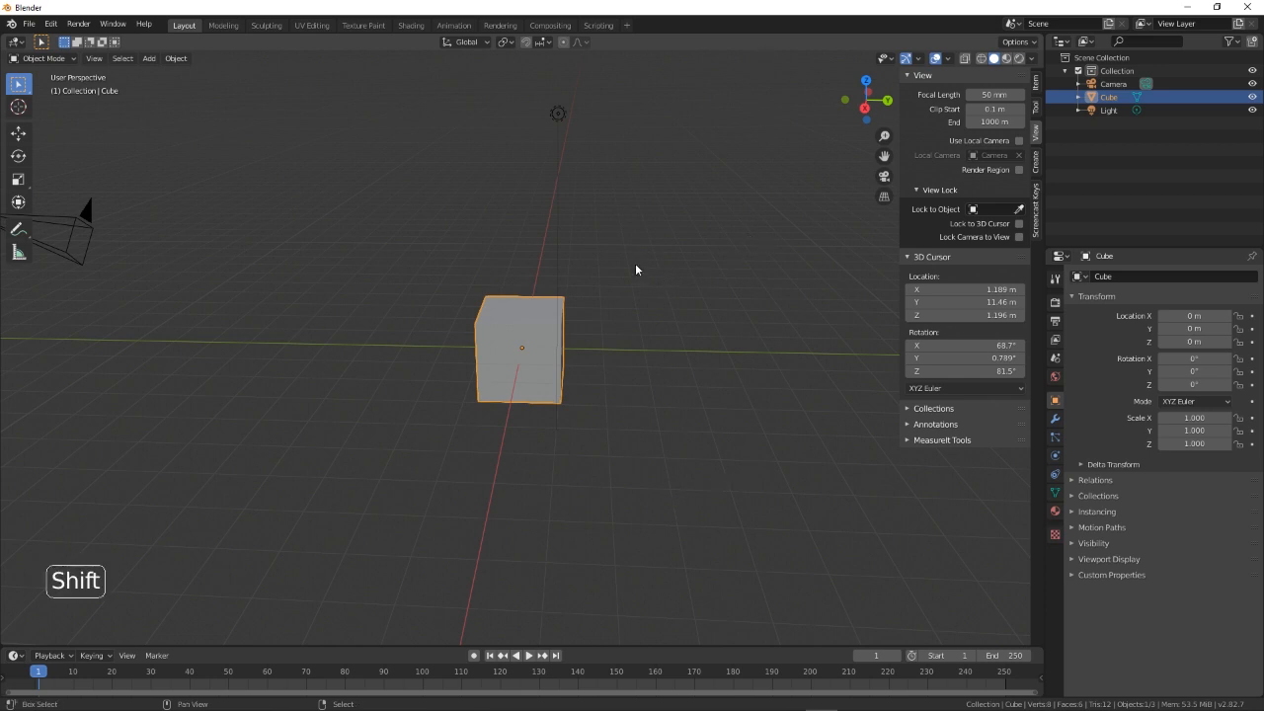
pyautogui.keyDown('shift'); pyautogui.moveTo(635, 263); pyautogui.dragTo(700, 299, button='middle'); pyautogui.keyUp('shift')
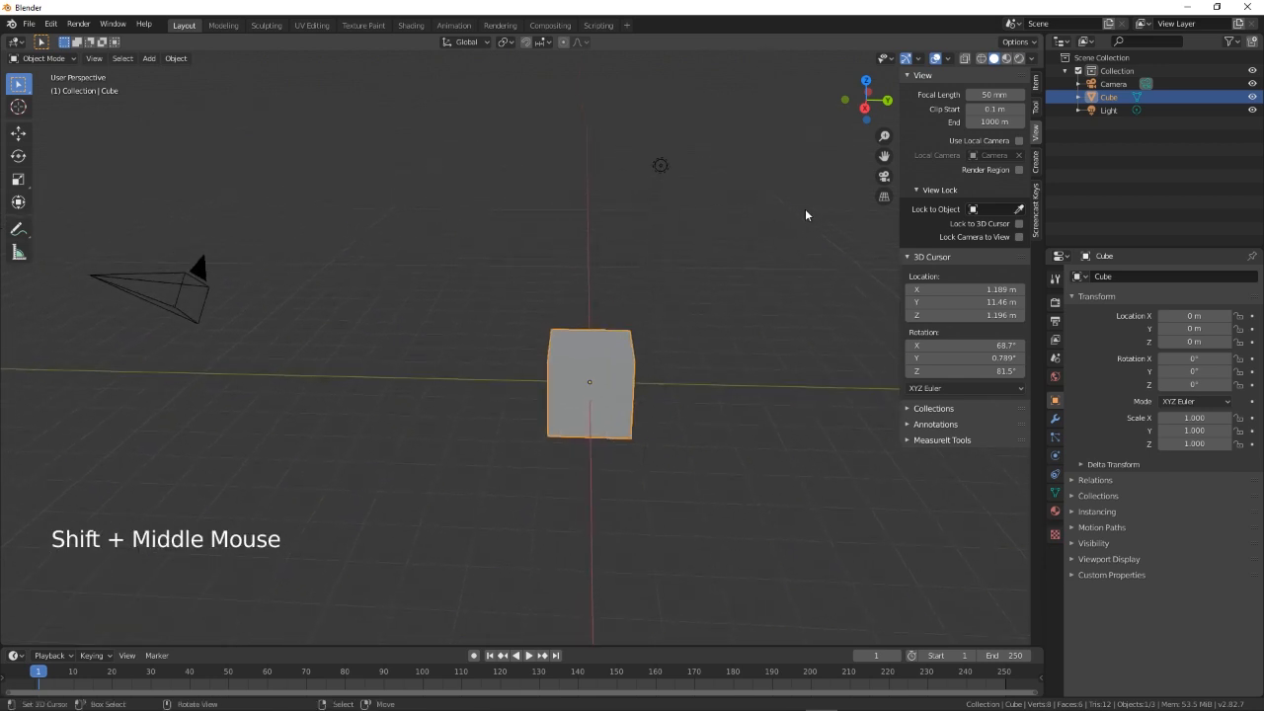
pyautogui.rightClick(661, 165)
pyautogui.rightClick(626, 360)
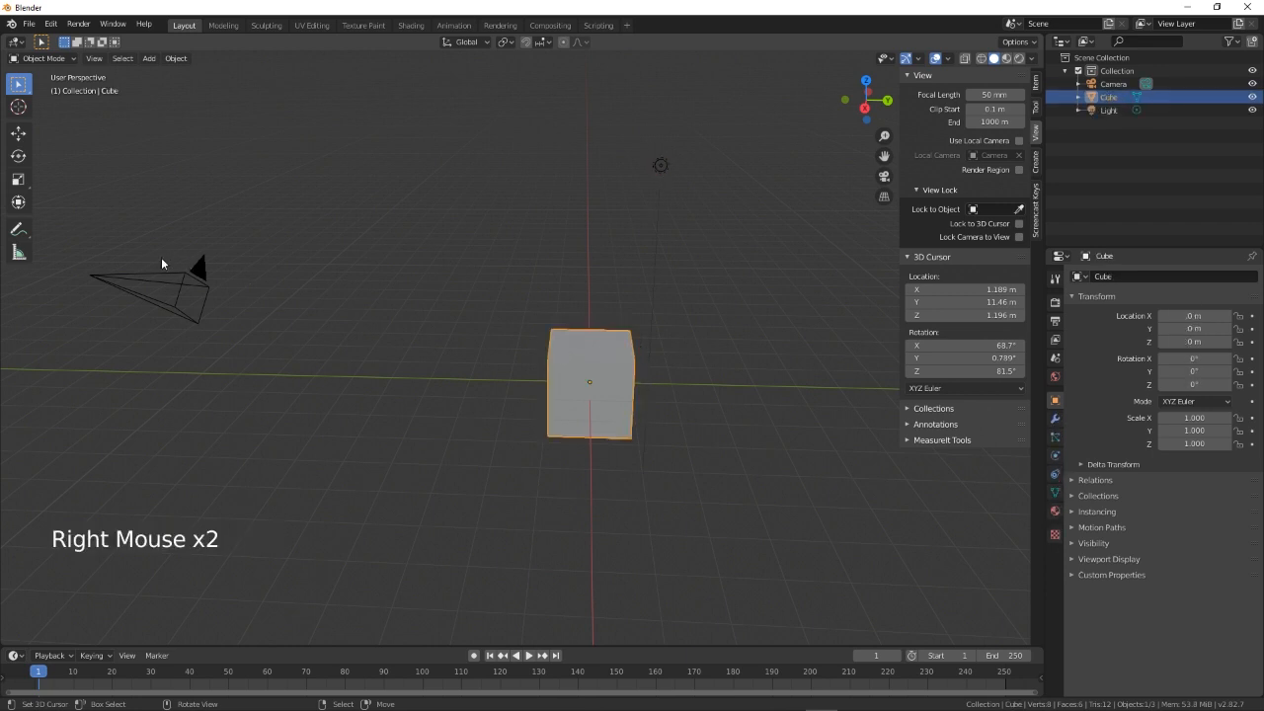
pyautogui.rightClick(97, 284)
pyautogui.rightClick(589, 352)
pyautogui.press('Delete')
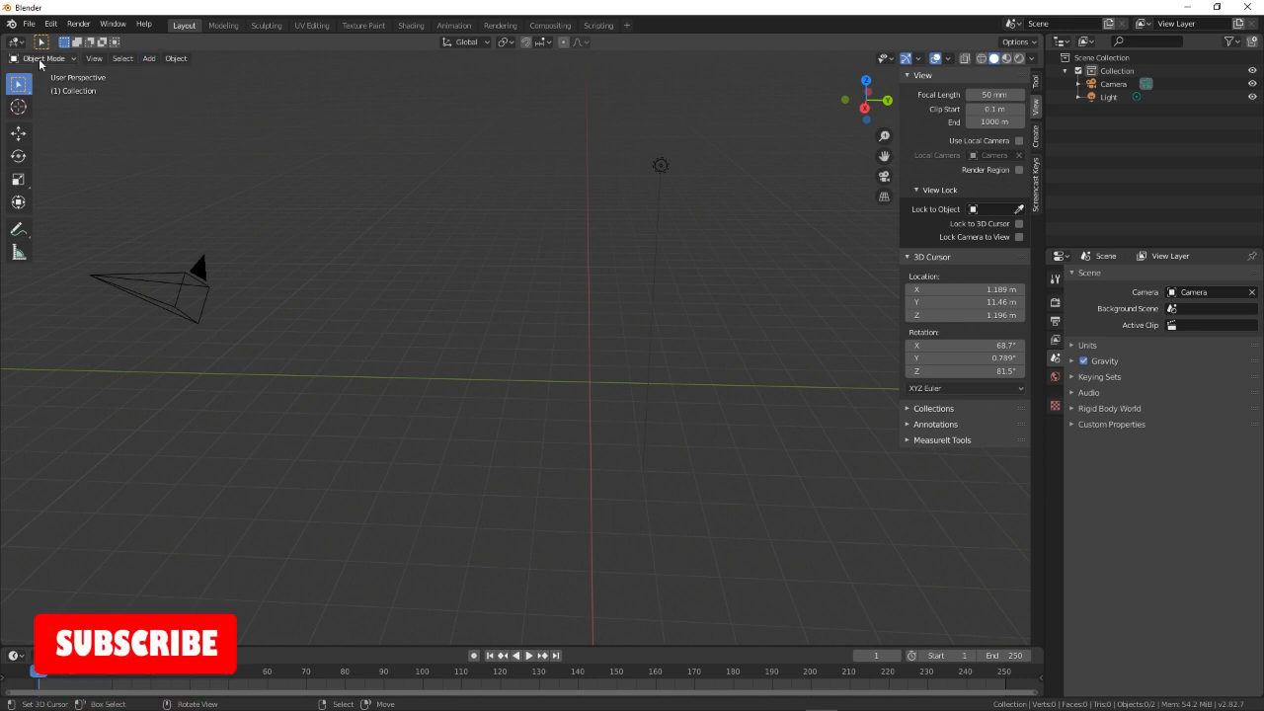
# Add a new cube mesh at the 3D cursor.
pyautogui.click(149, 59)
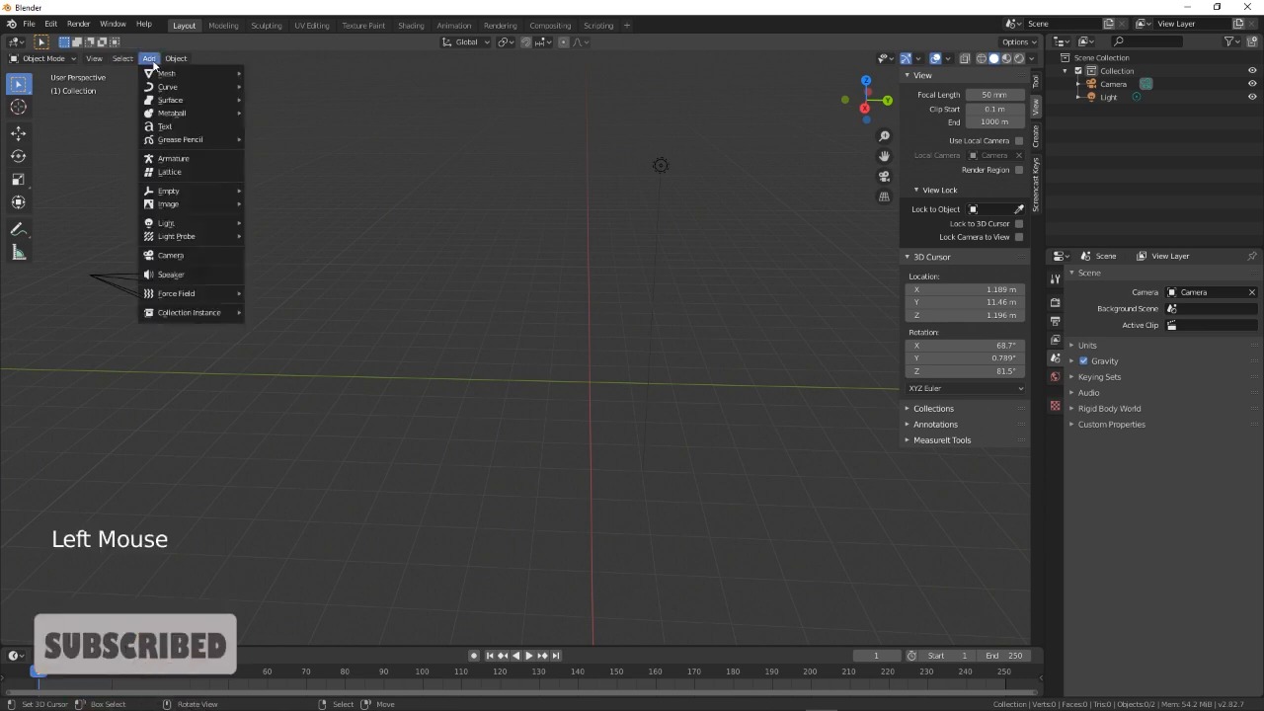
pyautogui.moveTo(165, 77)
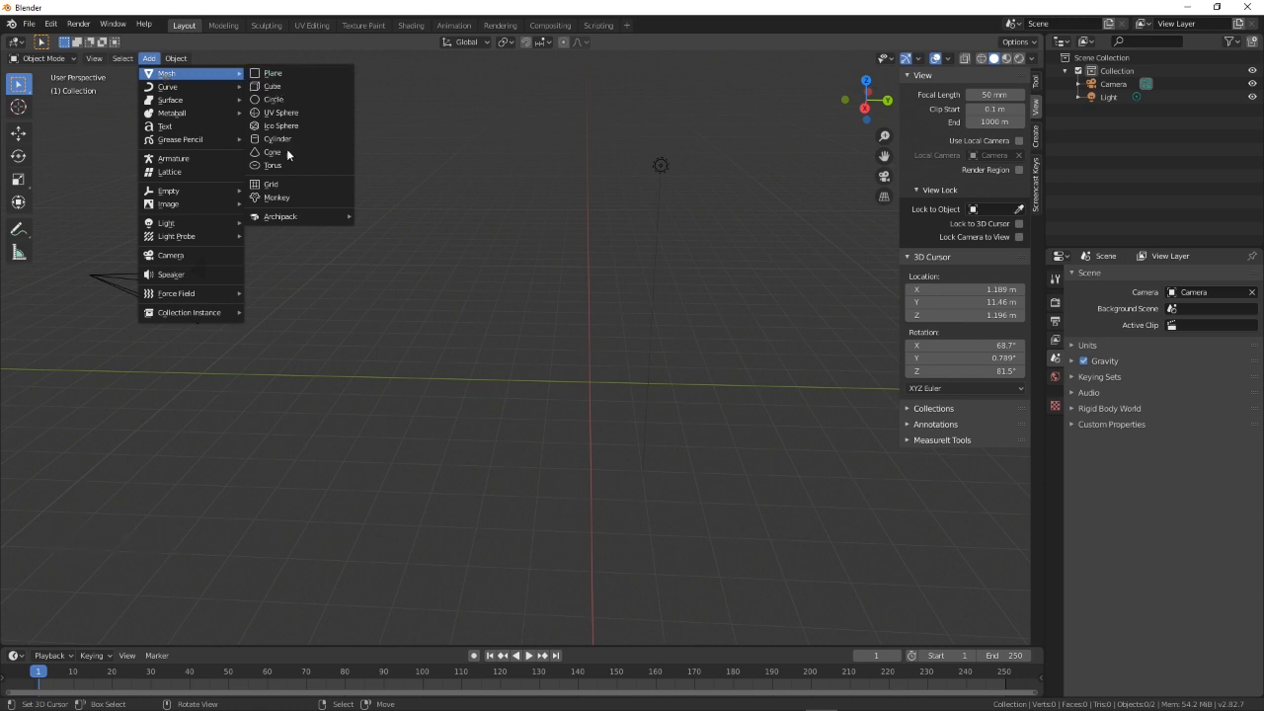
pyautogui.click(274, 87)
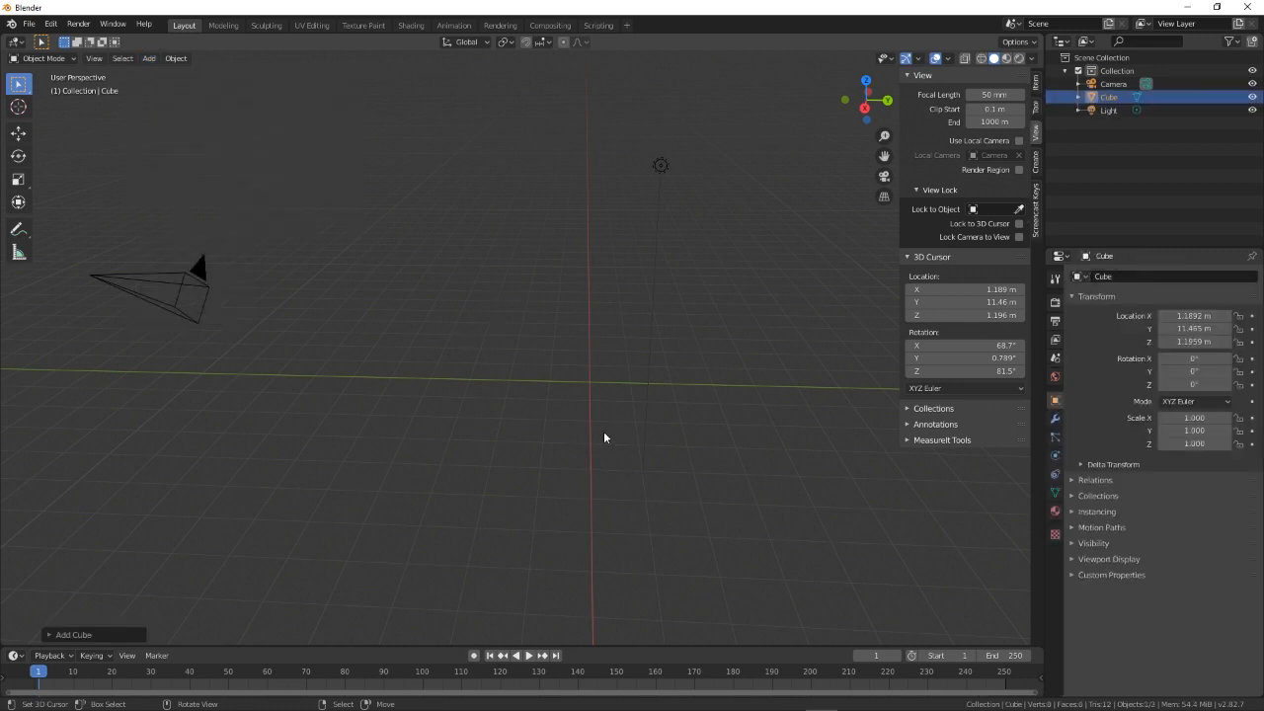
pyautogui.scroll(-7, 580, 435)
pyautogui.scroll(2, 667, 385)
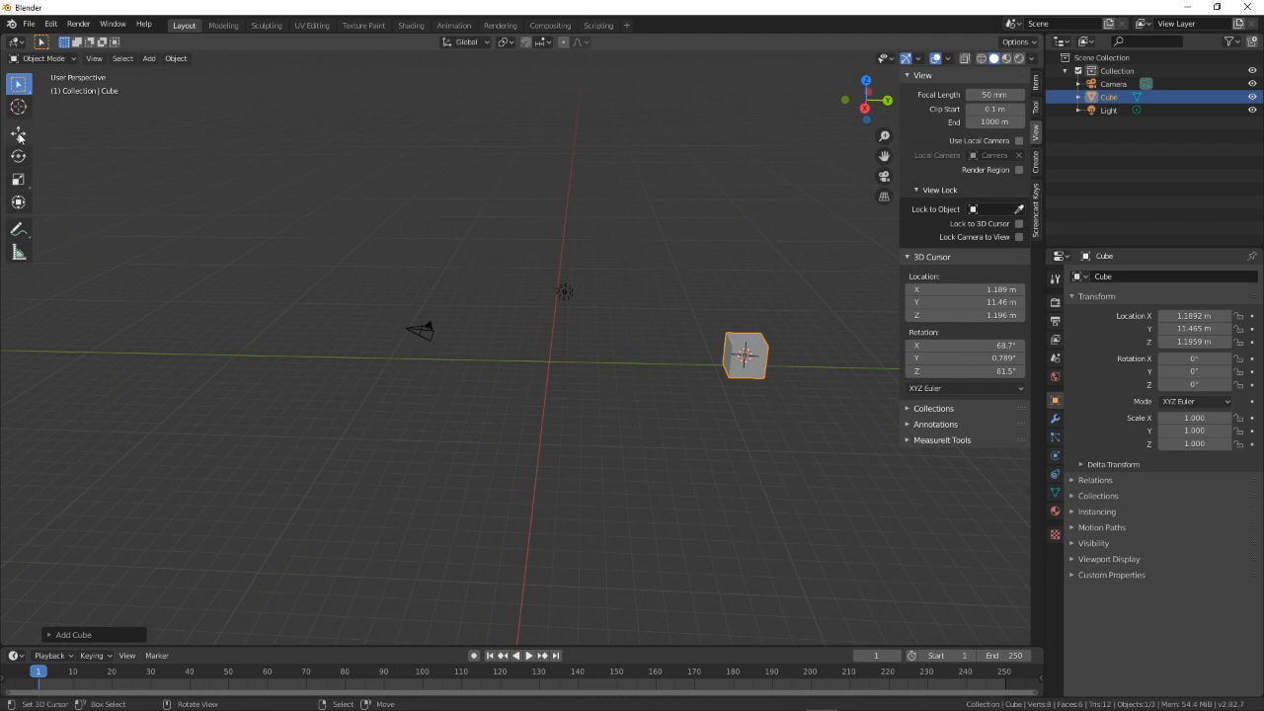
# Move the new cube along the Y axis with the Transform tool to about Y 0.1 m.
pyautogui.click(18, 204)
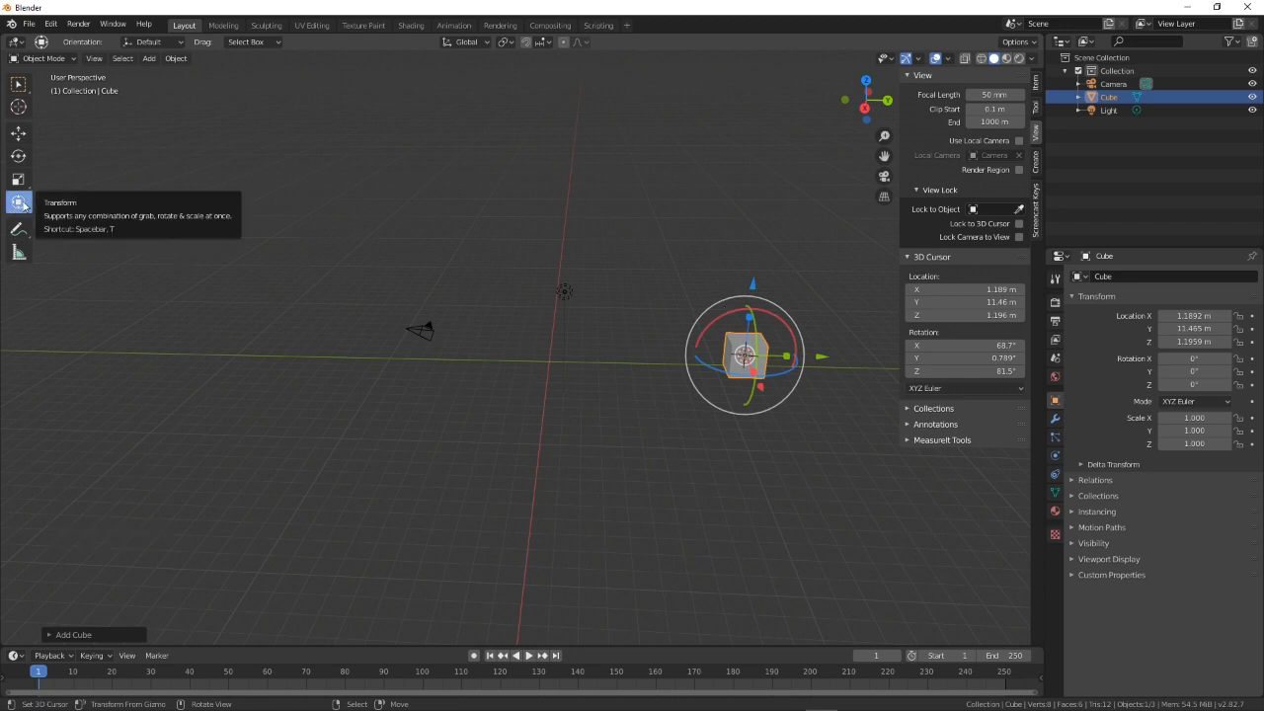
pyautogui.moveTo(828, 360); pyautogui.dragTo(632, 359)
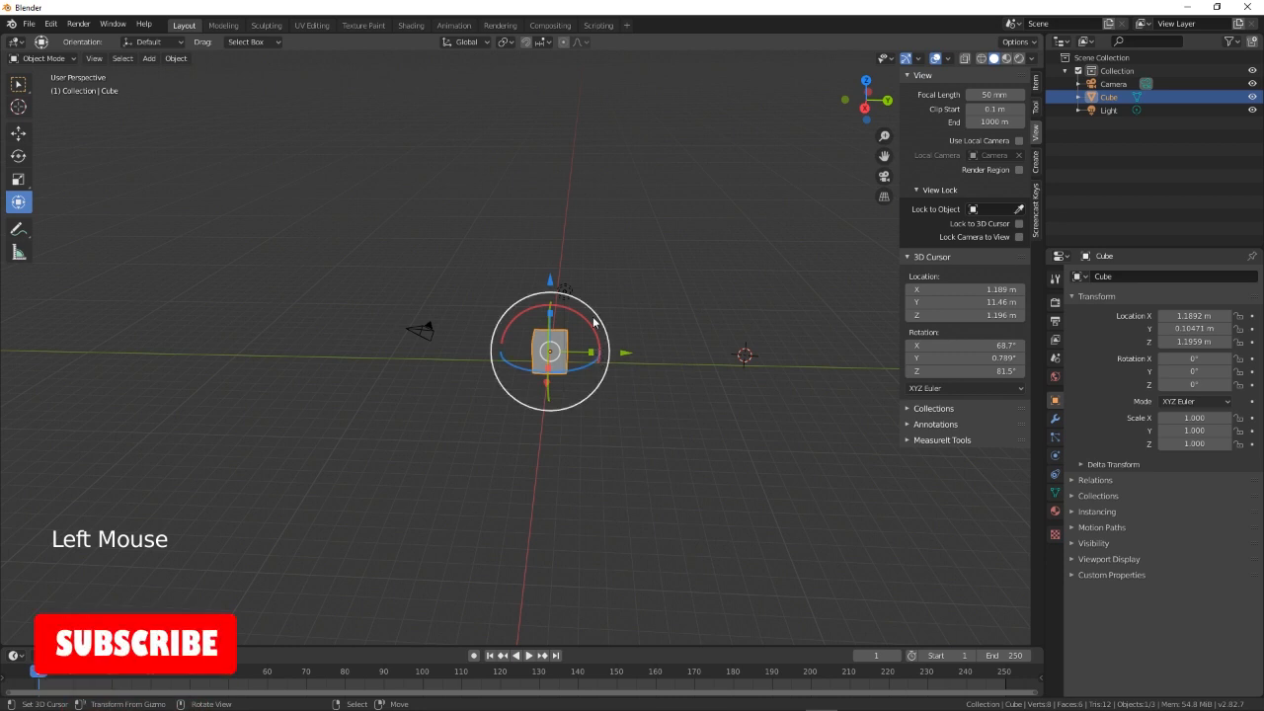
pyautogui.scroll(5, 650, 365)
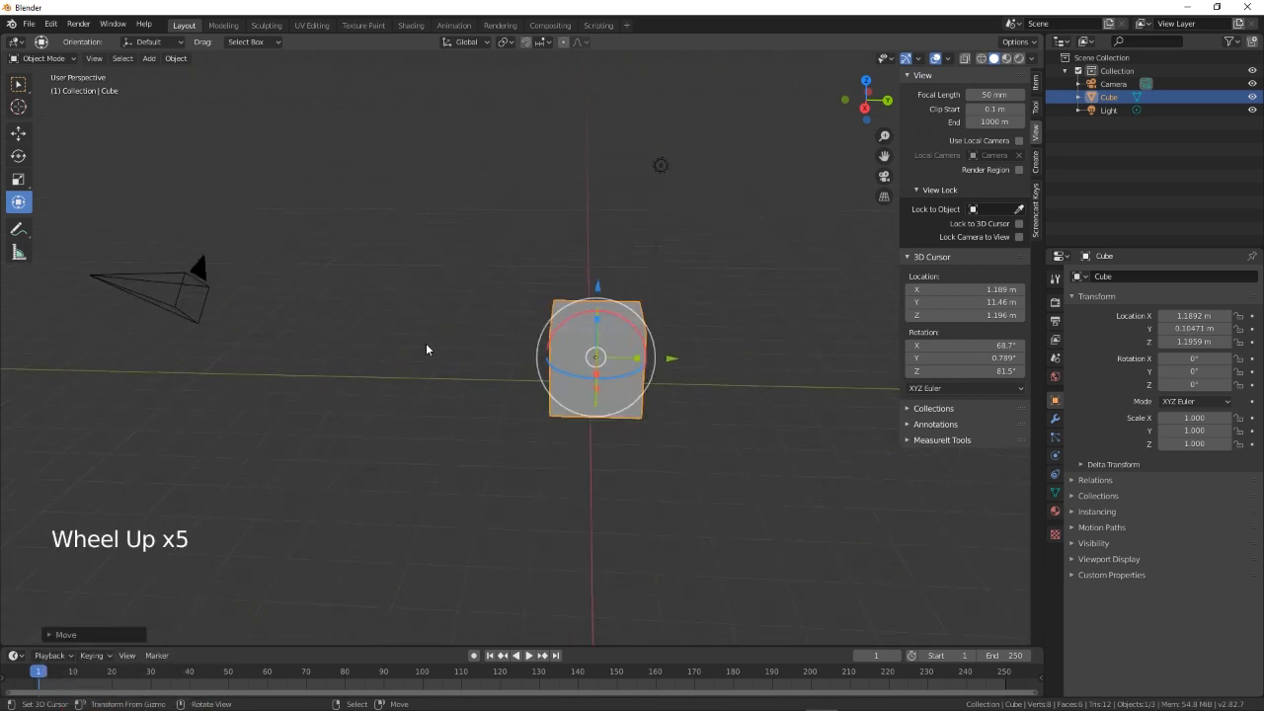
pyautogui.keyDown('shift'); pyautogui.moveTo(434, 356); pyautogui.dragTo(351, 346, button='middle'); pyautogui.keyUp('shift')
pyautogui.scroll(-7, 350, 347)
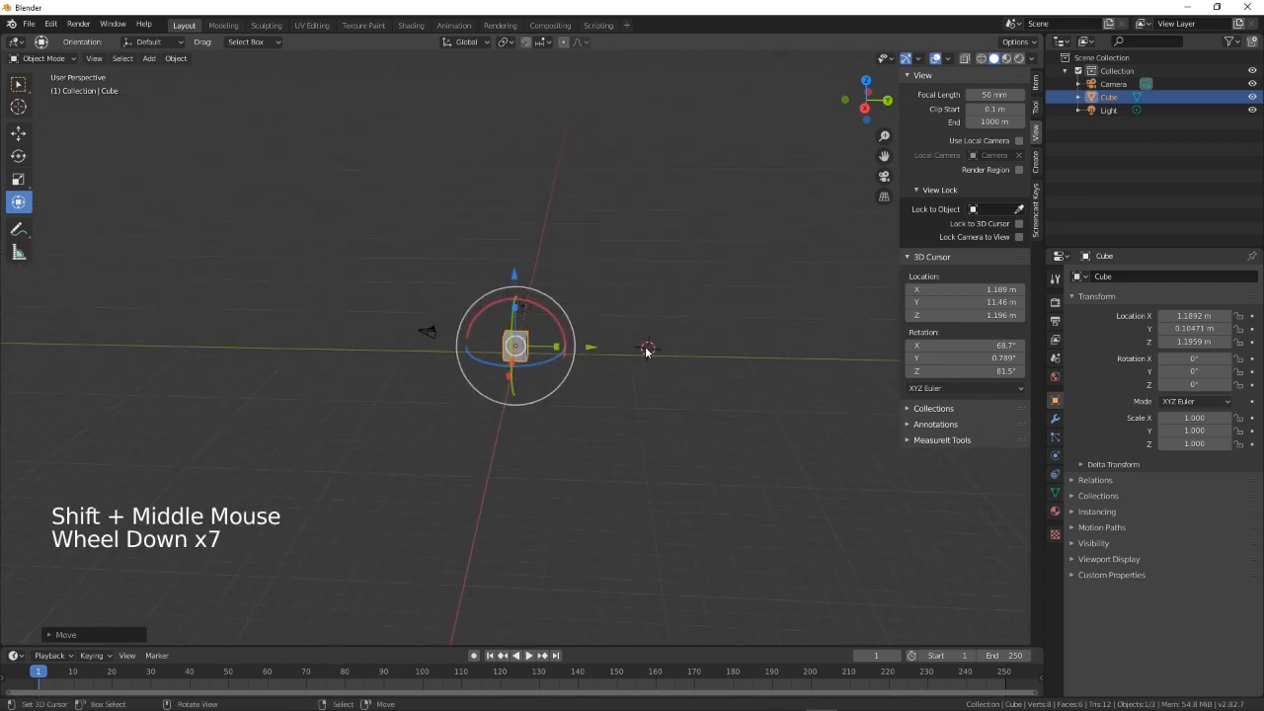
pyautogui.click(519, 347)
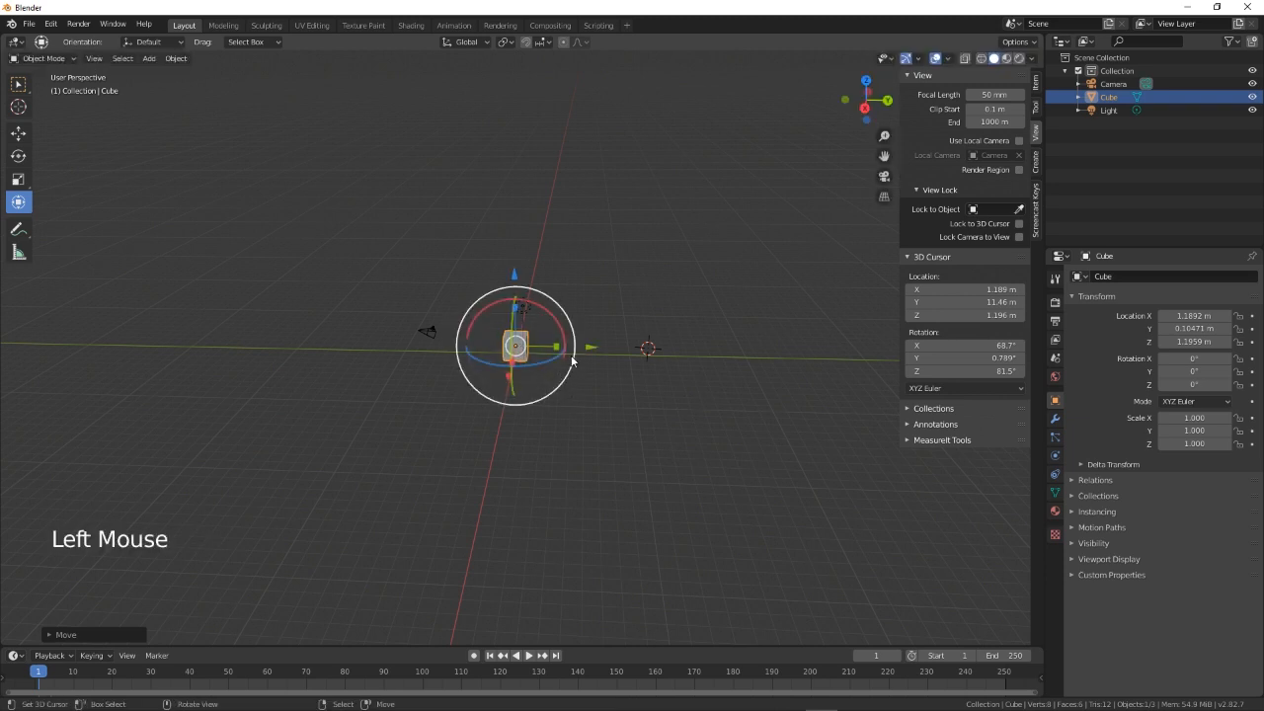
pyautogui.click(544, 357)
pyautogui.click(595, 351)
pyautogui.click(619, 375)
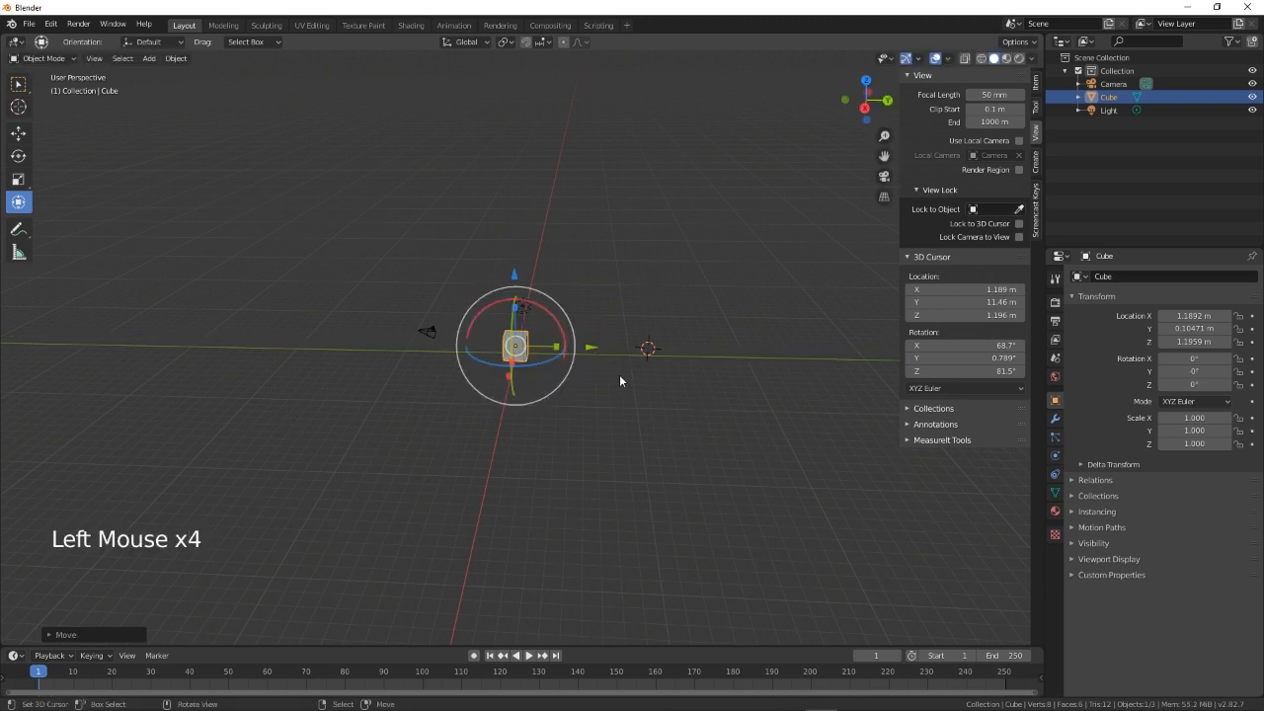
# Deselect the cube and place the 3D cursor beside it, near the Y axis.
pyautogui.scroll(5, 664, 413)
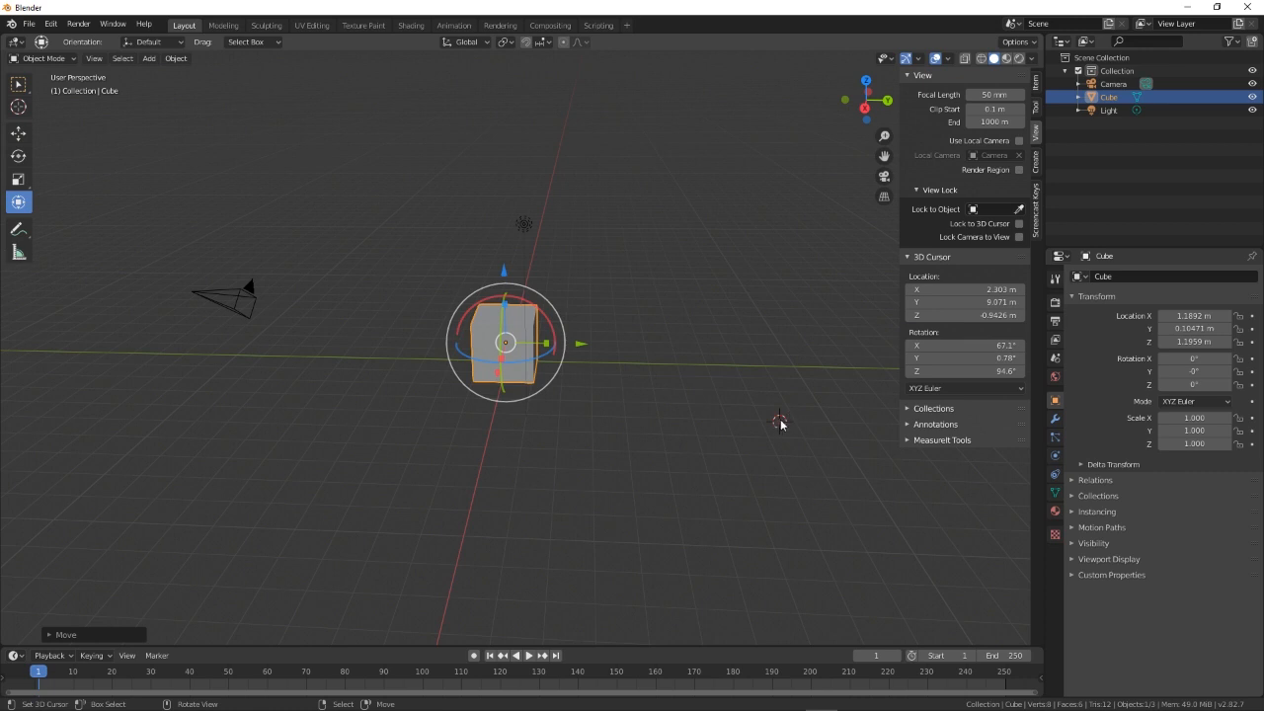
pyautogui.moveTo(781, 426); pyautogui.dragTo(683, 367)
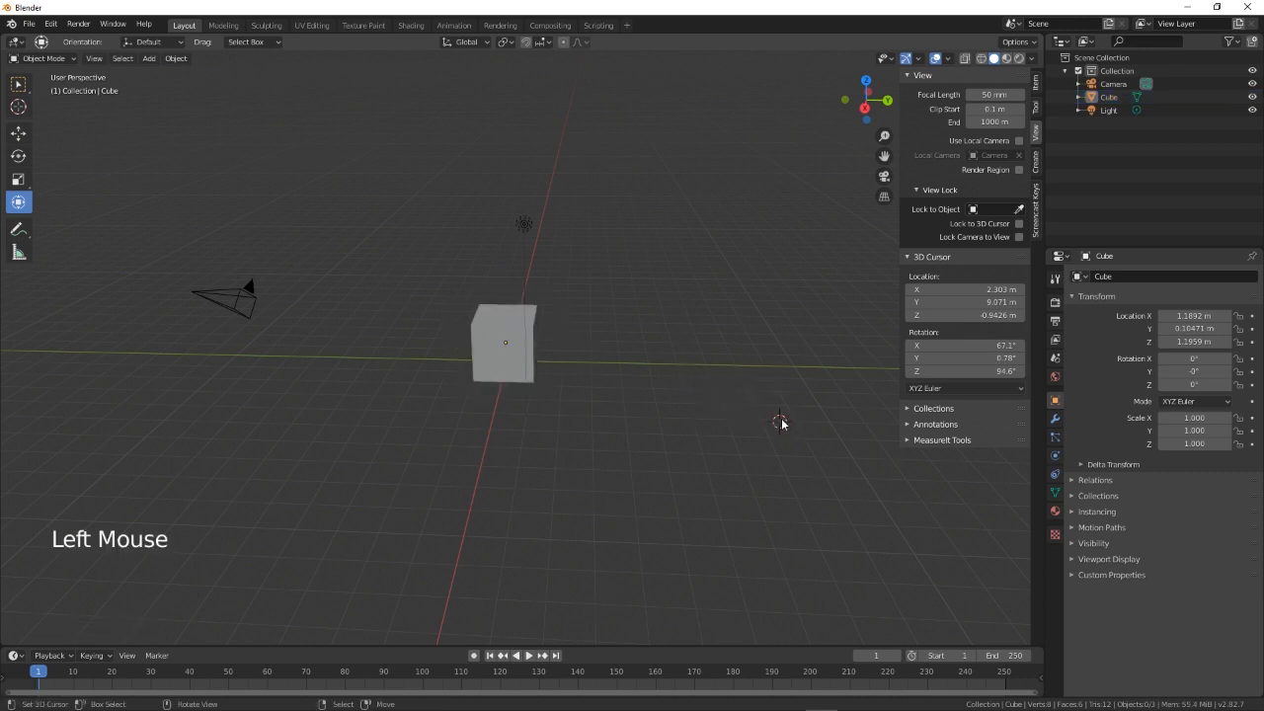
pyautogui.click(620, 363)
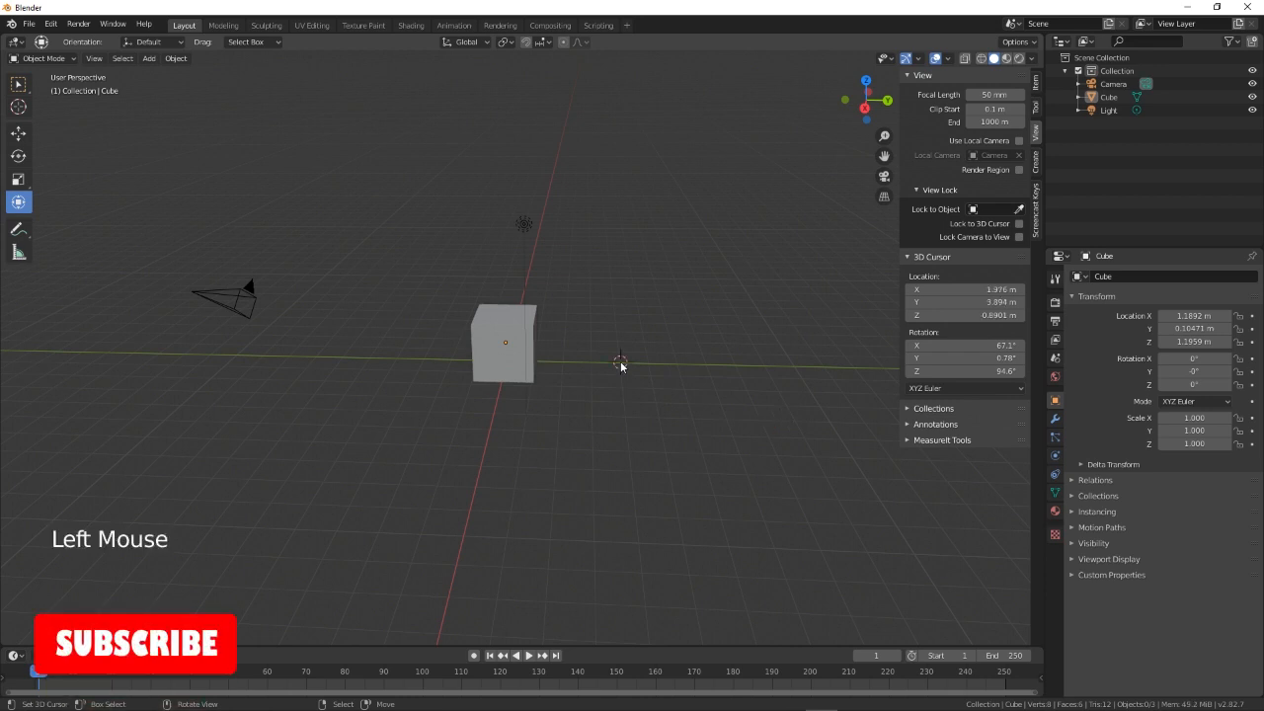
# Open the program preferences and return to the 3D viewport.
pyautogui.click(54, 27)
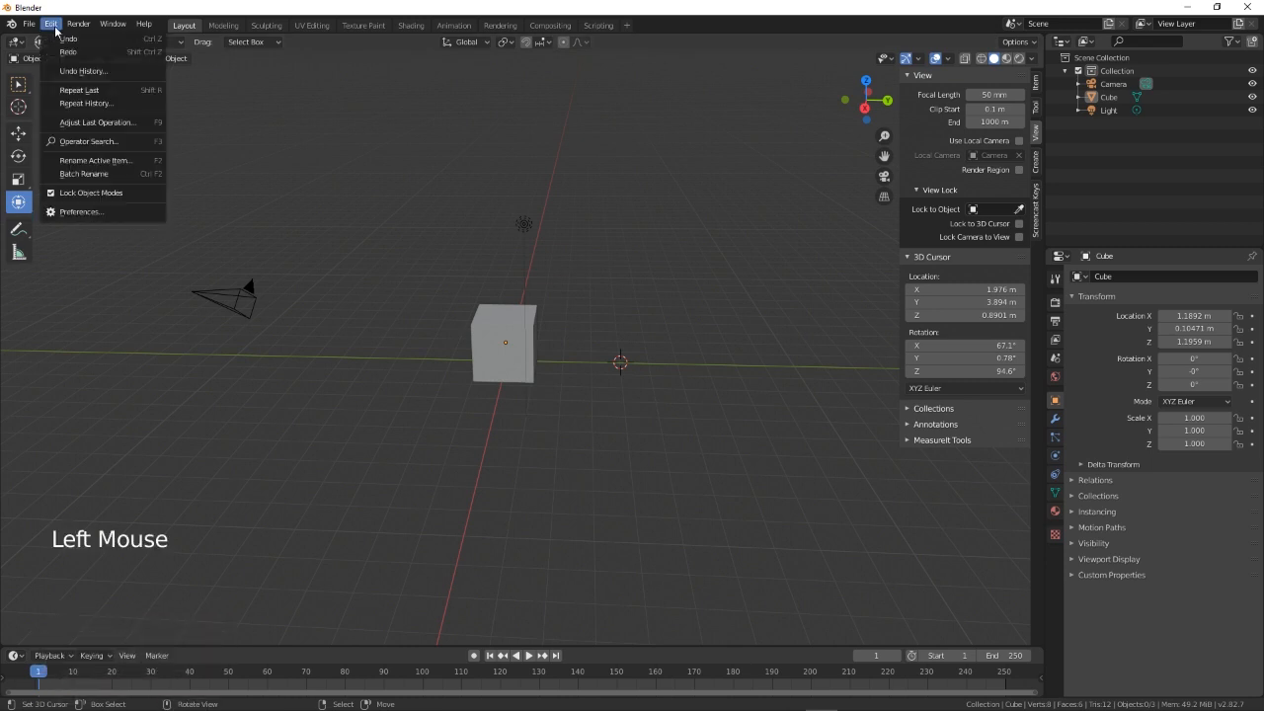
pyautogui.click(91, 214)
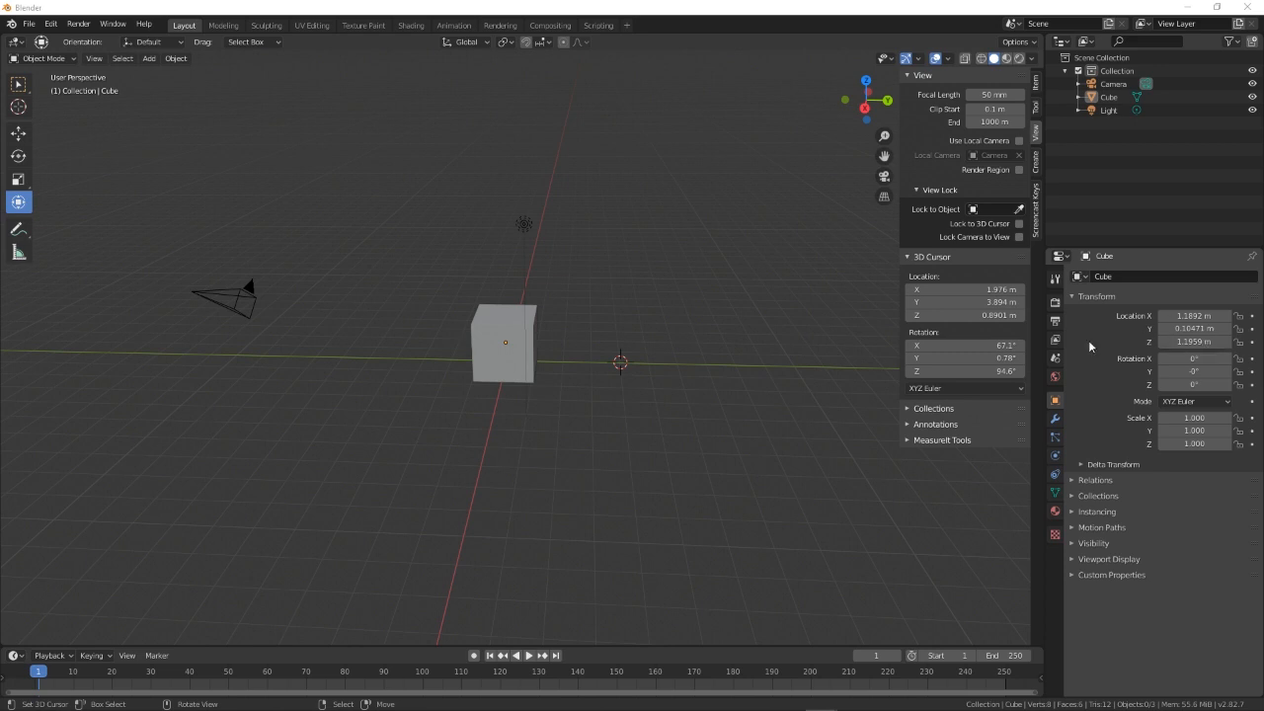
pyautogui.click(637, 383)
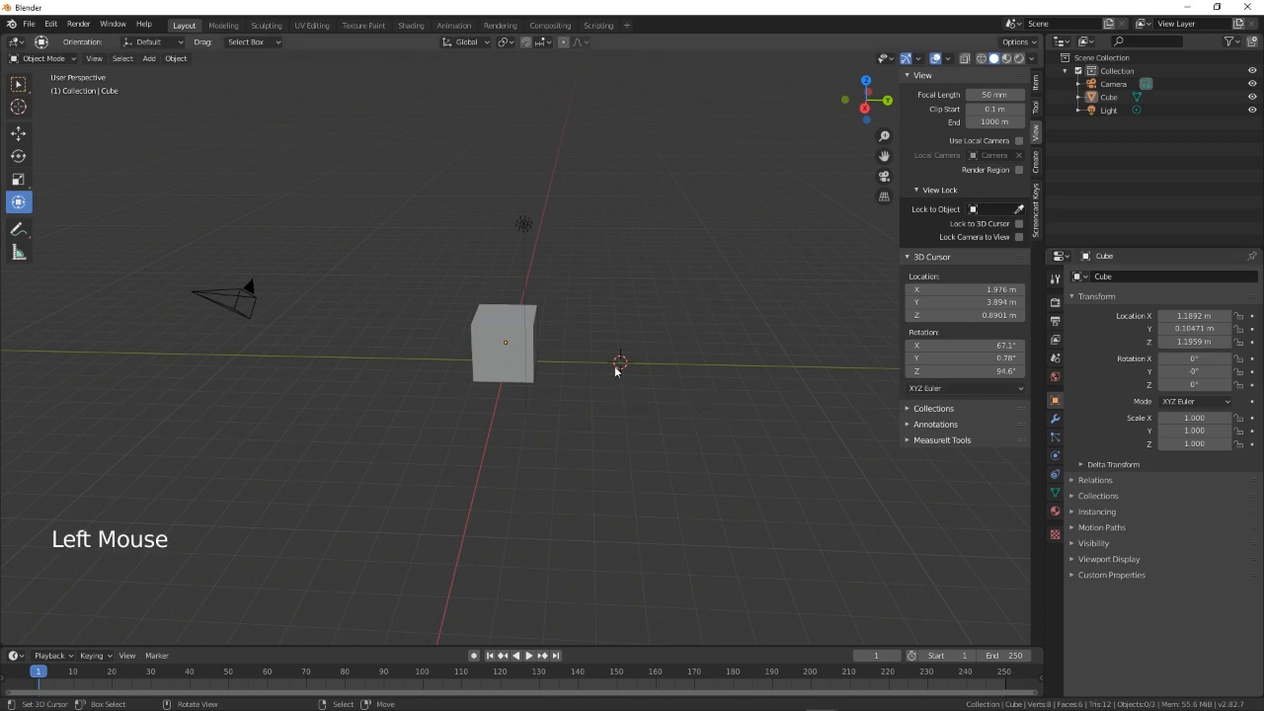
# Place the 3D cursor beside the cube with the Cursor tool, at about X 1.99 m, Y 3.85 m, Z 0.87 m.
pyautogui.click(617, 363)
pyautogui.click(633, 364)
pyautogui.click(673, 370)
pyautogui.click(20, 109)
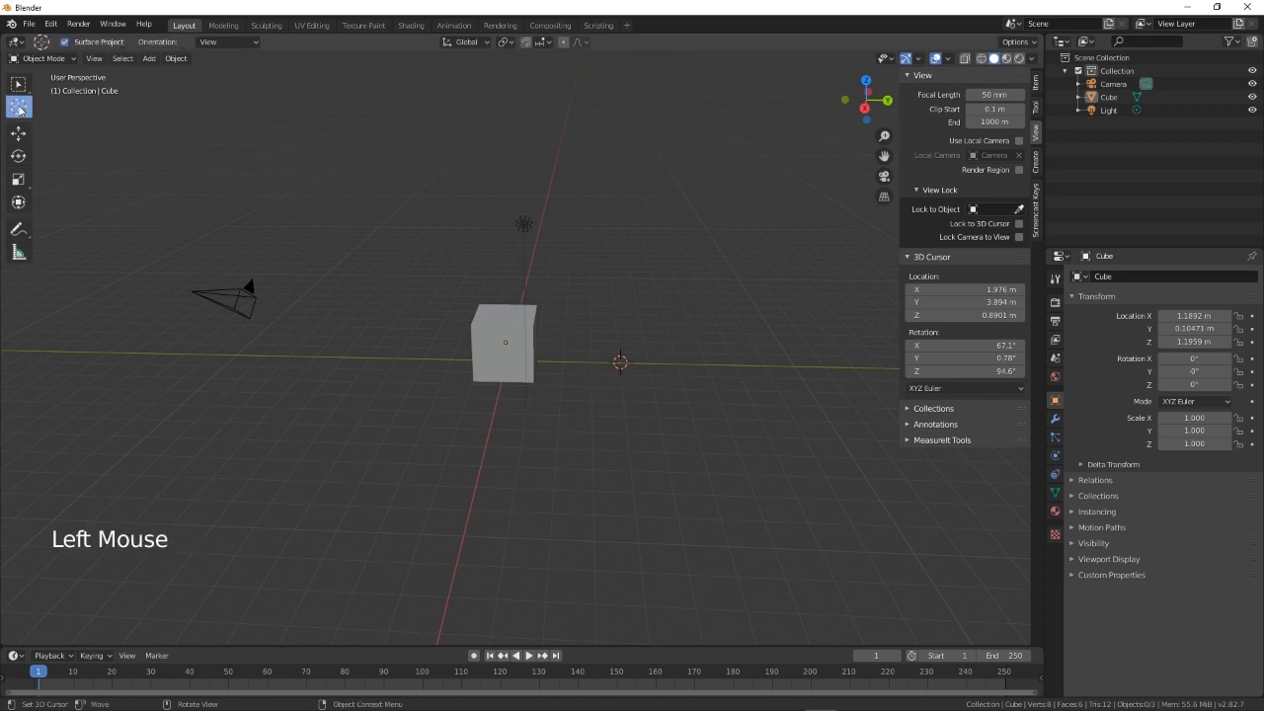
pyautogui.click(596, 366)
pyautogui.moveTo(596, 367); pyautogui.dragTo(337, 364)
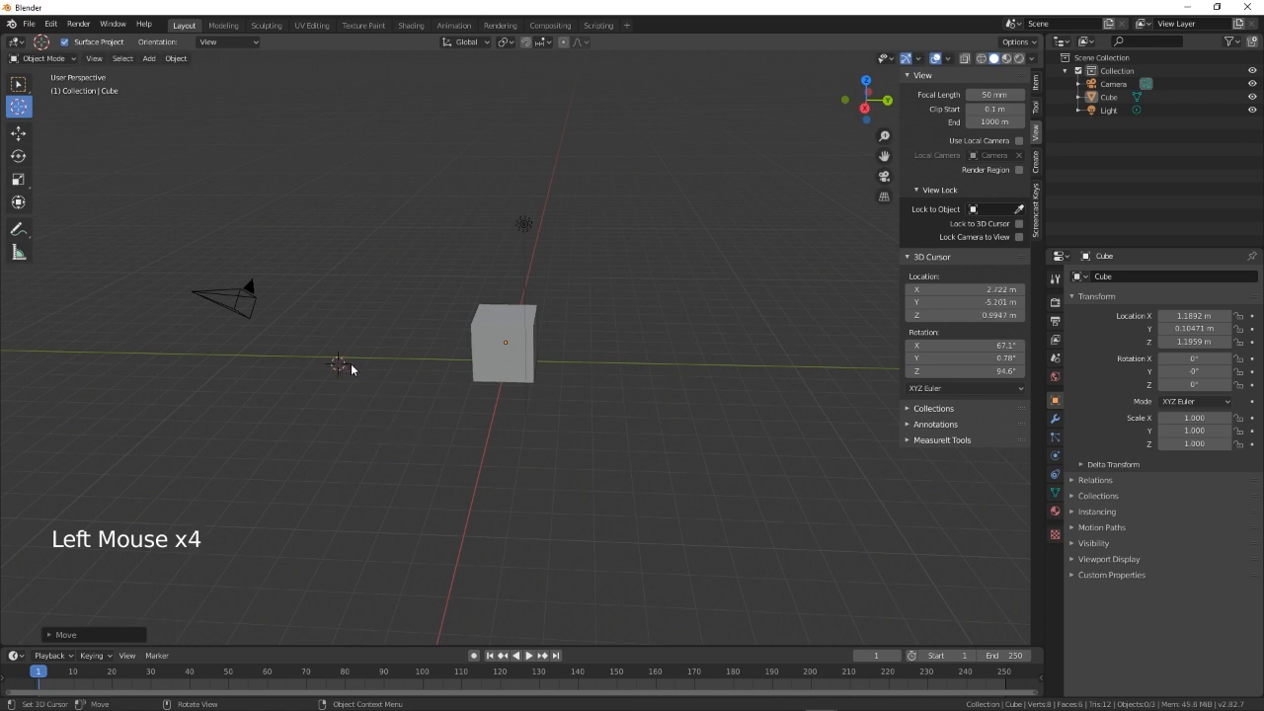
pyautogui.click(620, 364)
# Add a UV sphere mesh at the 3D cursor.
pyautogui.hotkey('shift', 'a')
pyautogui.moveTo(671, 385)
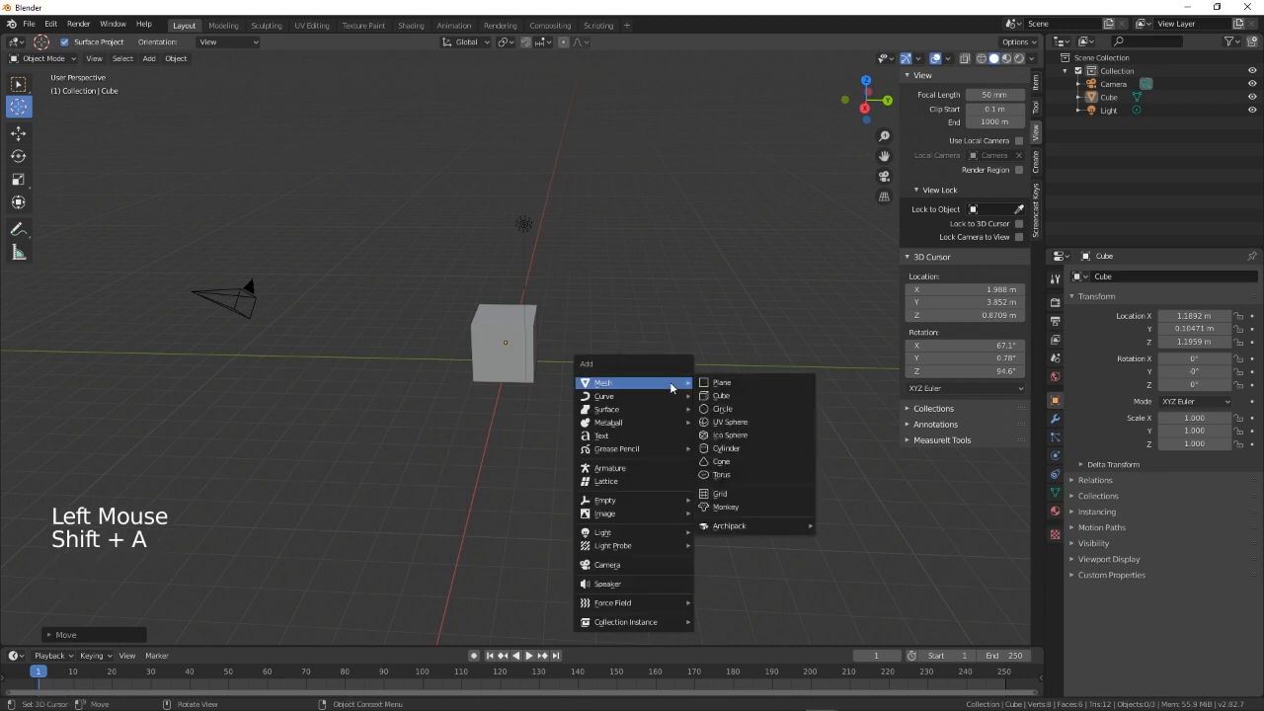
pyautogui.click(742, 423)
pyautogui.moveTo(748, 414); pyautogui.dragTo(712, 433, button='middle')
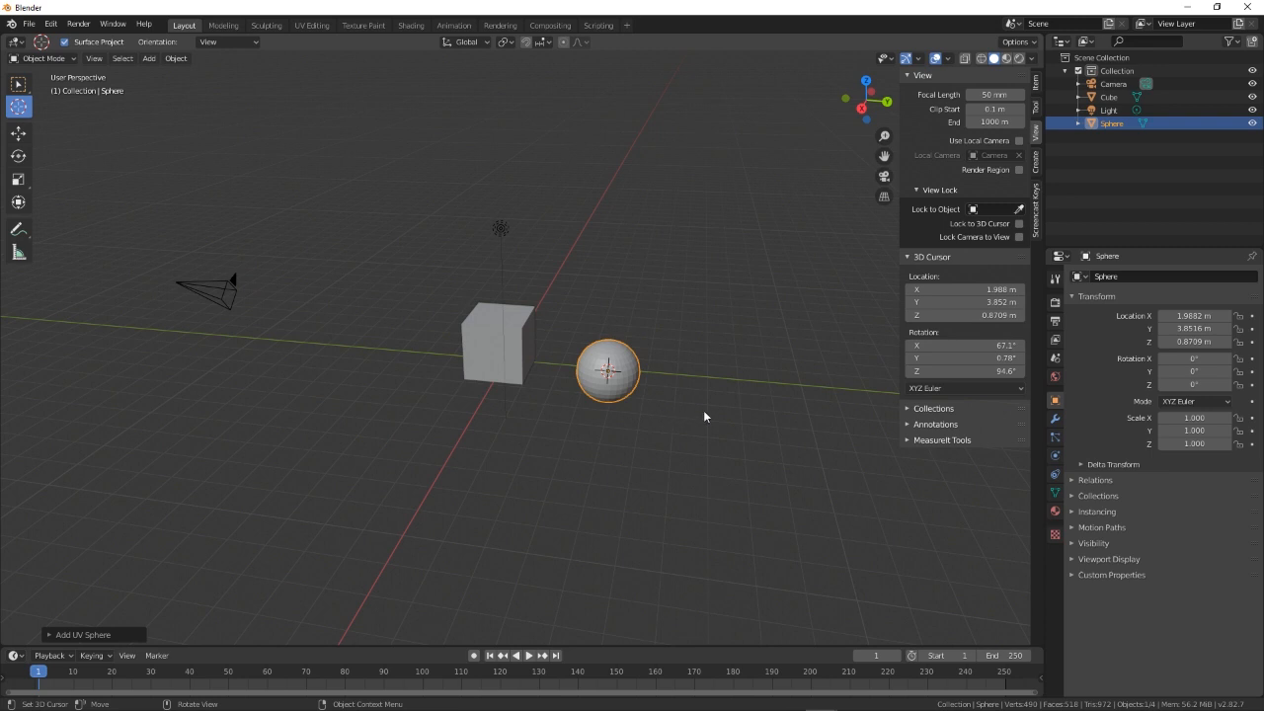
pyautogui.moveTo(694, 426); pyautogui.dragTo(731, 395, button='middle')
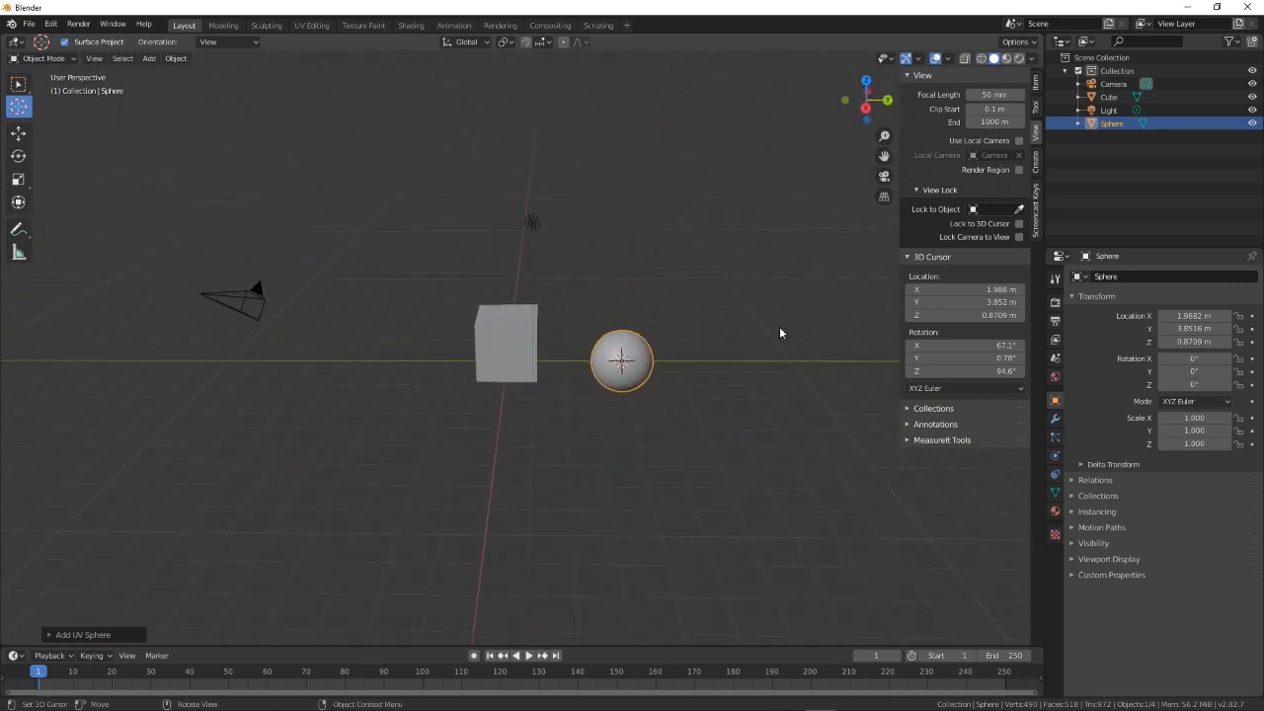
# Place the 3D cursor on the sphere's surface, at about X 2.87 m, Y 3.72 m, Z 1.32 m.
pyautogui.click(637, 351)
pyautogui.click(620, 358)
pyautogui.click(620, 357)
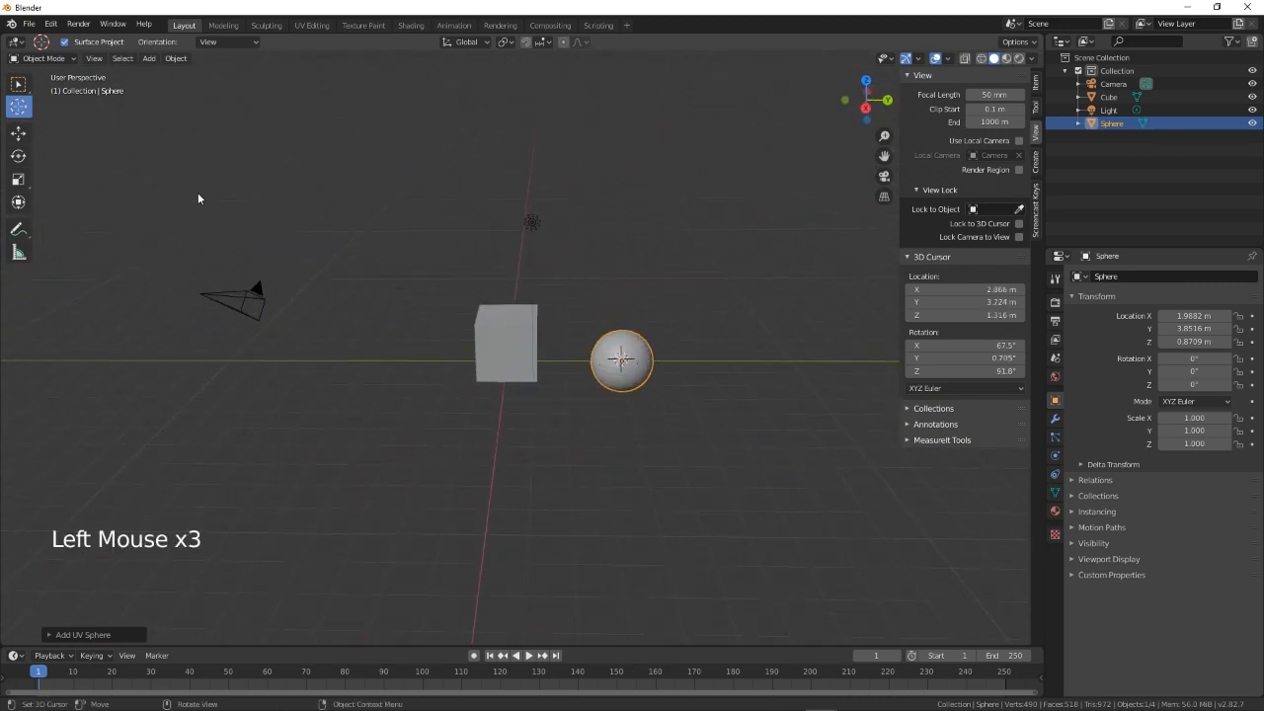
# Move the sphere with the Transform tool to about Y 4.0 m and X 0.78 m.
pyautogui.click(19, 202)
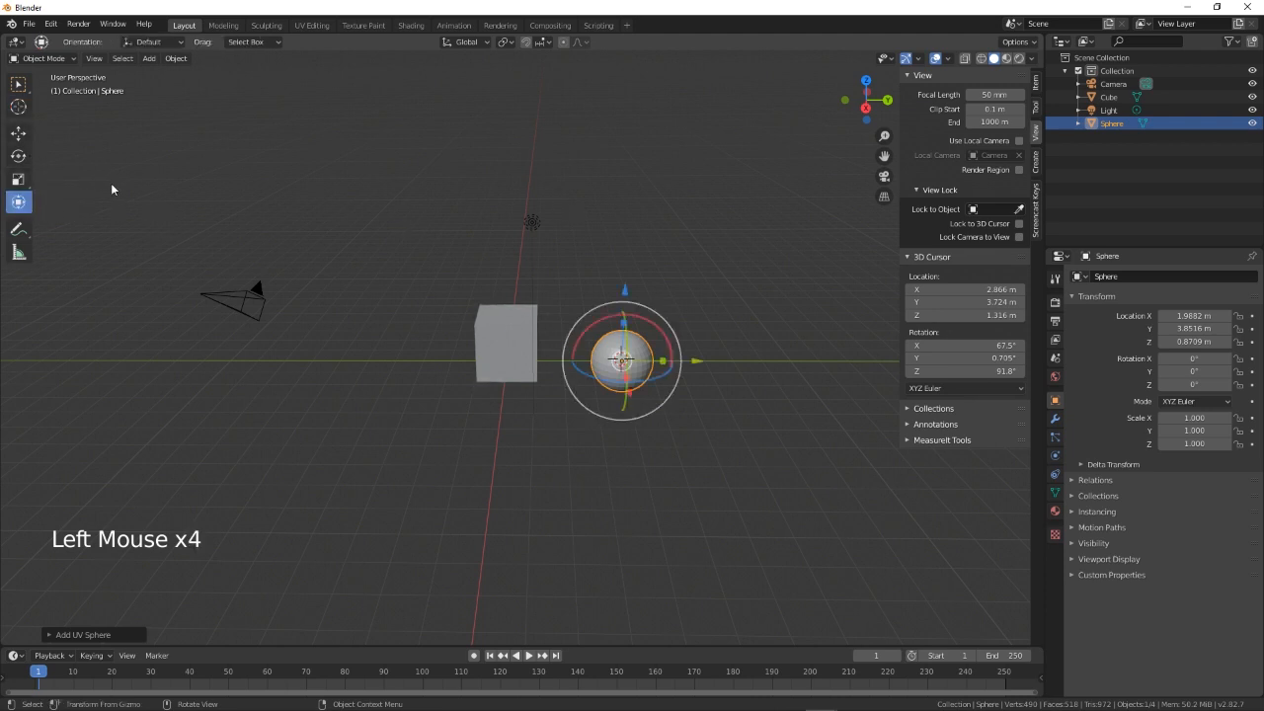
pyautogui.moveTo(702, 364); pyautogui.dragTo(721, 367)
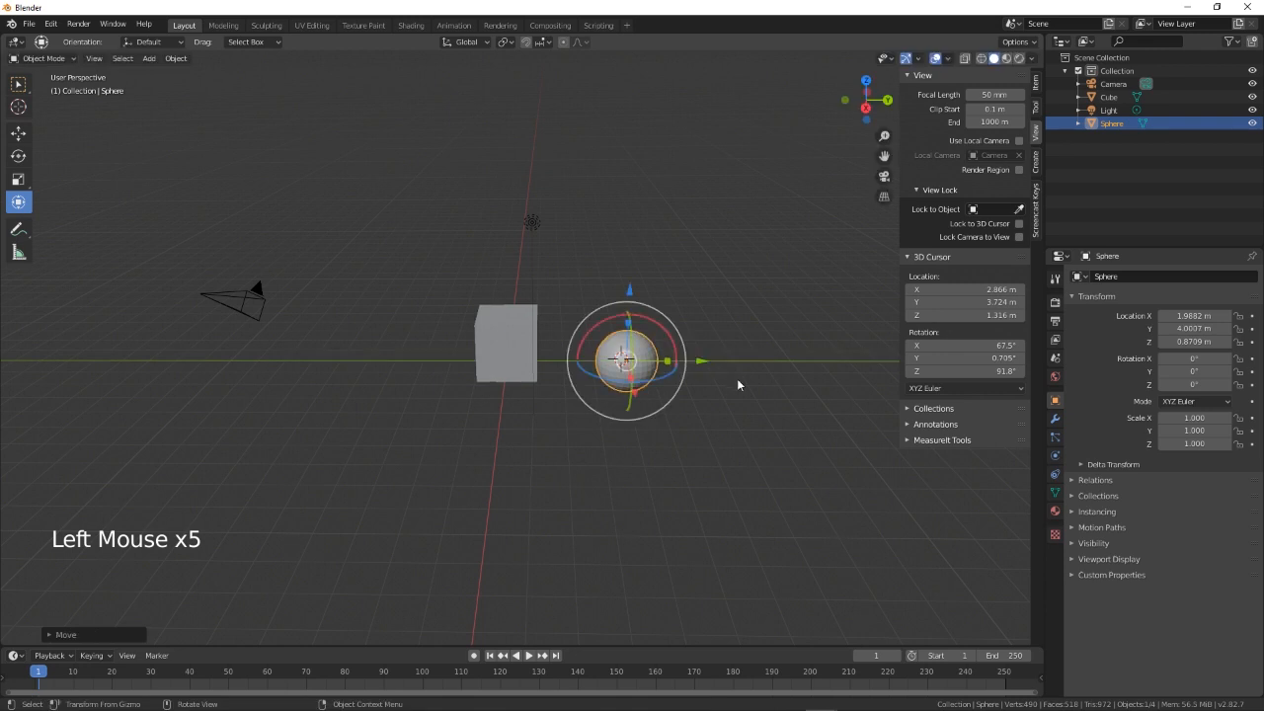
pyautogui.moveTo(739, 383); pyautogui.dragTo(545, 455, button='middle')
pyautogui.moveTo(521, 457); pyautogui.dragTo(545, 438)
pyautogui.moveTo(545, 438); pyautogui.dragTo(705, 460, button='middle')
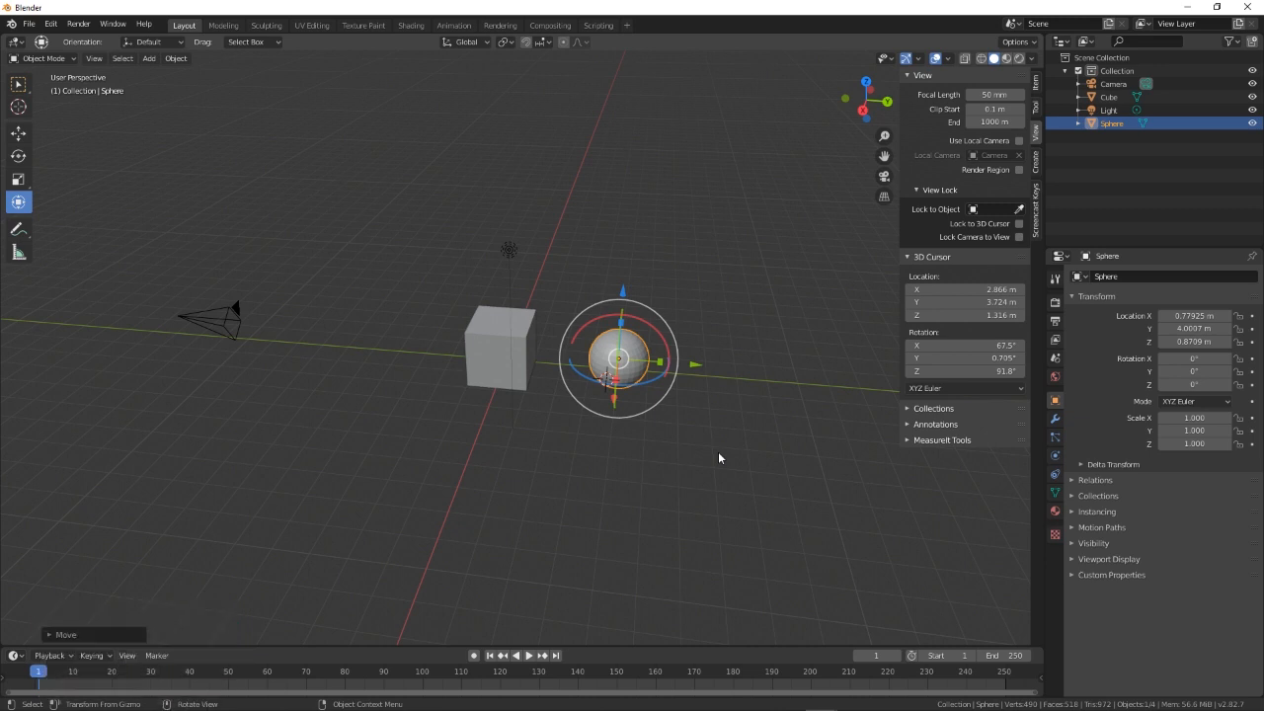
# Center the view on the selected sphere and view it from another angle.
pyautogui.press('KP_Decimal')
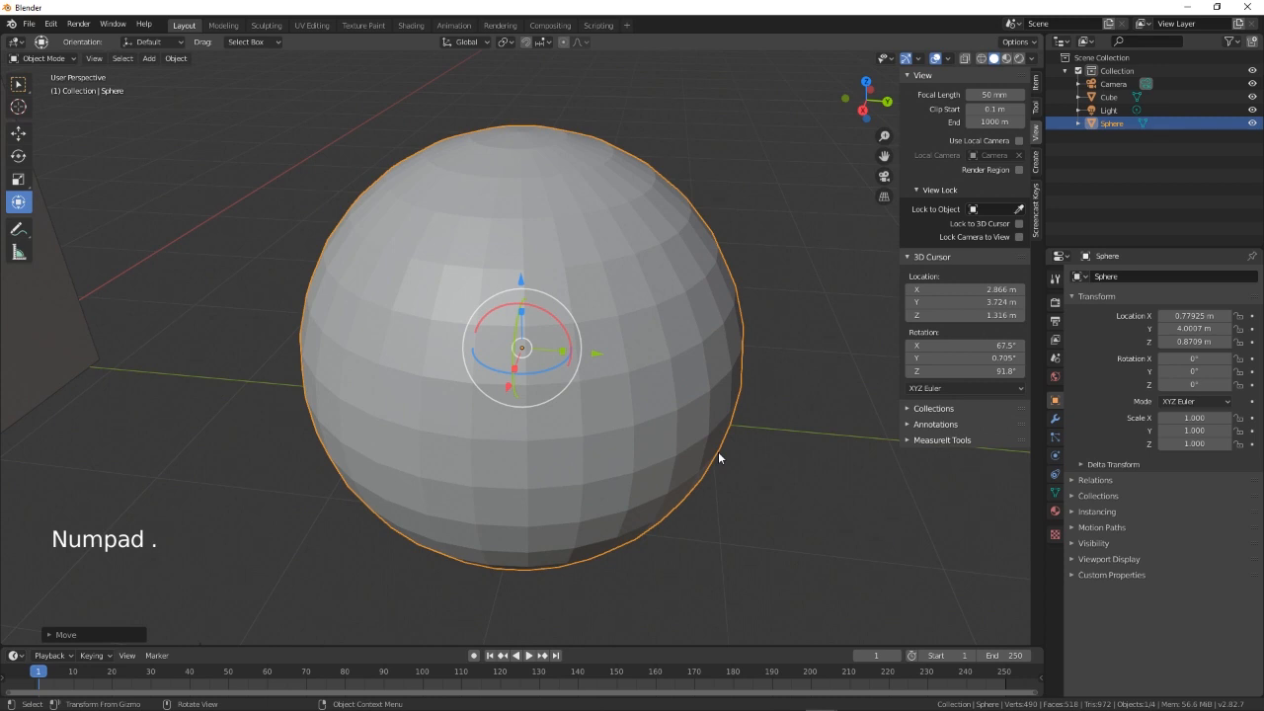
pyautogui.scroll(-5, 702, 494)
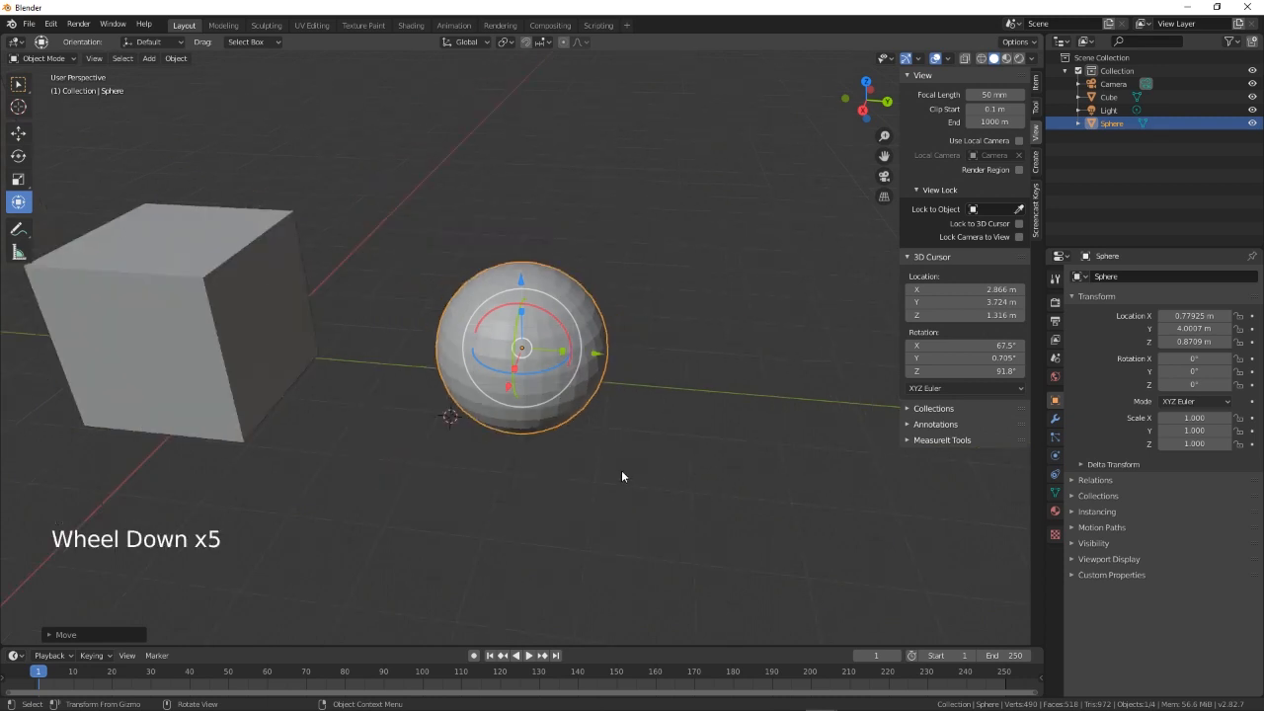
pyautogui.moveTo(621, 470); pyautogui.dragTo(278, 233, button='middle')
# Select the cube and center the view on it.
pyautogui.rightClick(287, 256)
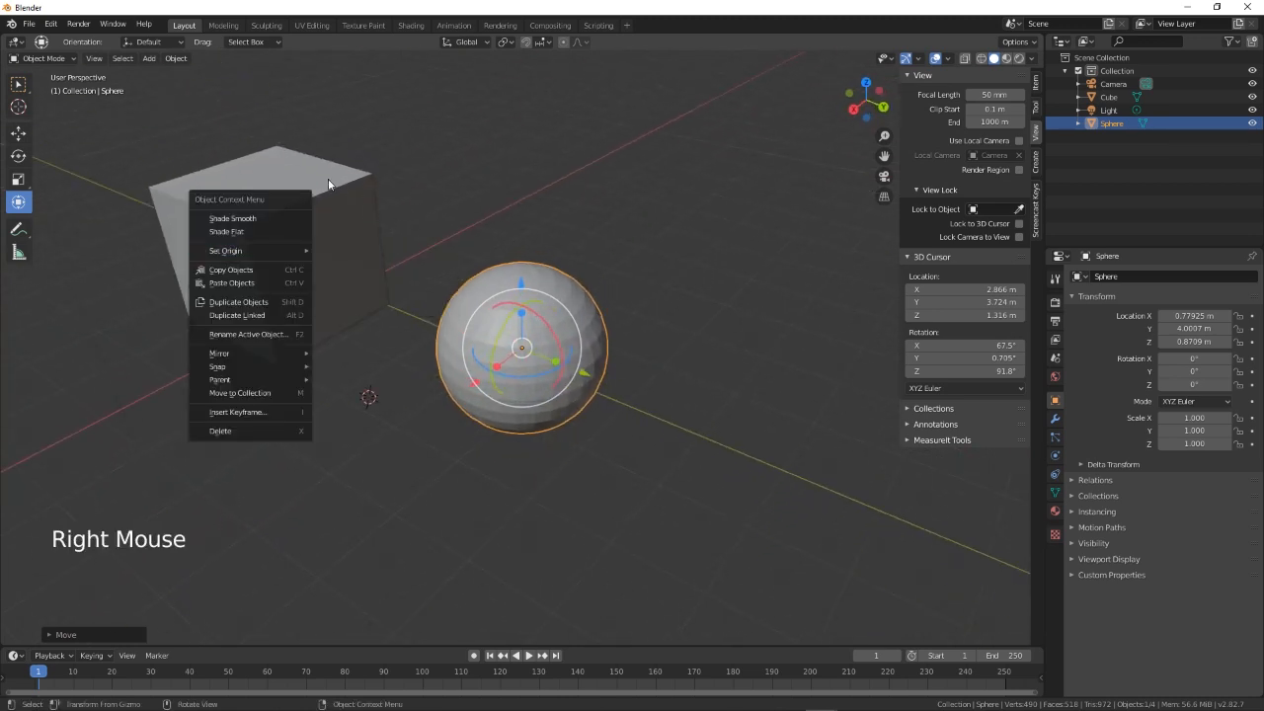
pyautogui.click(257, 200)
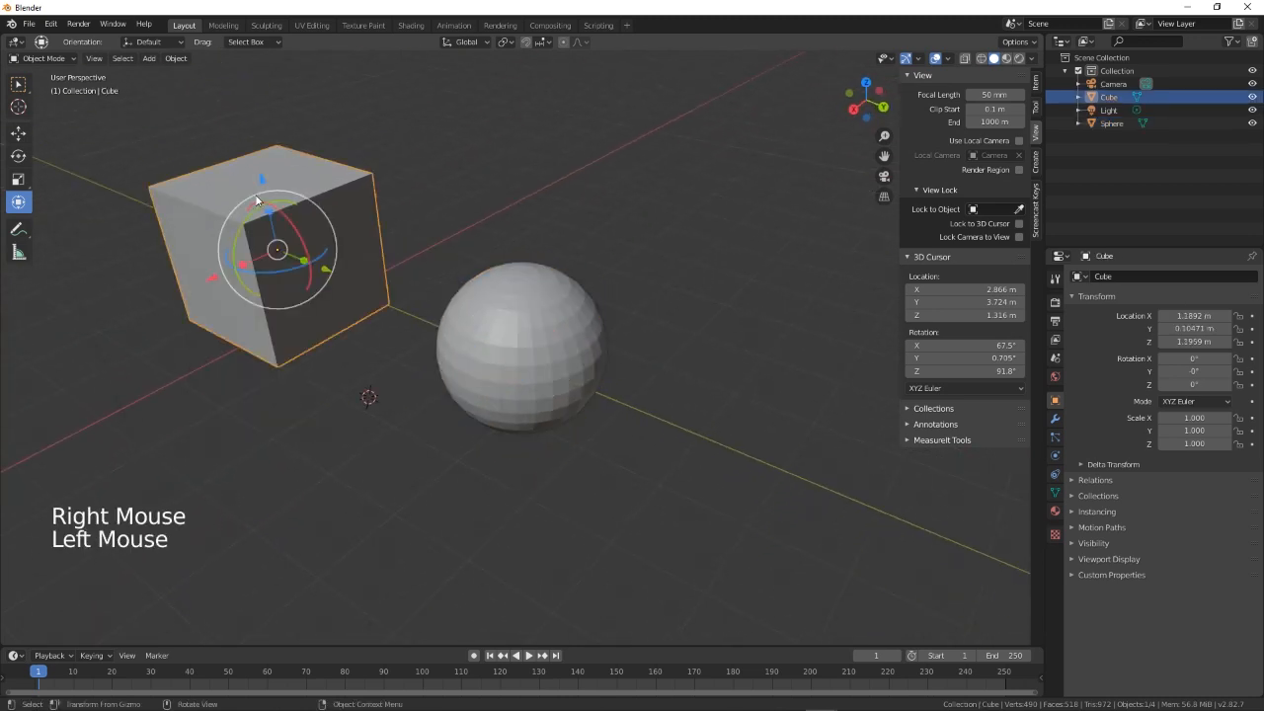
pyautogui.press('KP_Decimal')
pyautogui.scroll(-4, 363, 349)
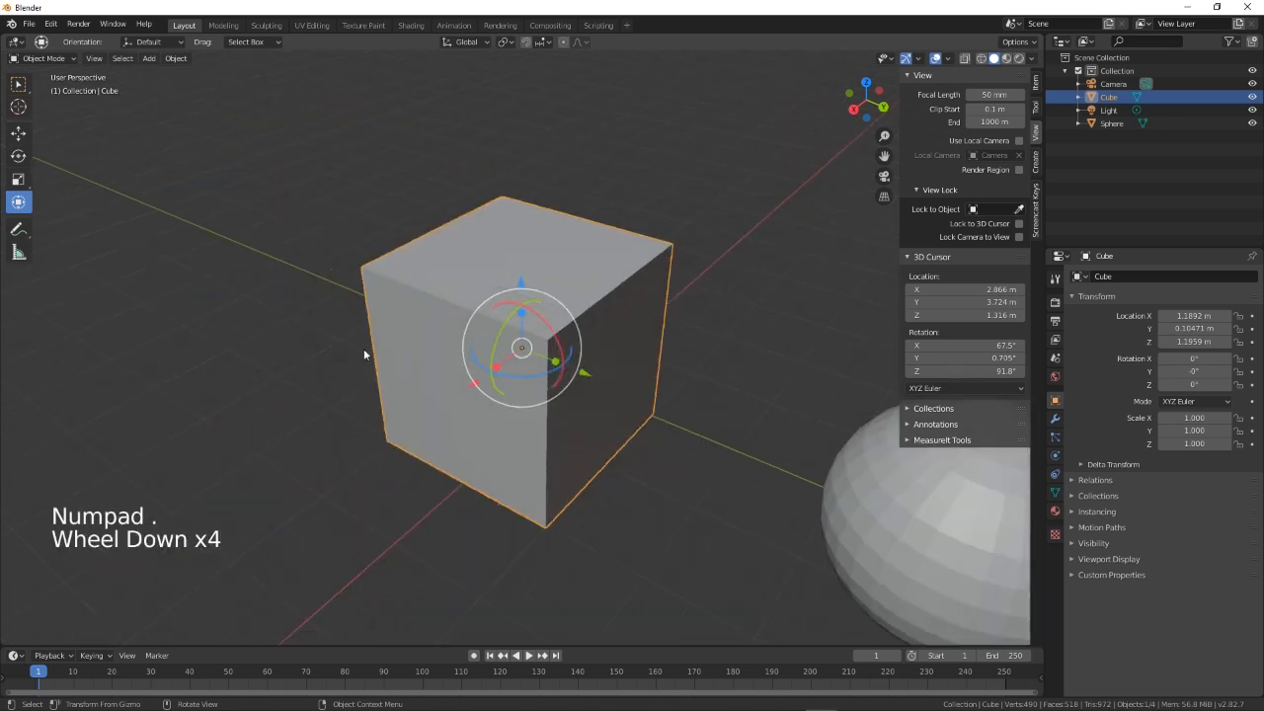
pyautogui.moveTo(354, 386); pyautogui.dragTo(418, 378, button='middle')
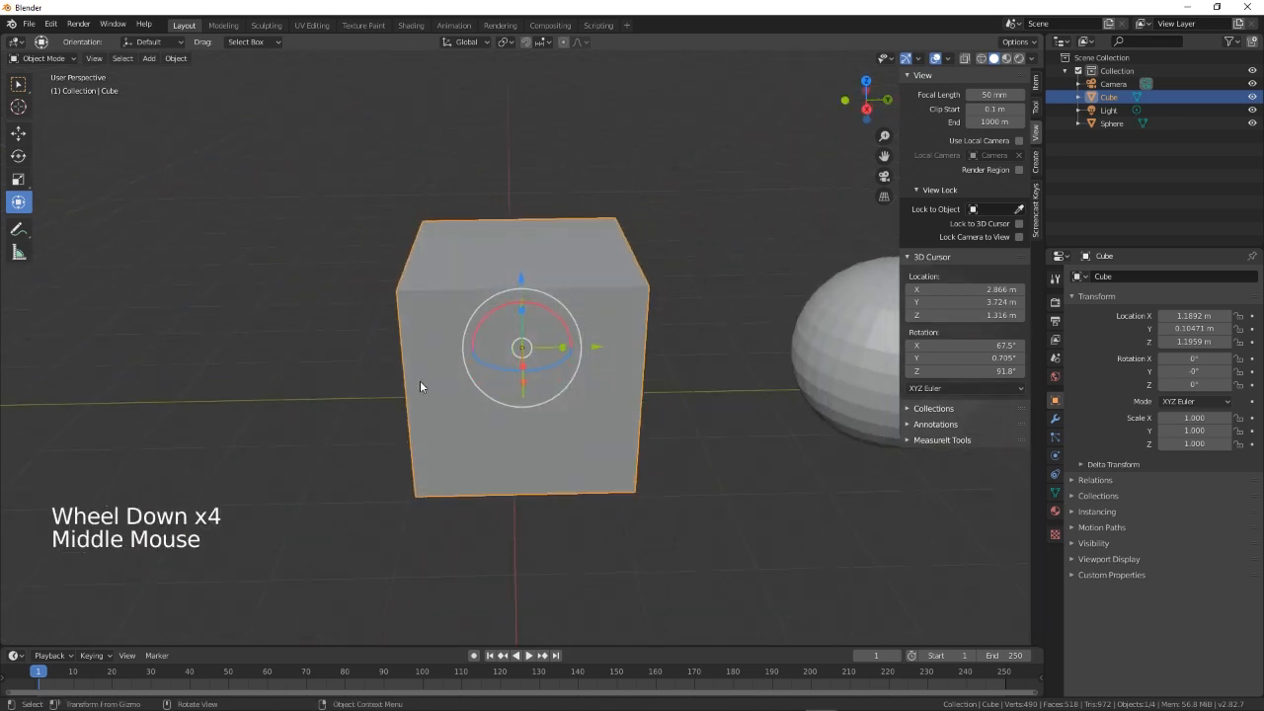
# Select the sphere and set the transform pivot point to Individual Origins.
pyautogui.click(865, 354)
pyautogui.press('.')
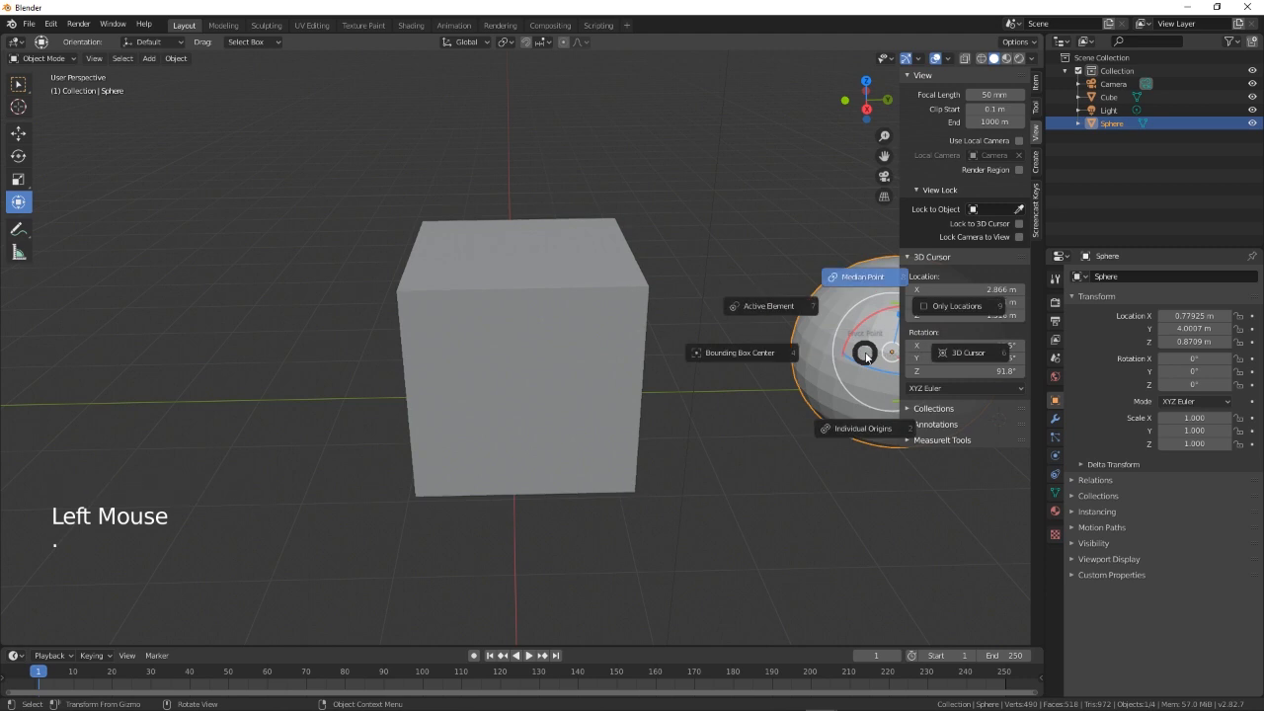
pyautogui.click(594, 401)
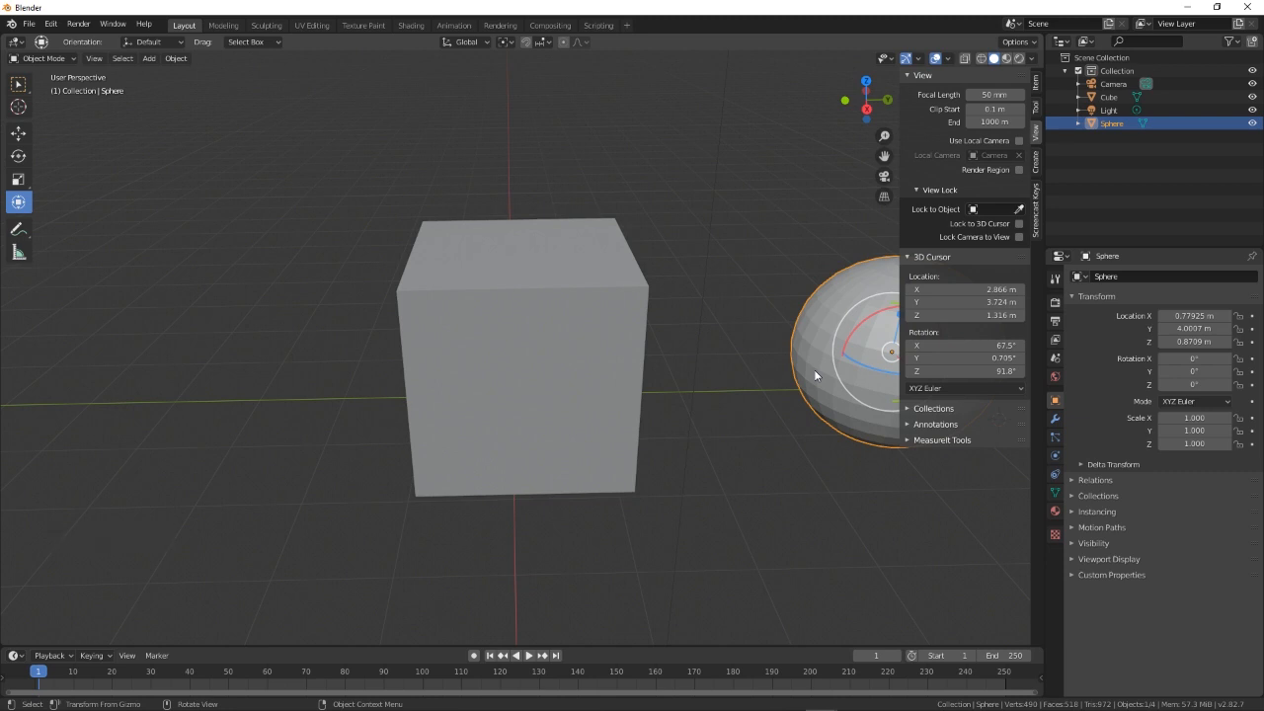
pyautogui.press('.')
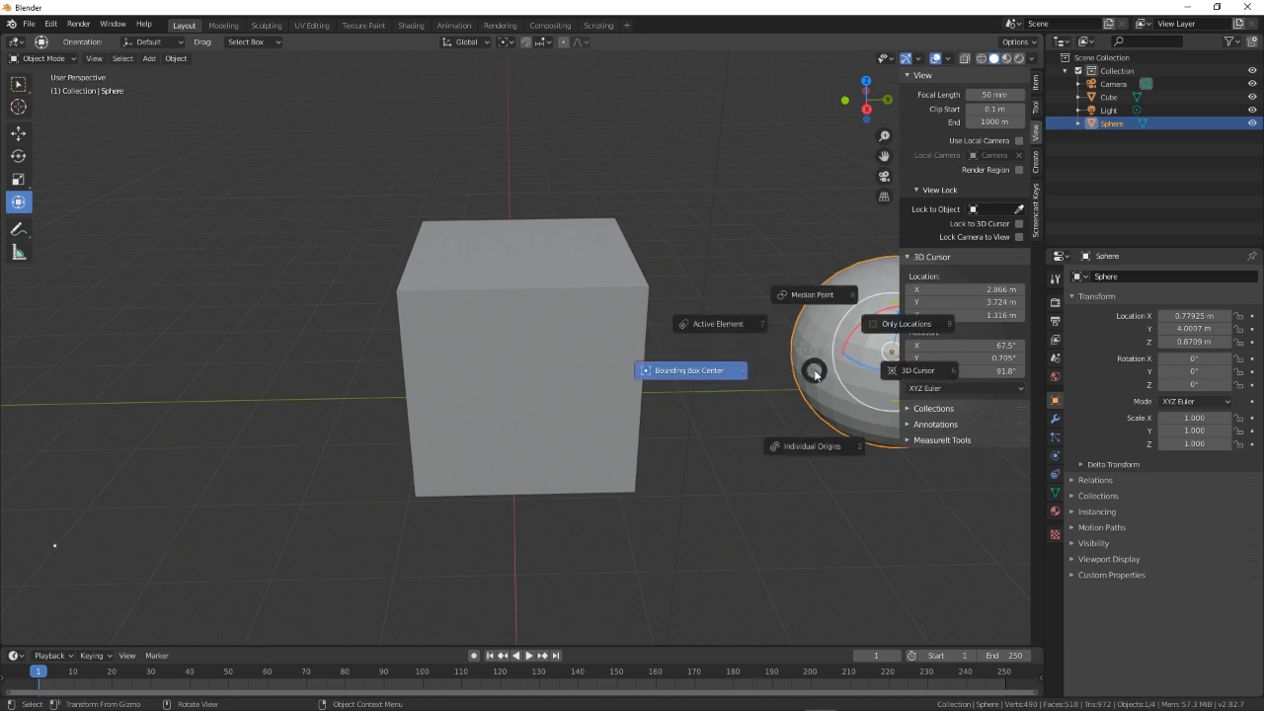
pyautogui.click(840, 538)
pyautogui.hotkey('shift', '.')
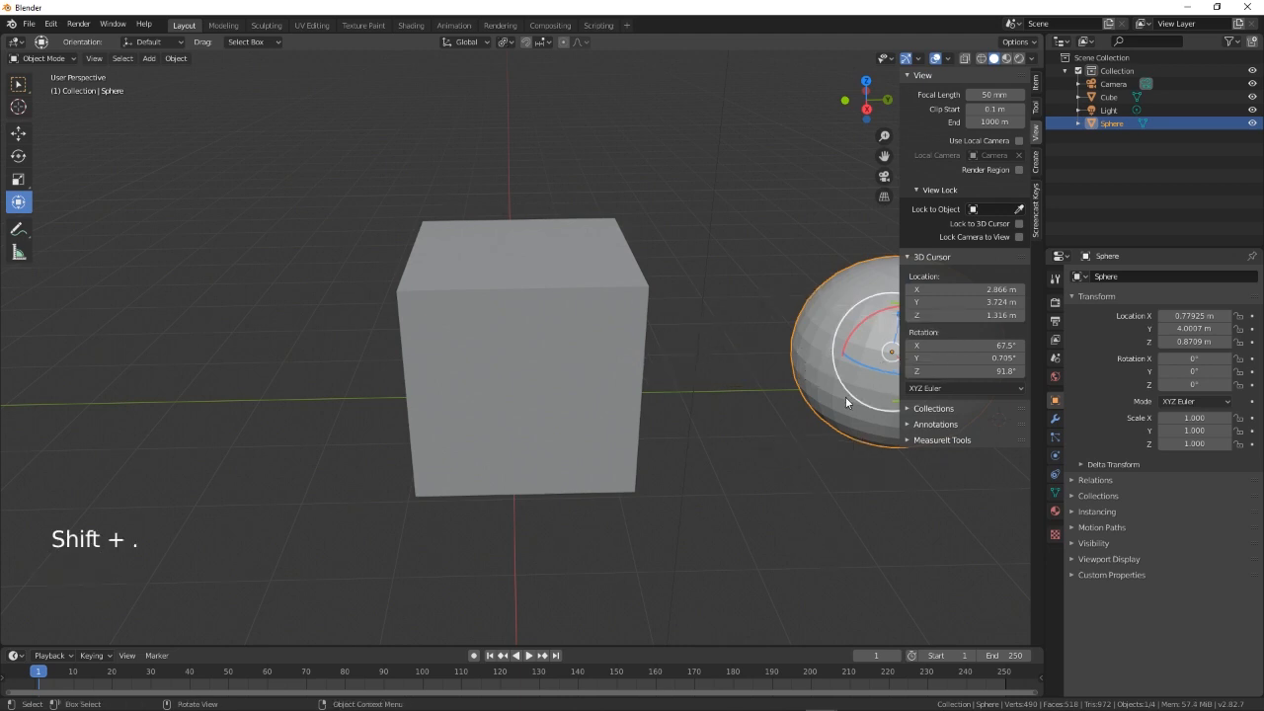
pyautogui.press('.')
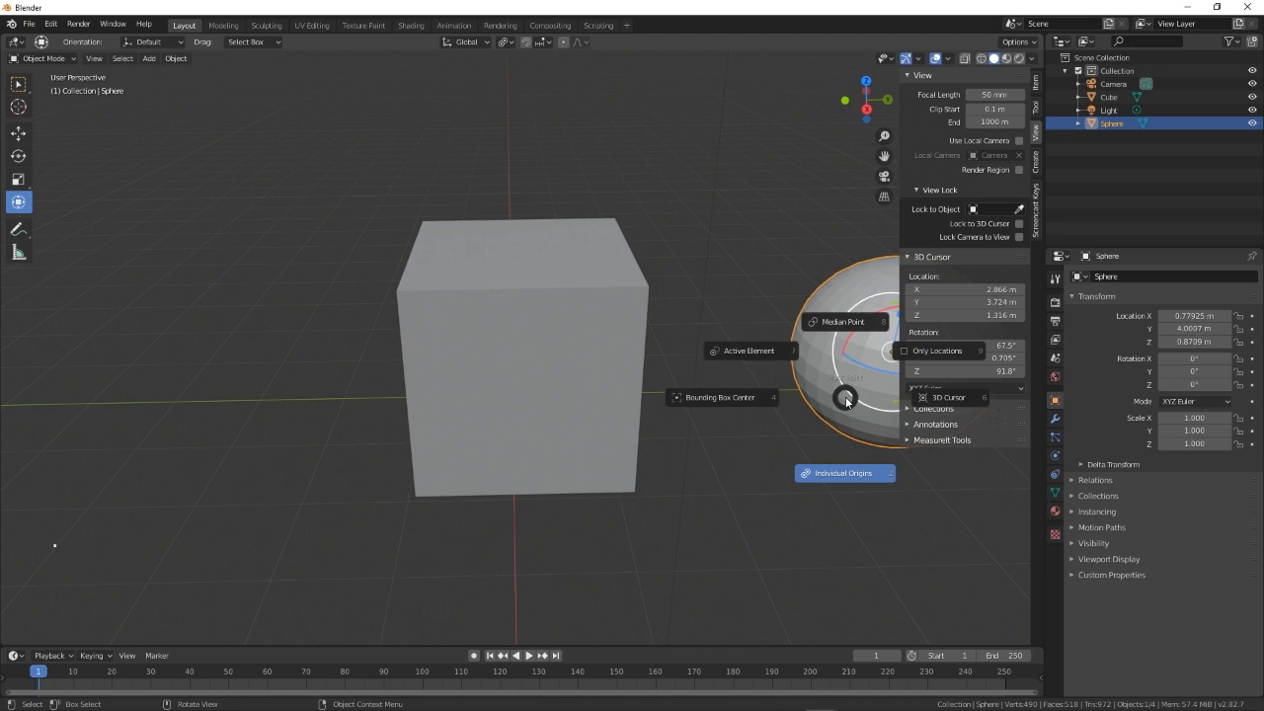
pyautogui.click(769, 560)
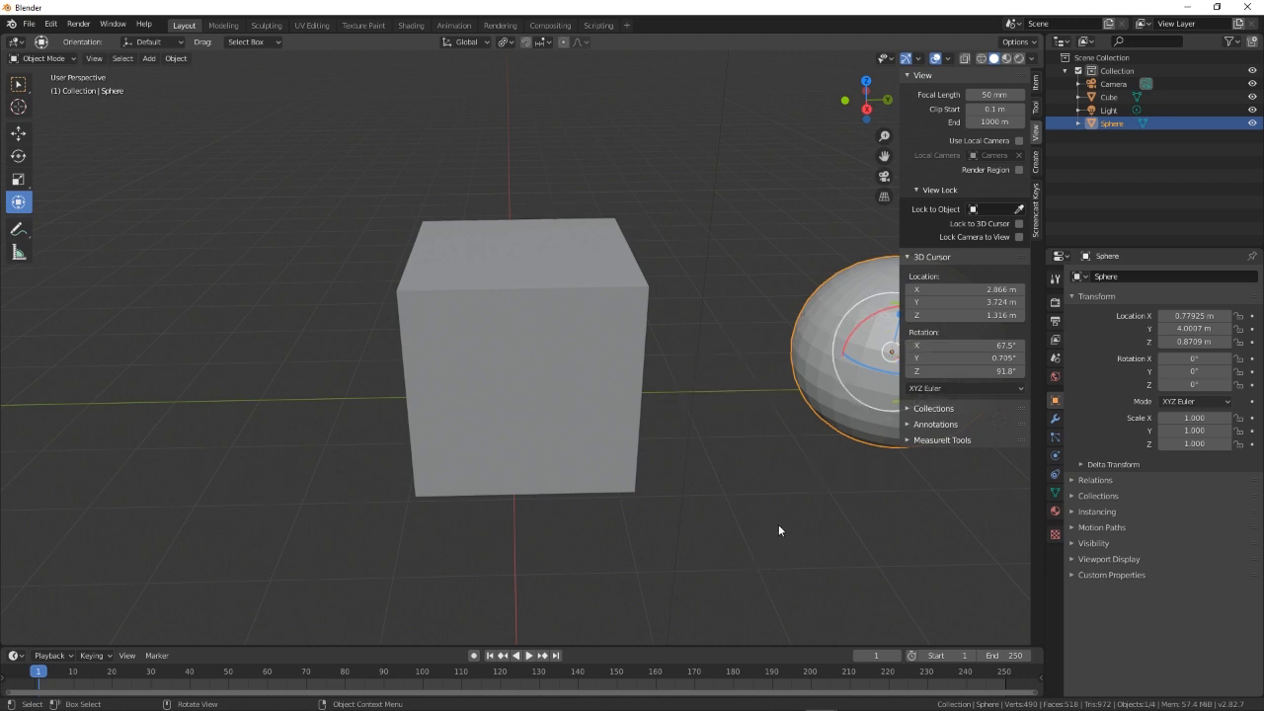
# Center the view on the selected sphere and look at it from a slightly higher angle.
pyautogui.press('KP_Decimal')
pyautogui.scroll(-8, 667, 484)
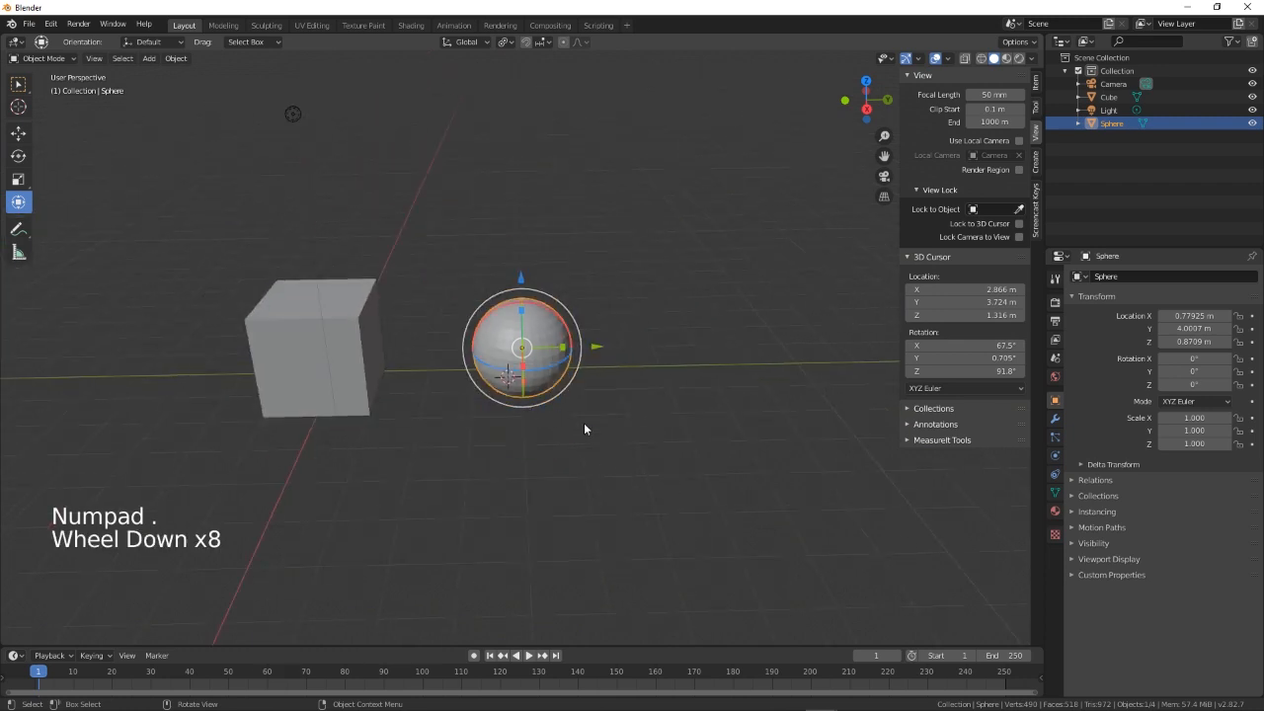
pyautogui.moveTo(672, 455)
pyautogui.mouseDown(button='middle')
pyautogui.moveTo(611, 422)
pyautogui.moveTo(489, 423)
pyautogui.moveTo(650, 479)
pyautogui.moveTo(670, 500)
pyautogui.moveTo(643, 471)
pyautogui.moveTo(609, 474)
pyautogui.moveTo(586, 458)
pyautogui.moveTo(656, 463)
pyautogui.mouseUp(button='middle')
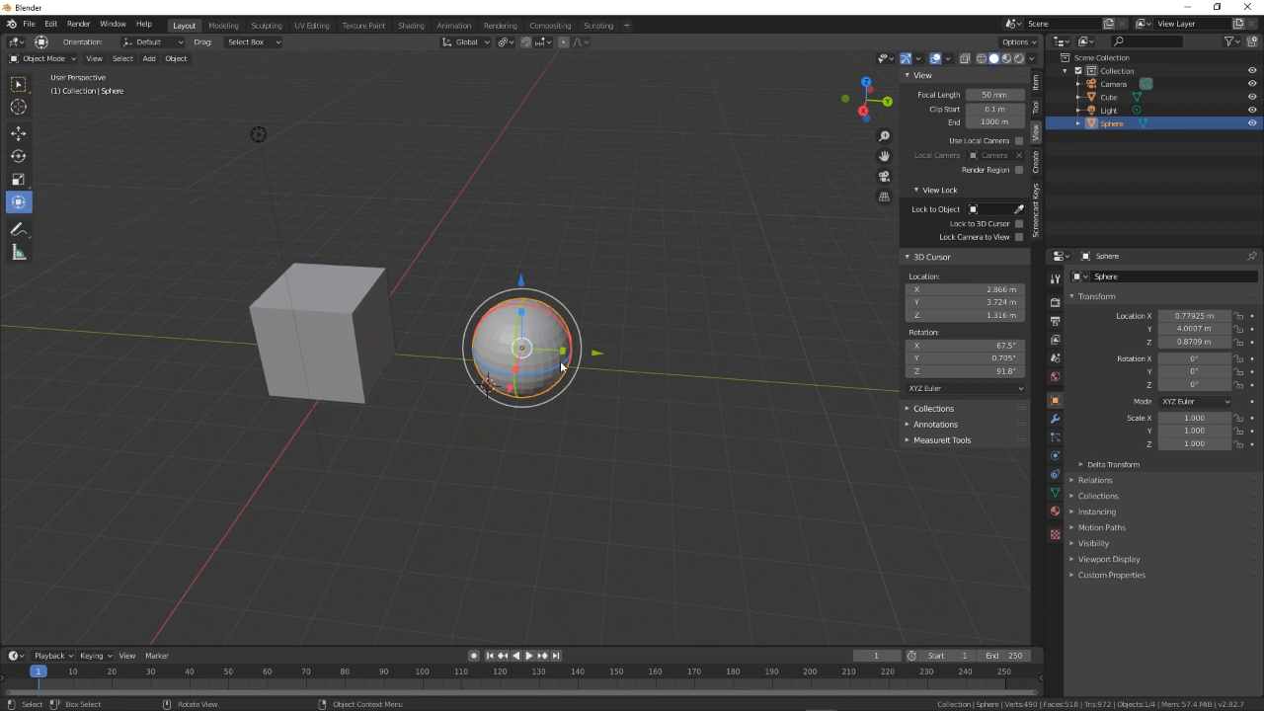
pyautogui.scroll(2, 604, 401)
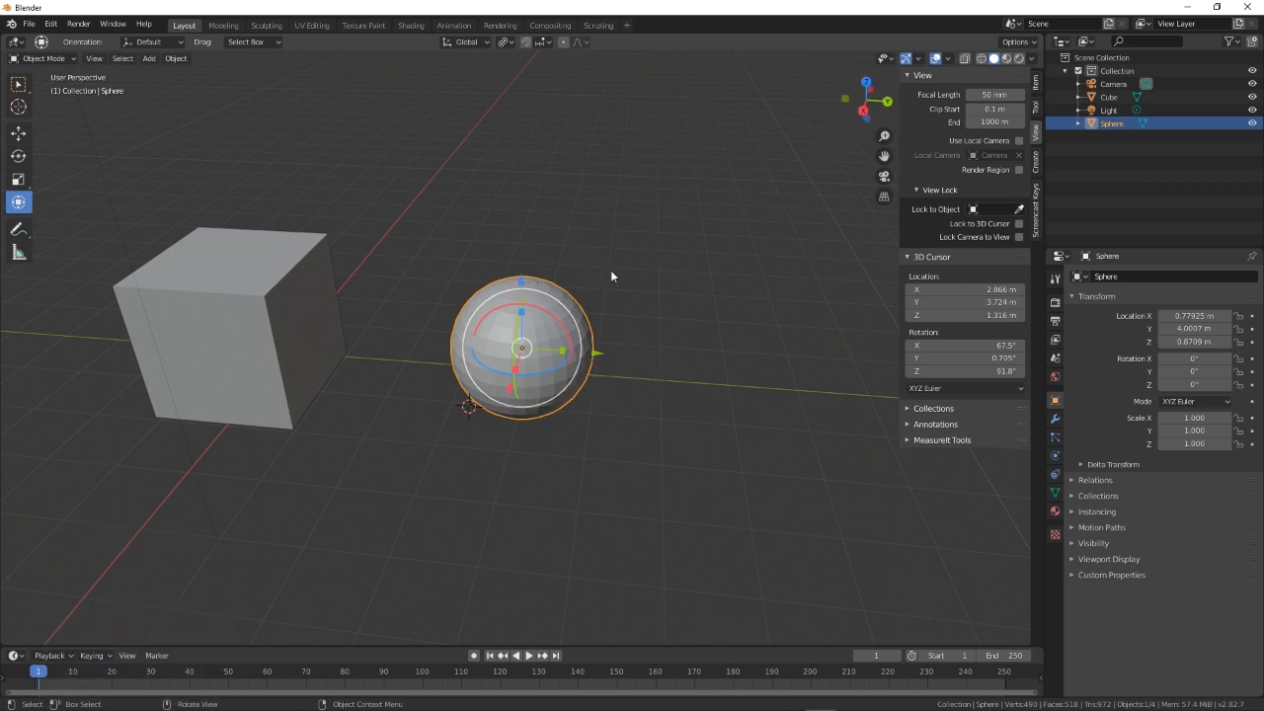
# View the scene from the right, back, top and front orthographic viewpoints and return to an angled perspective view.
pyautogui.click(864, 109)
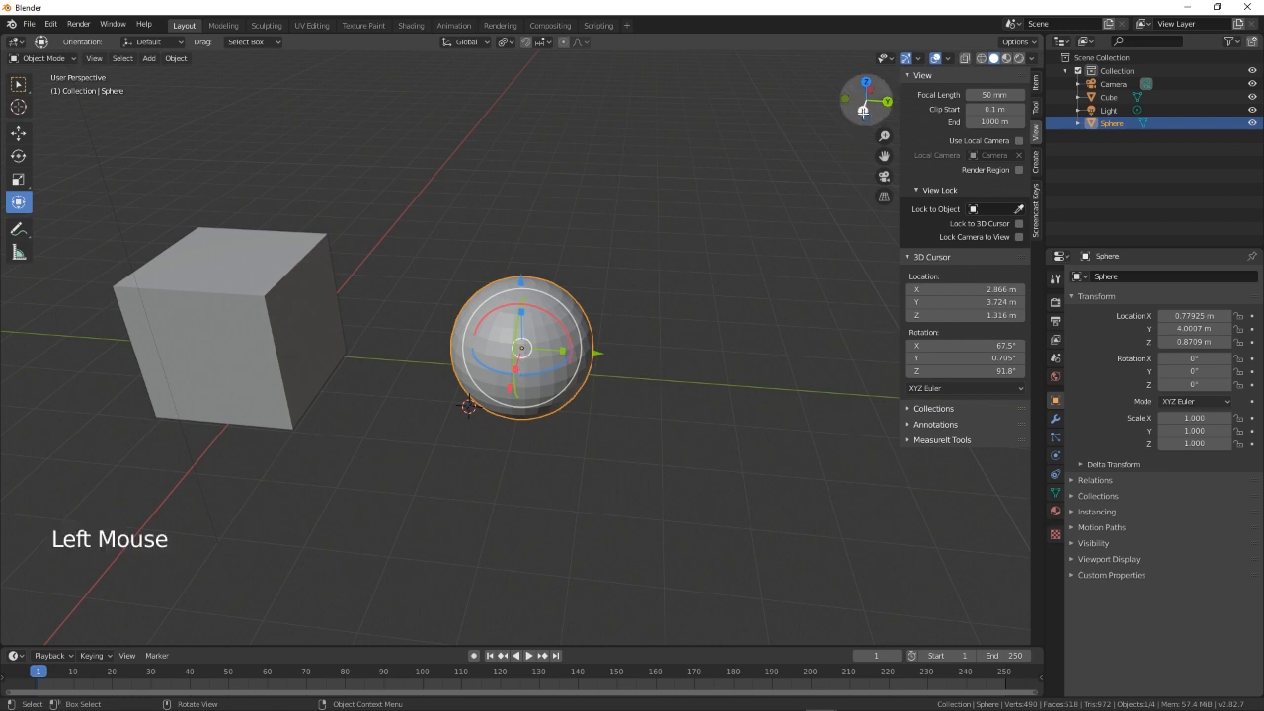
pyautogui.click(888, 100)
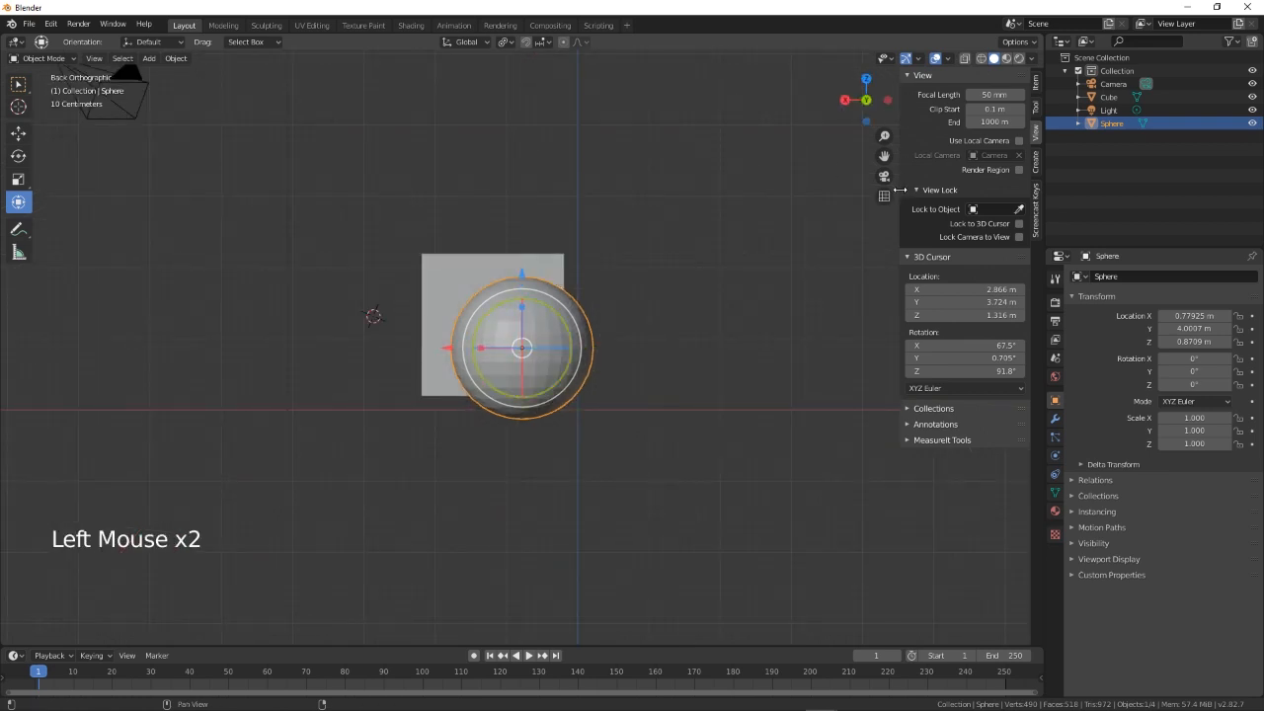
pyautogui.click(866, 79)
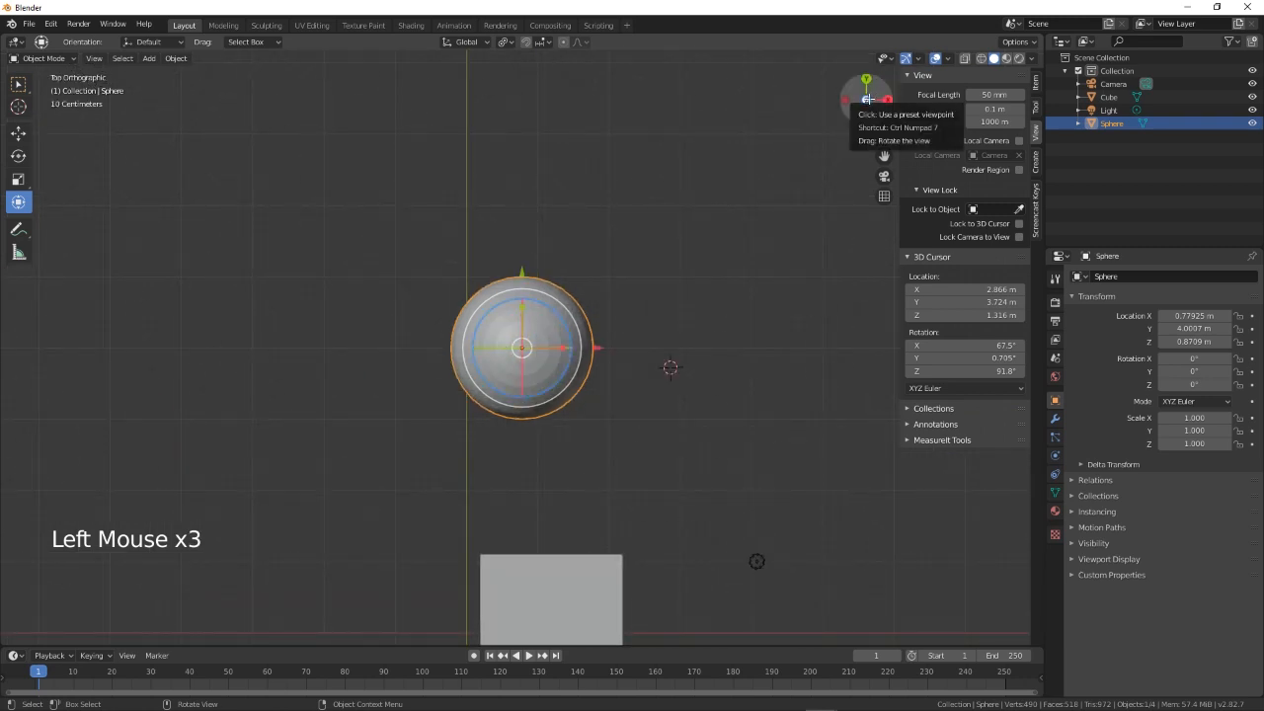
pyautogui.click(868, 98)
pyautogui.click(866, 99)
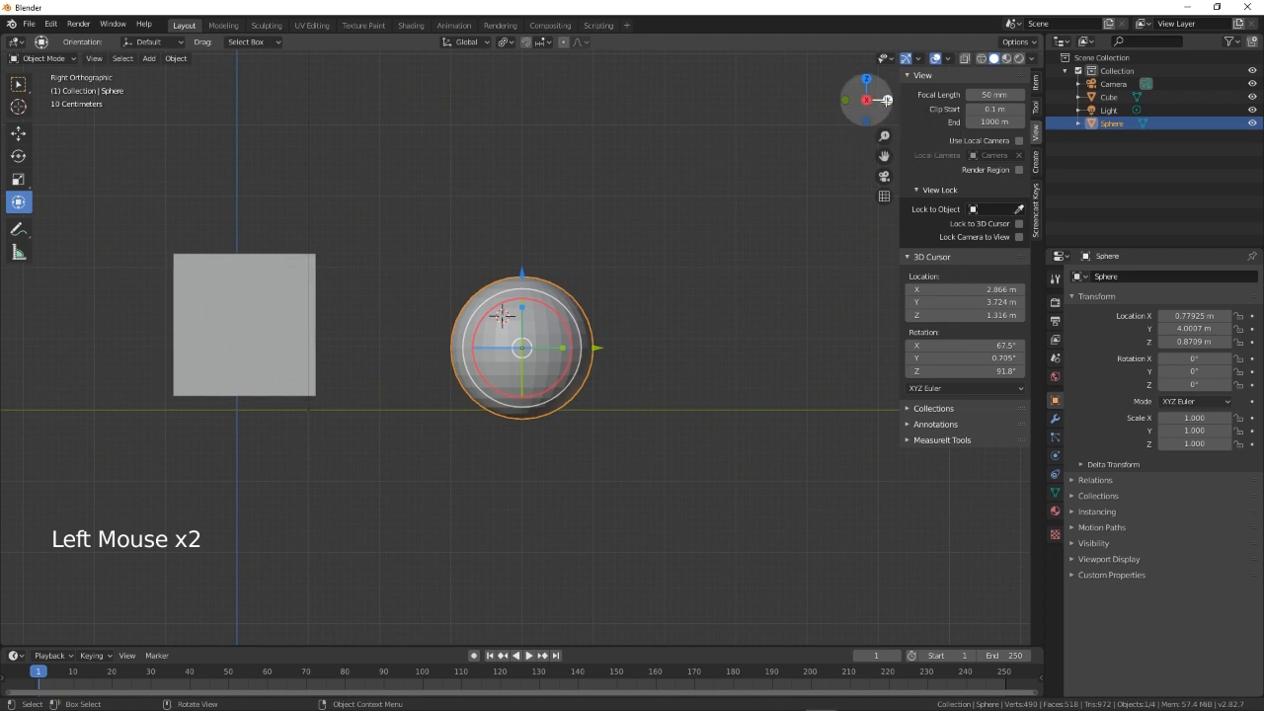
pyautogui.click(889, 100)
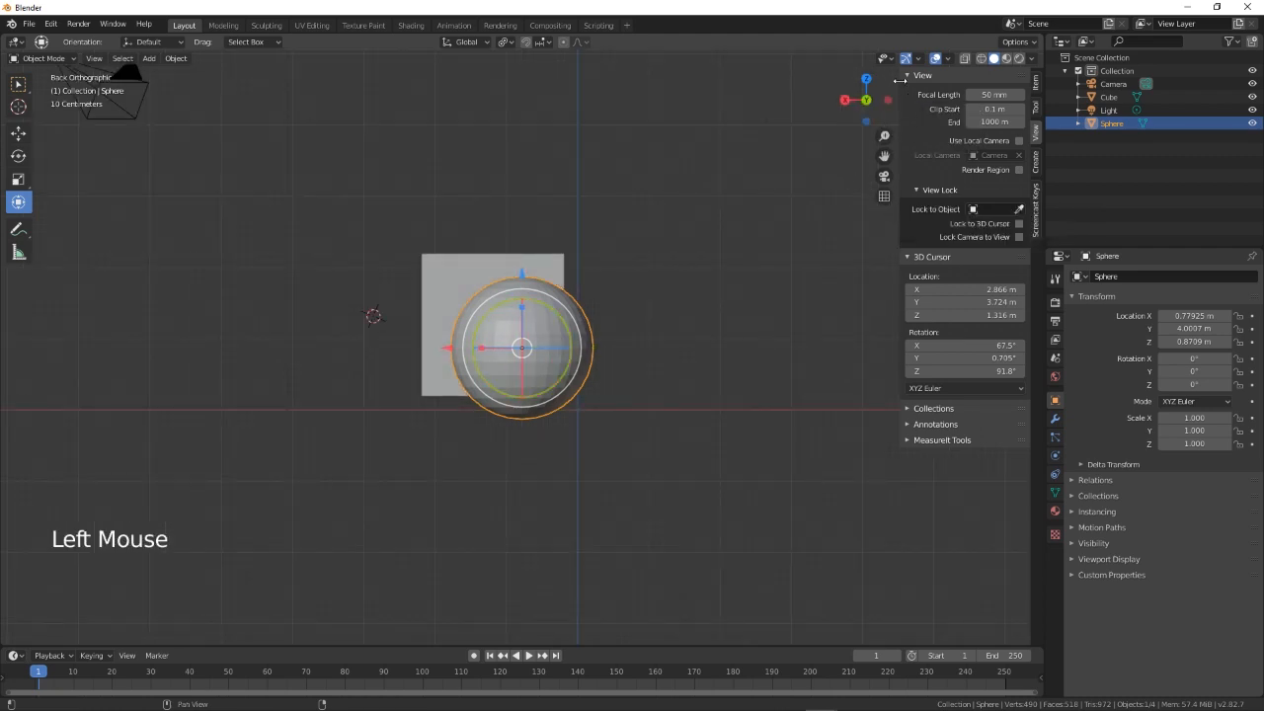
pyautogui.click(866, 79)
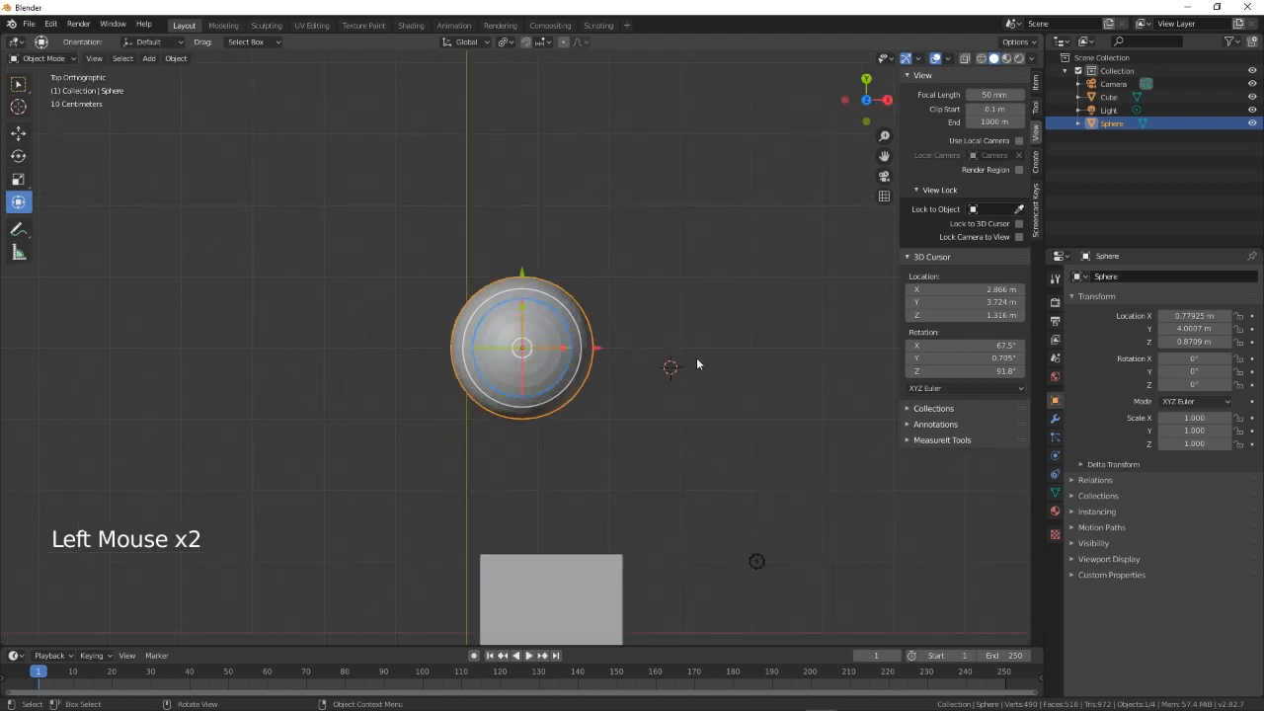
pyautogui.click(866, 120)
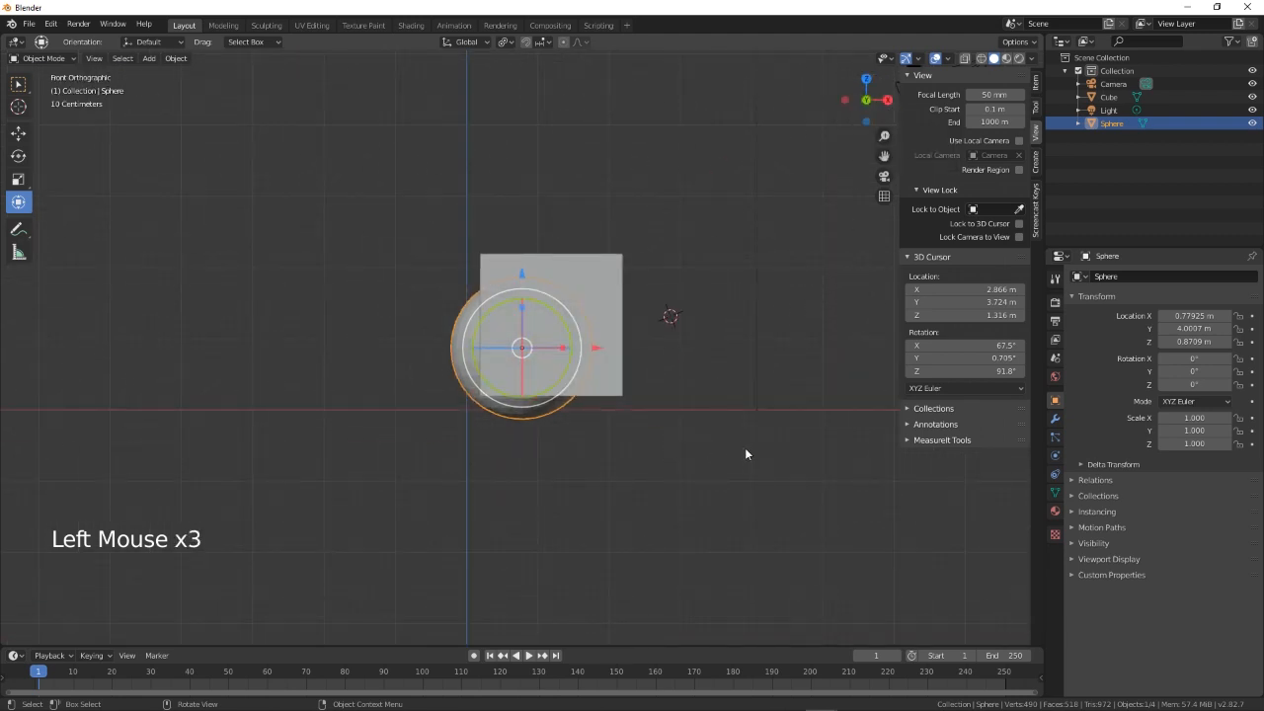
pyautogui.moveTo(746, 455); pyautogui.dragTo(655, 486, button='middle')
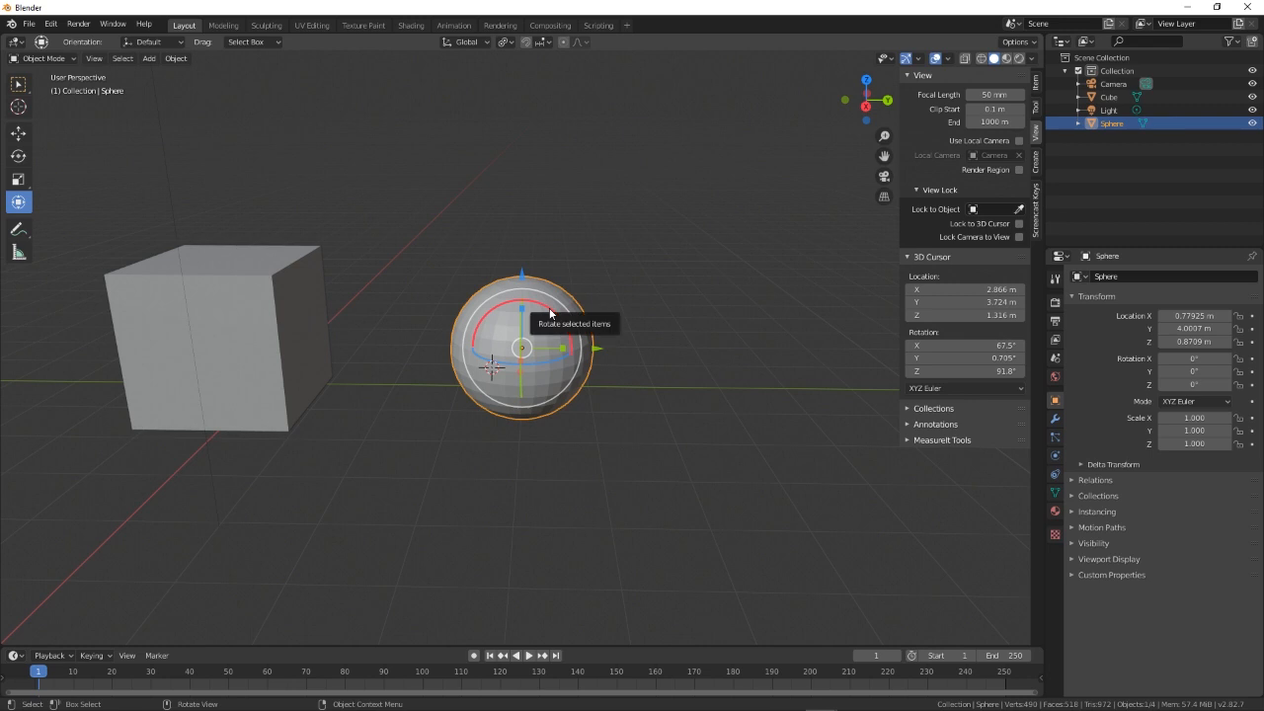
# Rotate the sphere about each axis with the Transform gizmo to about X 75.4°, Y 0.6° and Z 78.1°.
pyautogui.moveTo(550, 312); pyautogui.dragTo(481, 326)
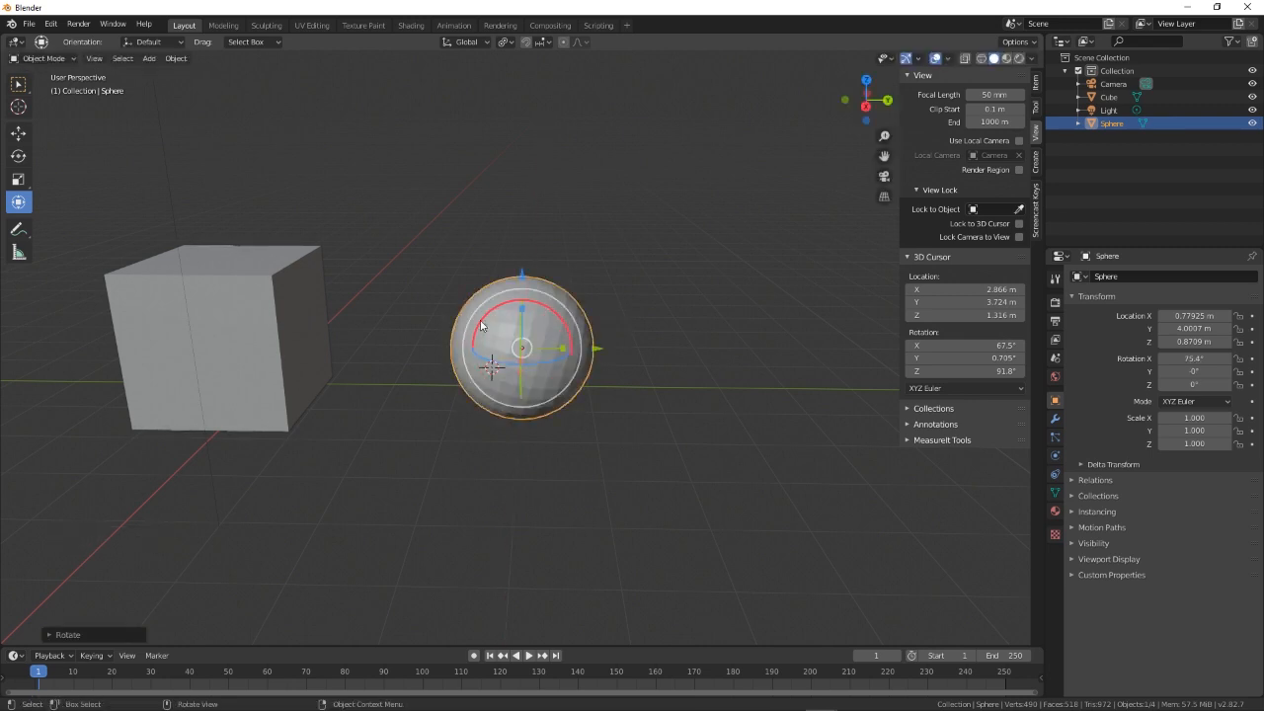
pyautogui.moveTo(662, 391); pyautogui.dragTo(511, 385, button='middle')
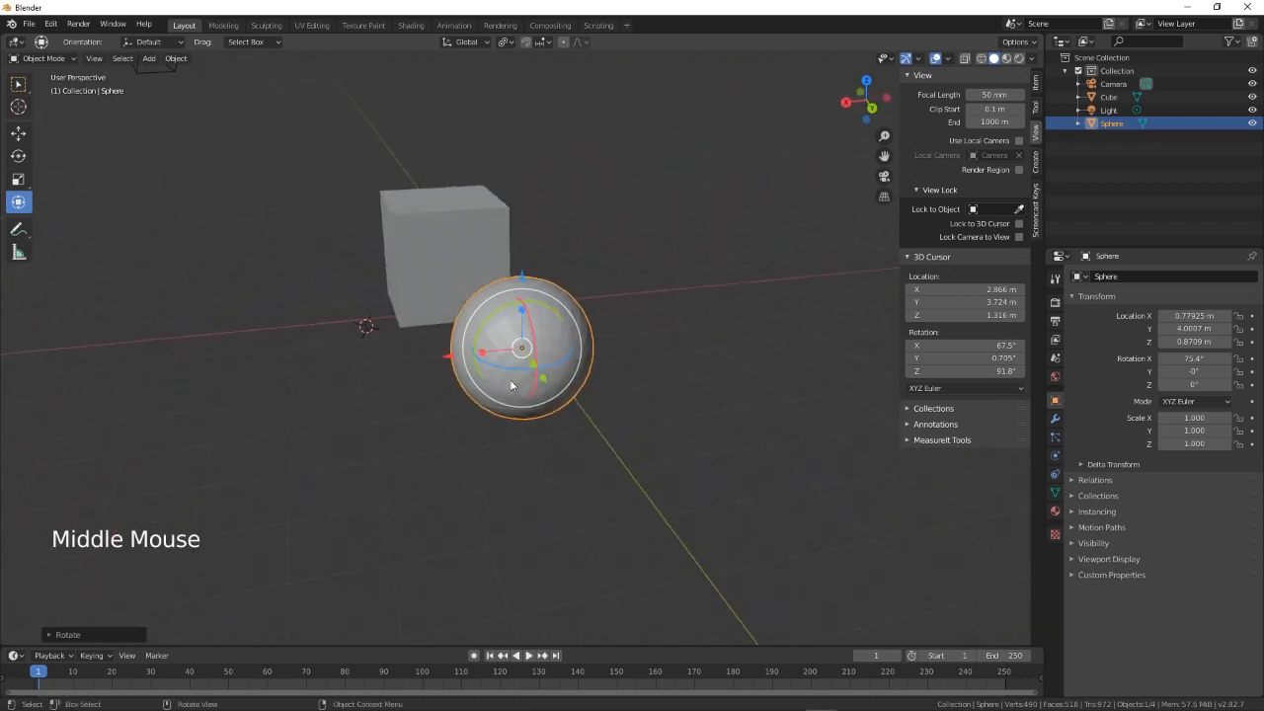
pyautogui.moveTo(498, 316); pyautogui.dragTo(578, 318)
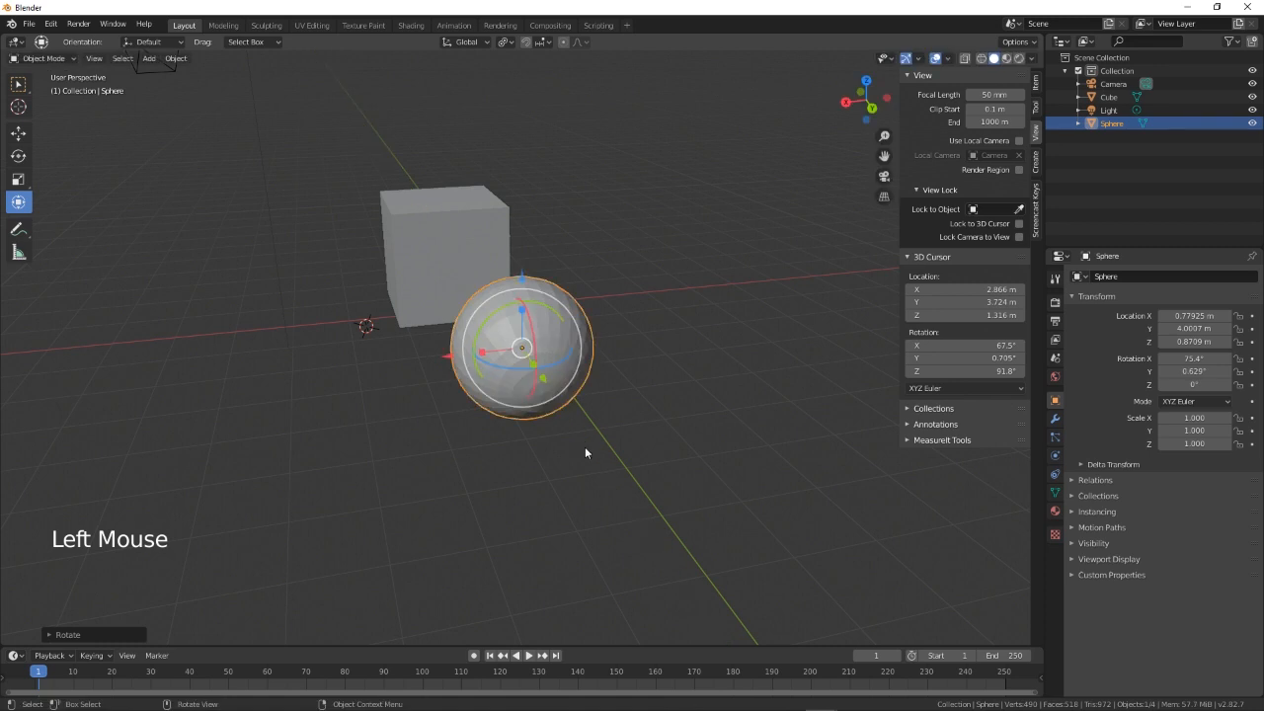
pyautogui.moveTo(505, 367); pyautogui.dragTo(553, 361)
pyautogui.moveTo(533, 483); pyautogui.dragTo(633, 466, button='middle')
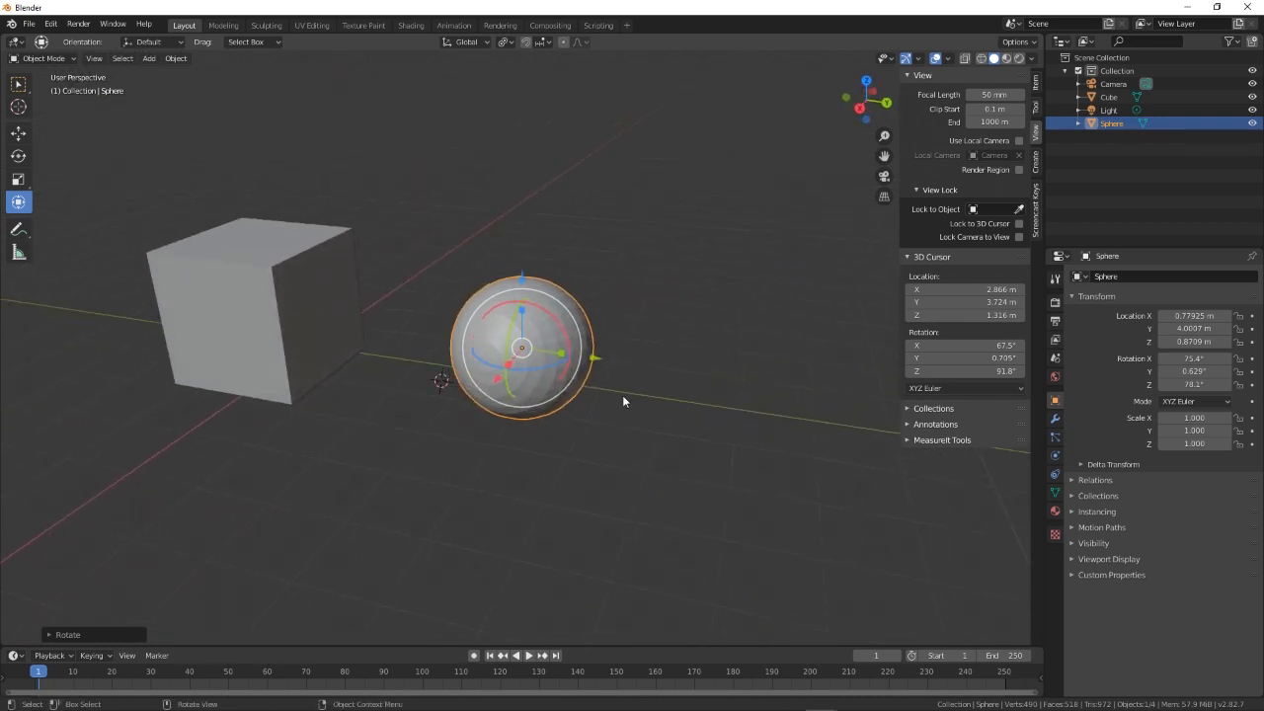
# Rotate the sphere freely and about the global X axis, to about X -89.3°, Y -130° and Z -830°.
pyautogui.press('r')
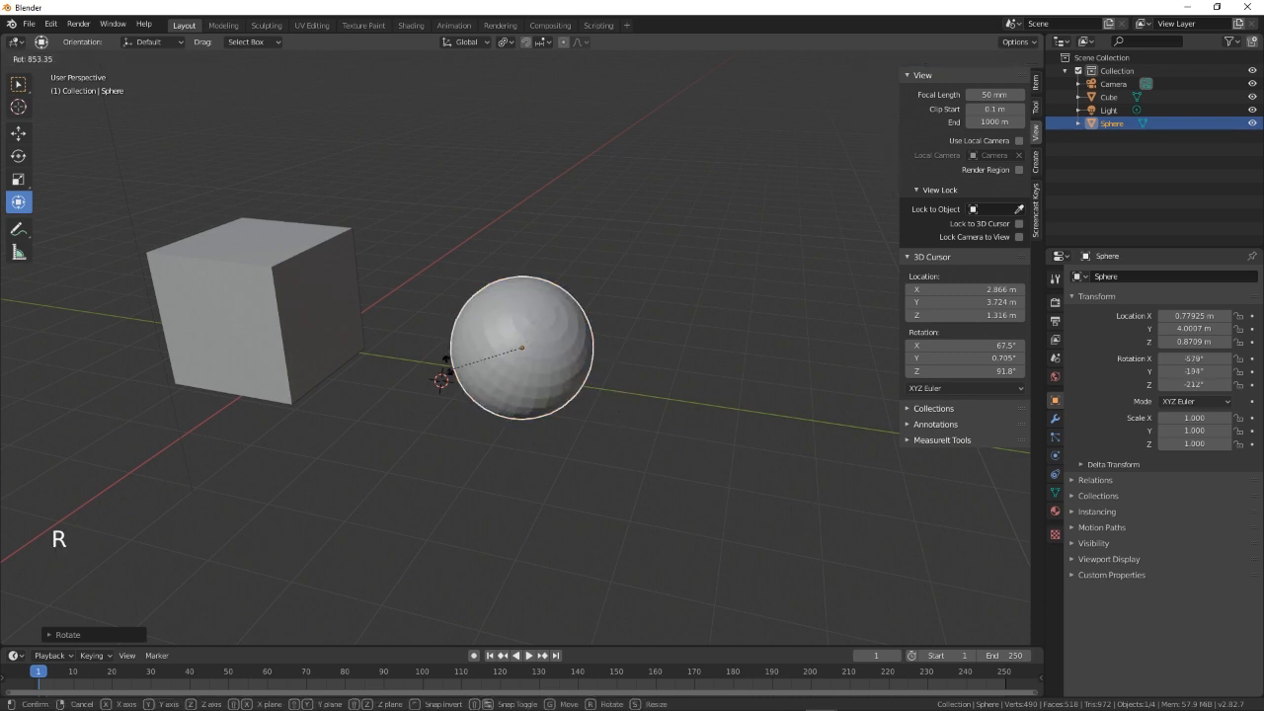
pyautogui.click(702, 461)
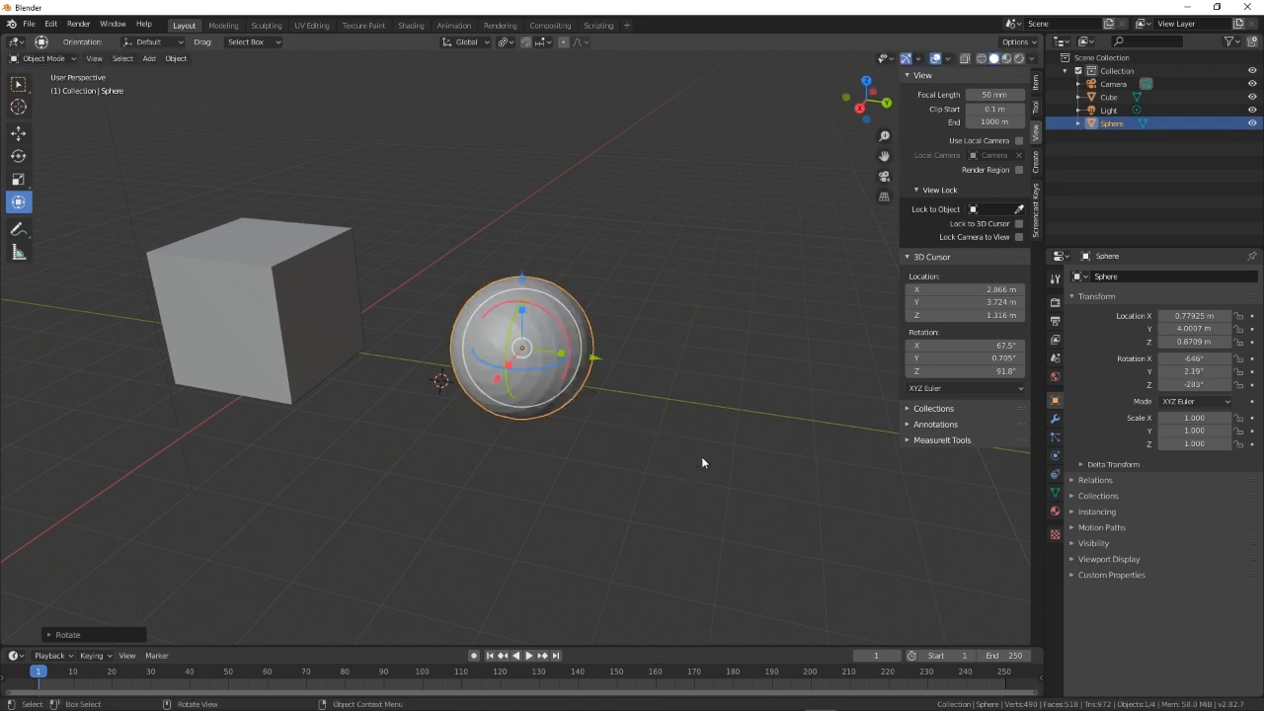
pyautogui.press('r')
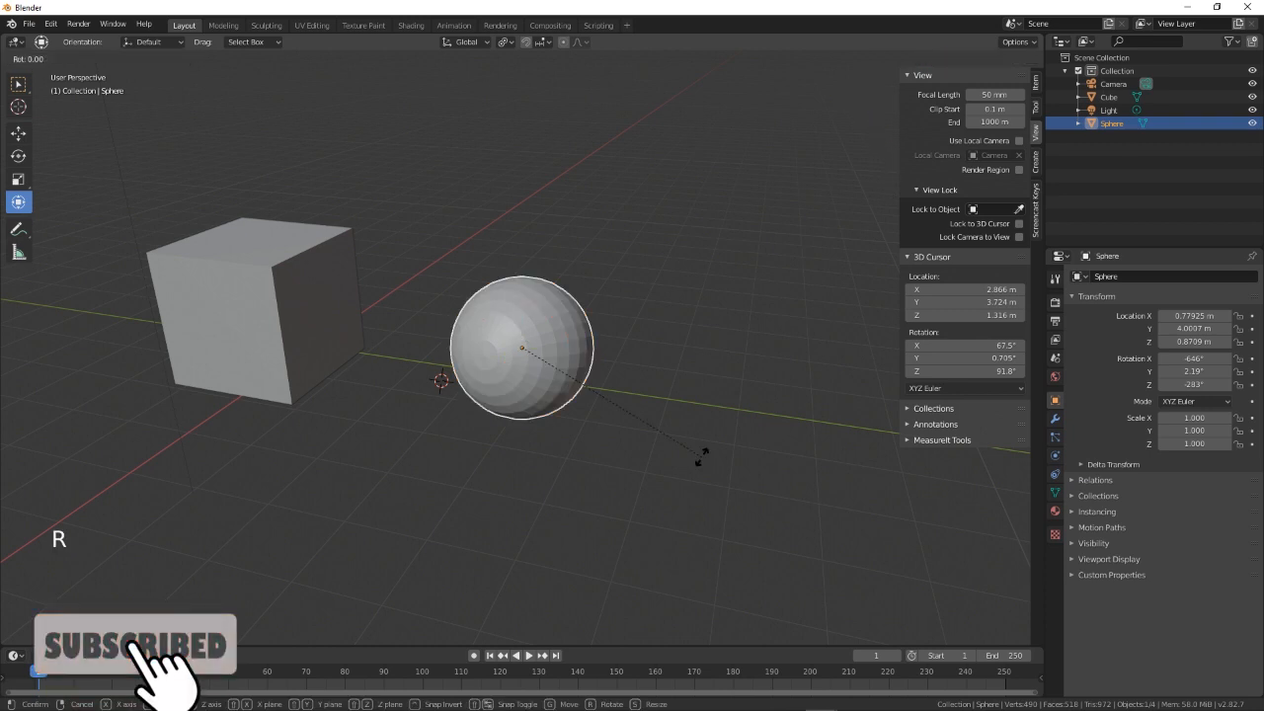
pyautogui.press('x')
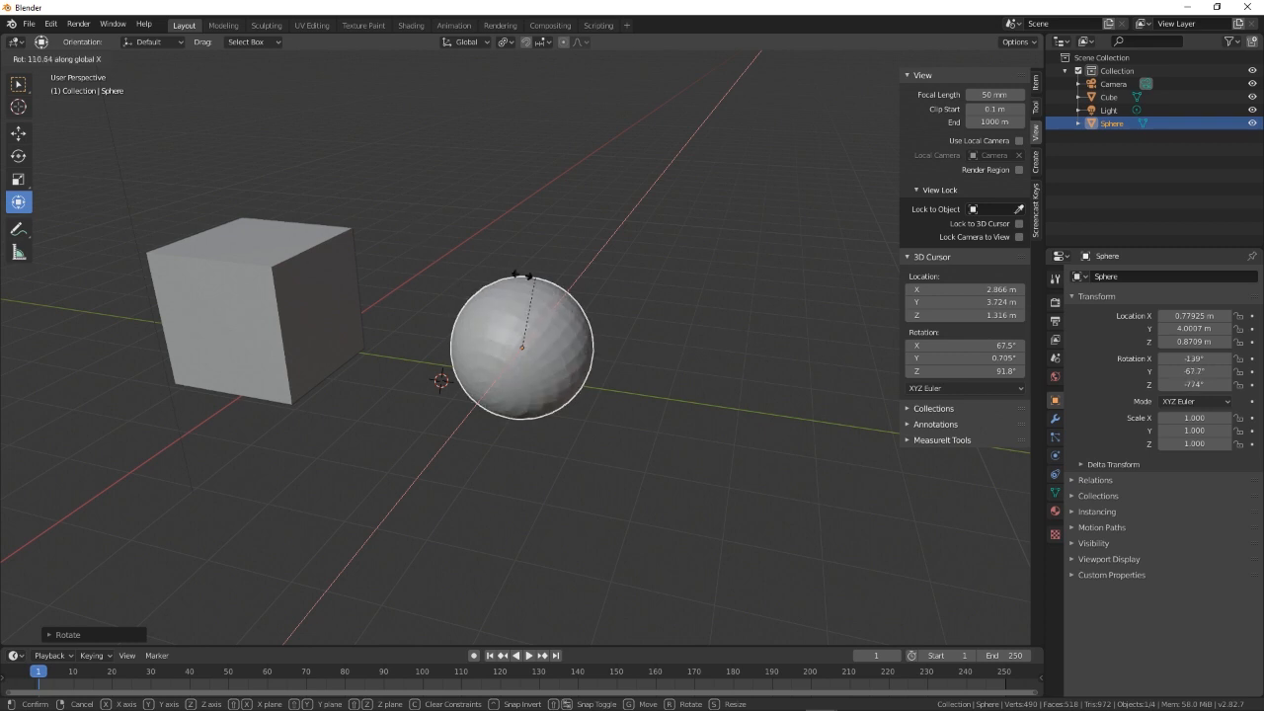
pyautogui.click(684, 286)
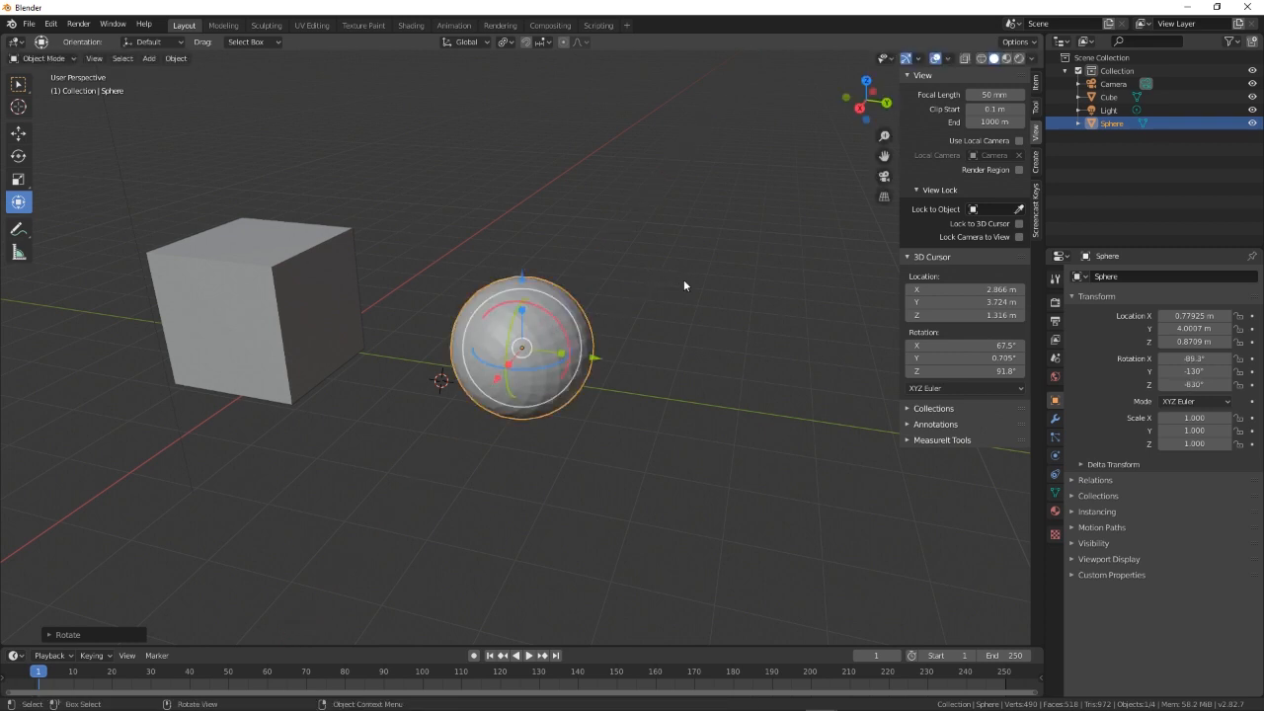
# Try rotating the sphere about the global Y axis and switch to trackball rotation, ending at about X -94.4°, Y 0.17° and Z -917°.
pyautogui.press('r')
pyautogui.press('y')
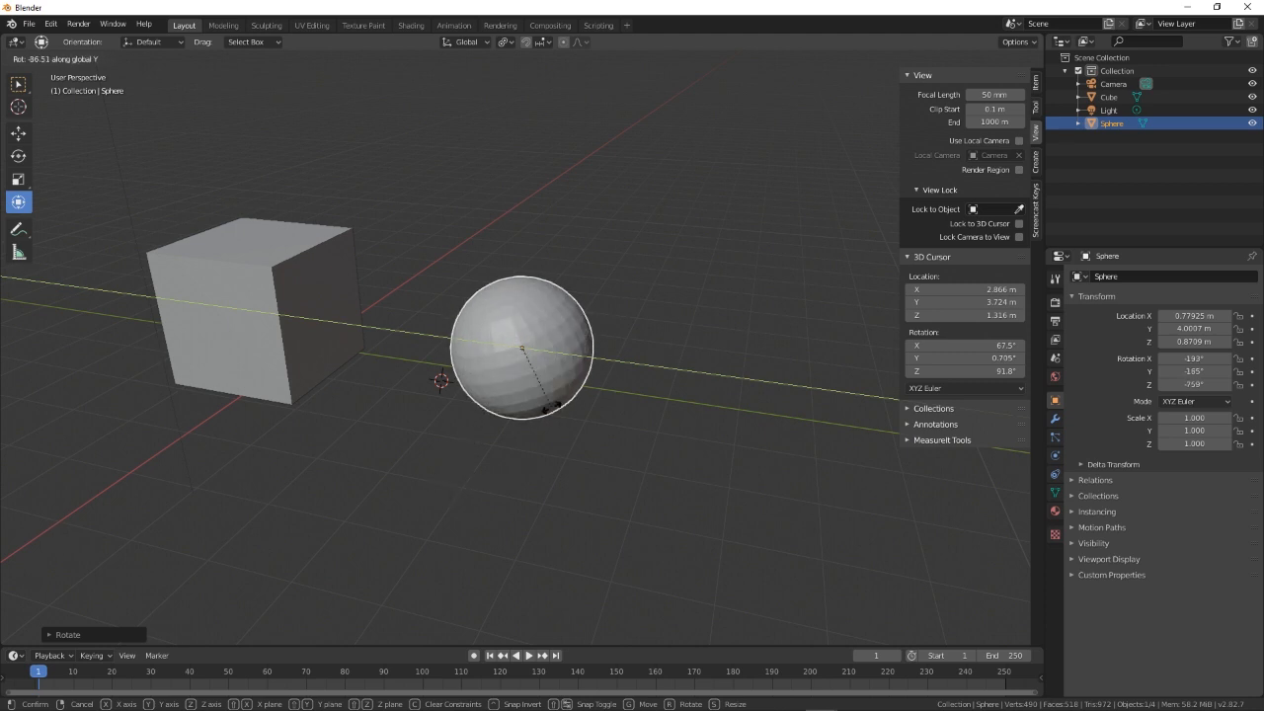
pyautogui.press('r')
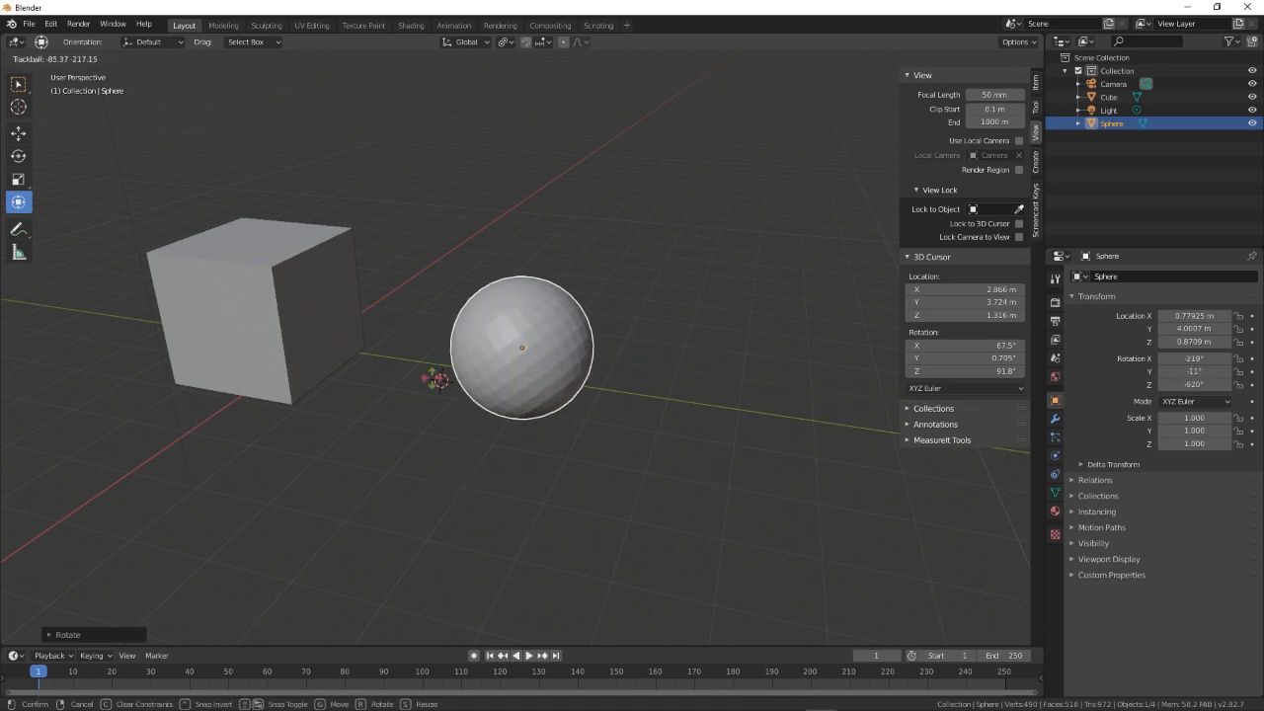
pyautogui.click(627, 443)
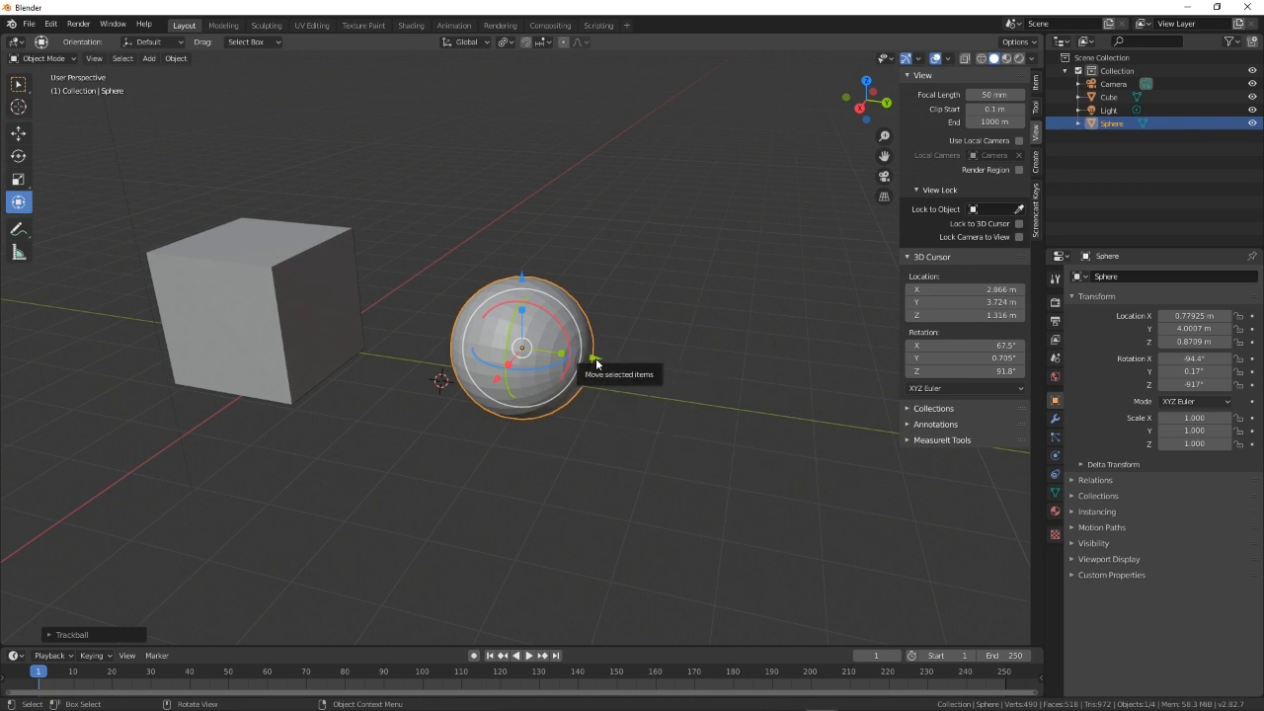
# Move the sphere with the Transform gizmo to about X 0.89 m, Y 4.58 m and Z 1.88 m.
pyautogui.moveTo(596, 360); pyautogui.dragTo(637, 368)
pyautogui.moveTo(564, 284); pyautogui.dragTo(561, 237)
pyautogui.moveTo(542, 315); pyautogui.dragTo(538, 313)
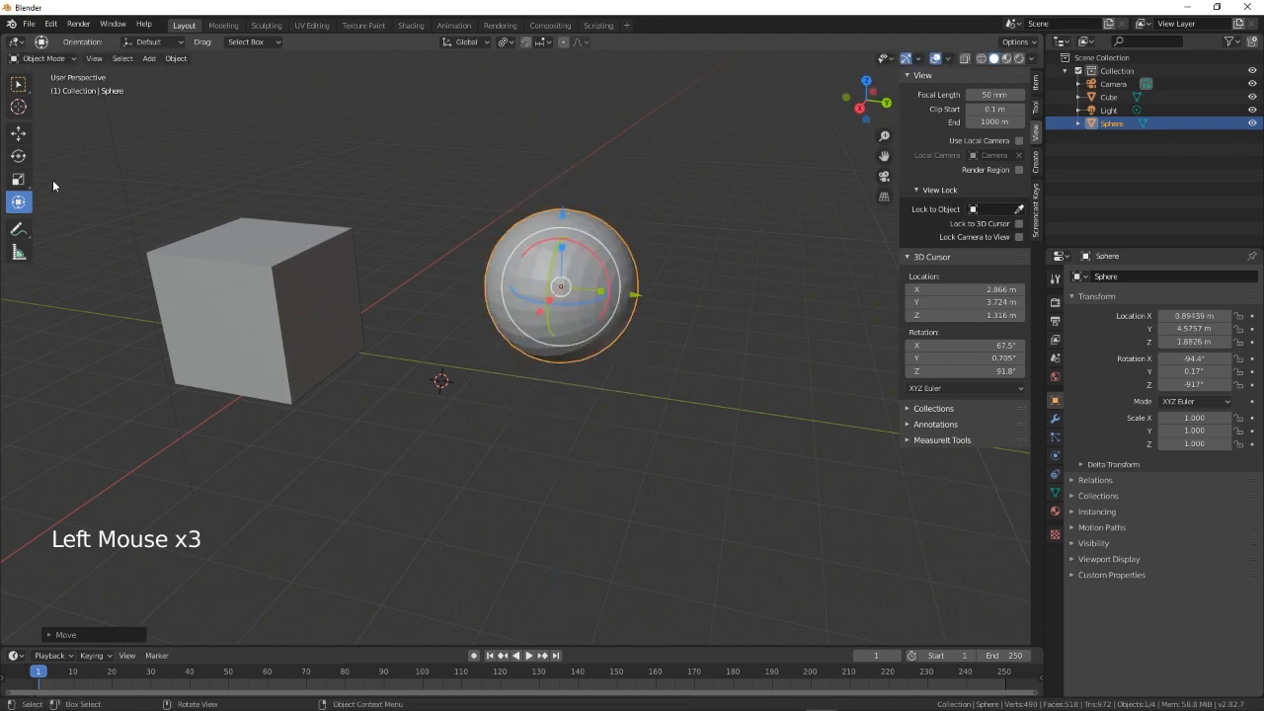
# Move the sphere with the Move tool and a free grab to about X 1.26 m, Y 4.48 m and Z 1.45 m.
pyautogui.click(18, 131)
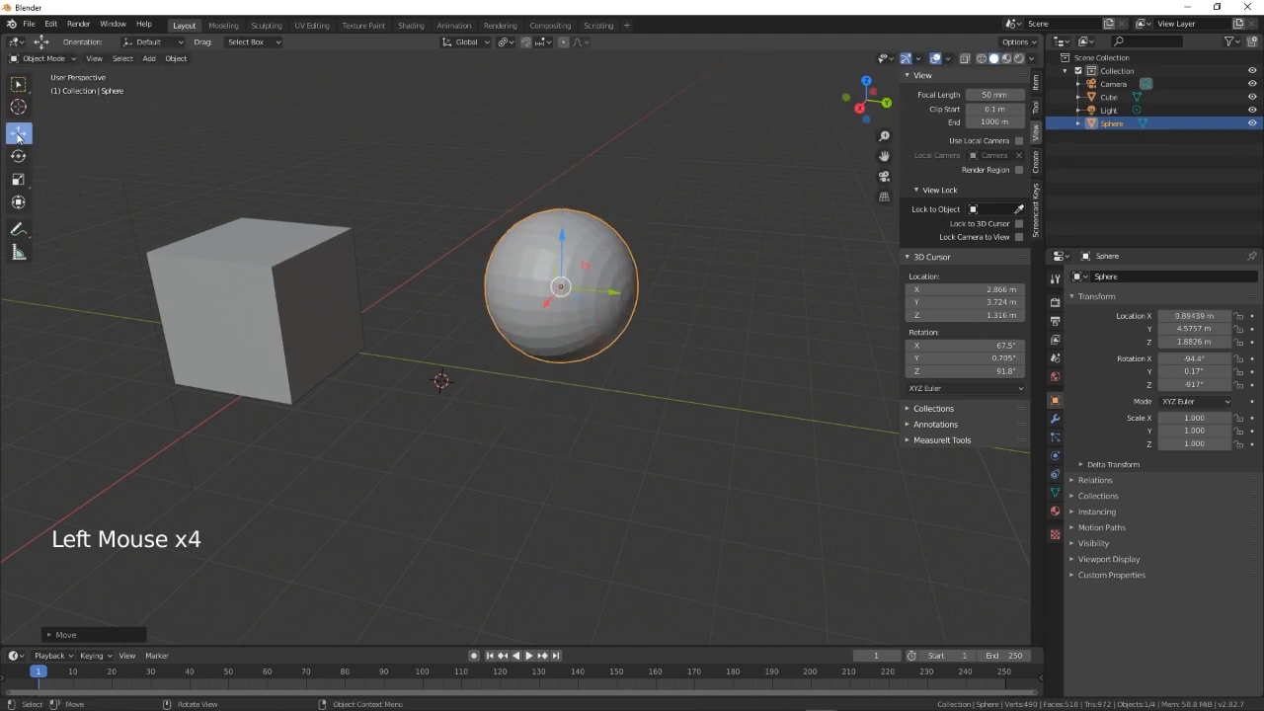
pyautogui.moveTo(610, 295); pyautogui.dragTo(574, 324)
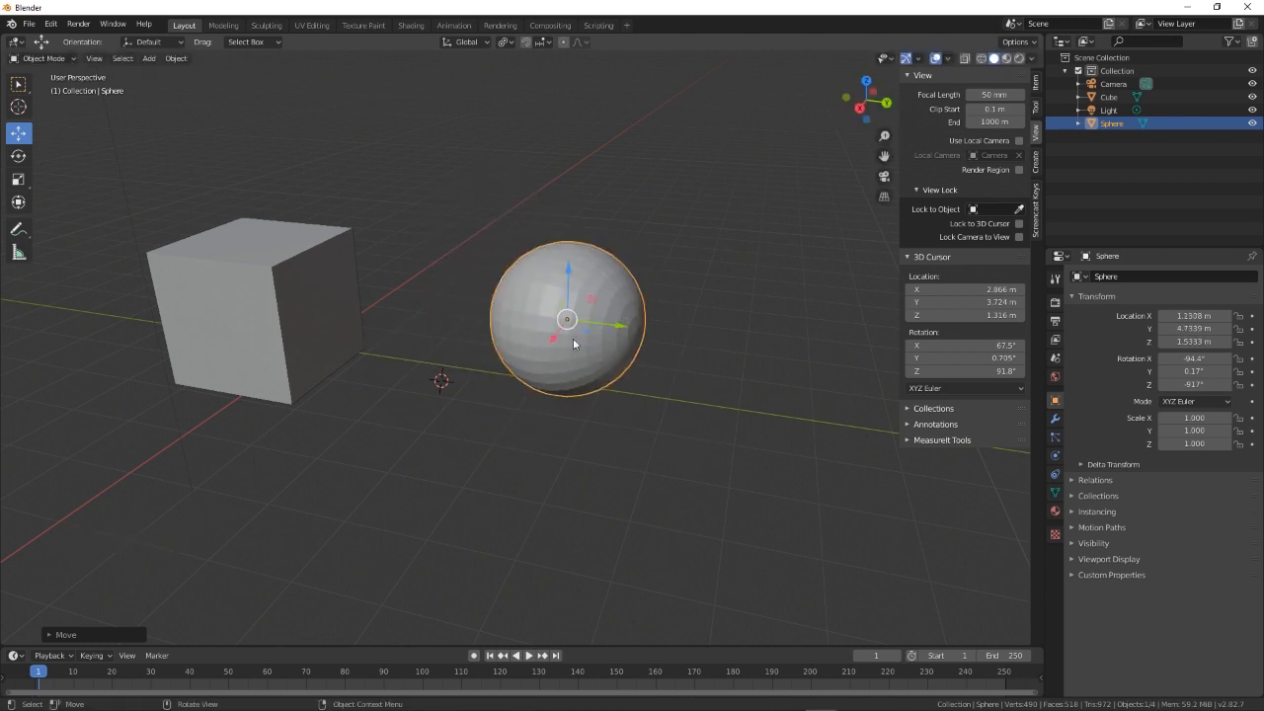
pyautogui.press('g')
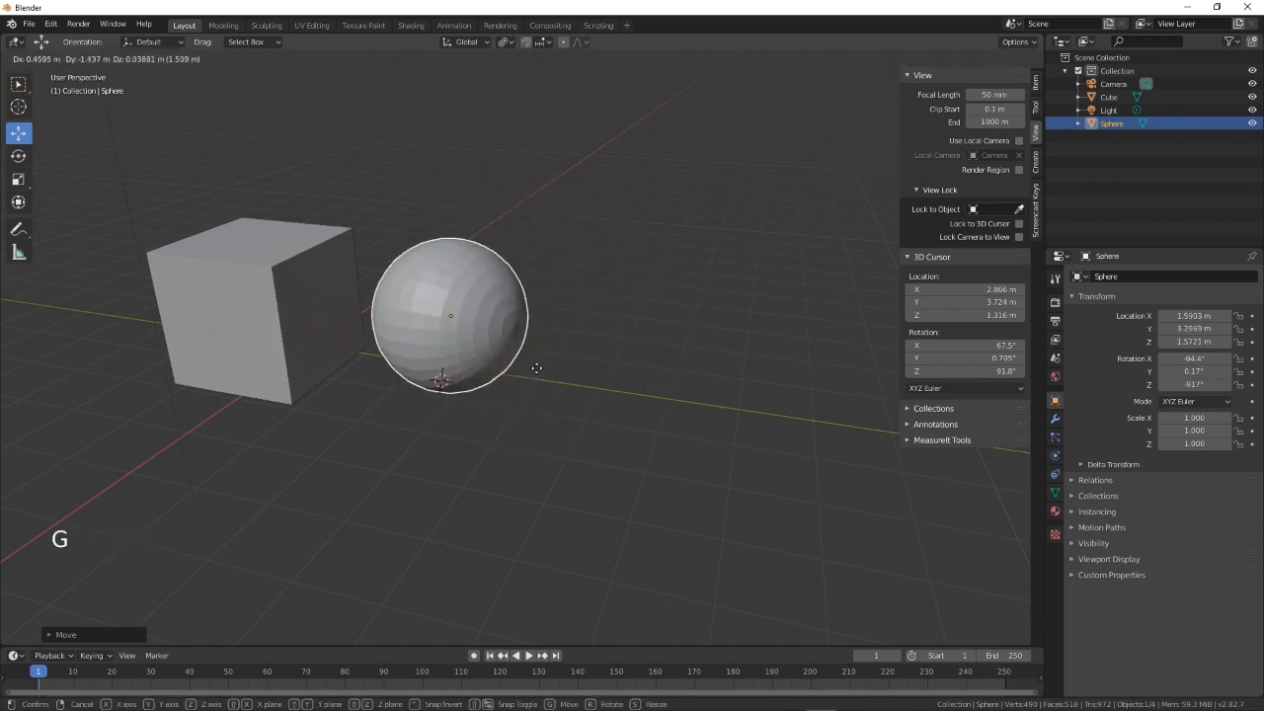
pyautogui.click(624, 399)
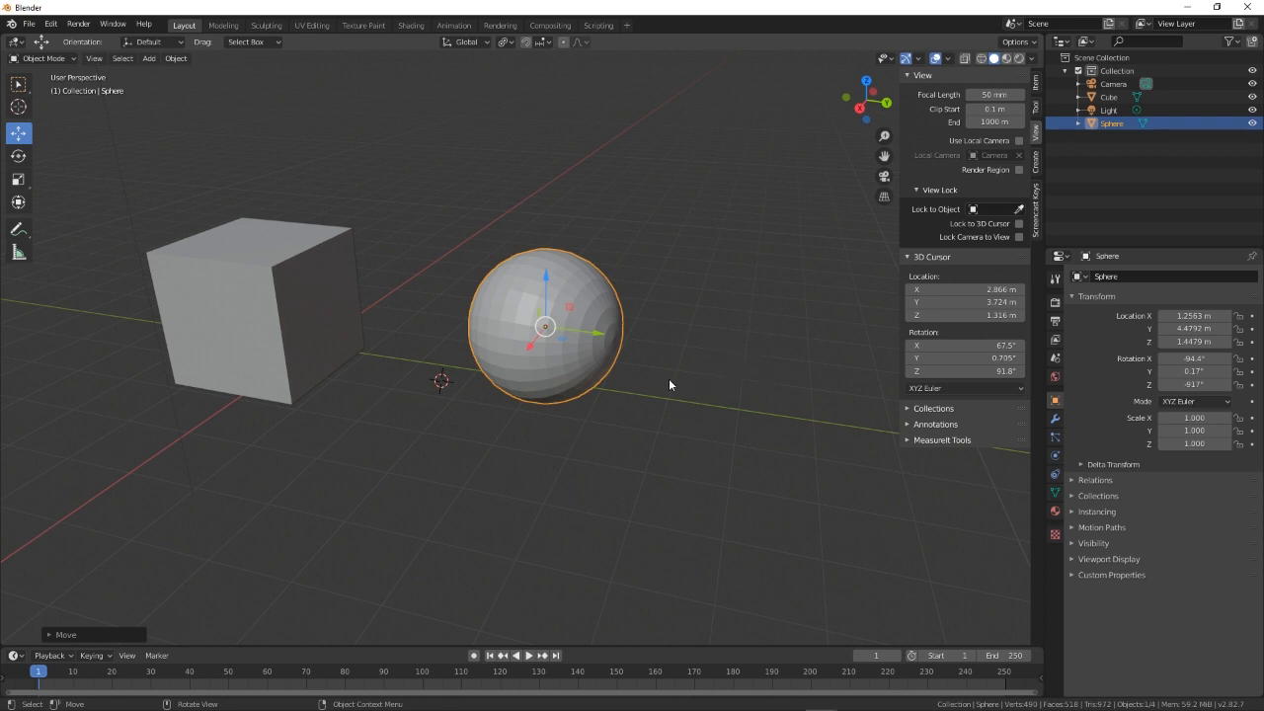
# Move the sphere along the global X, Y and Z axes to about X 1.75 m, Y 5.4 m and Z 2.4 m.
pyautogui.press('g')
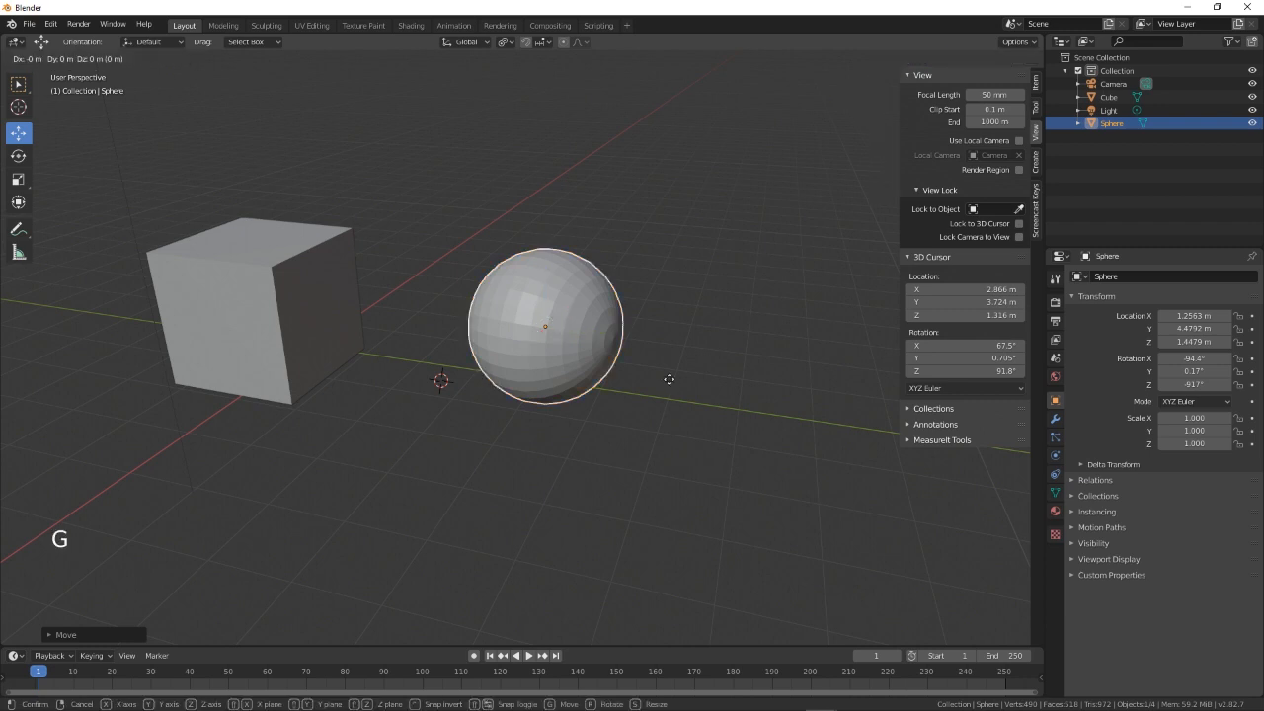
pyautogui.press('x')
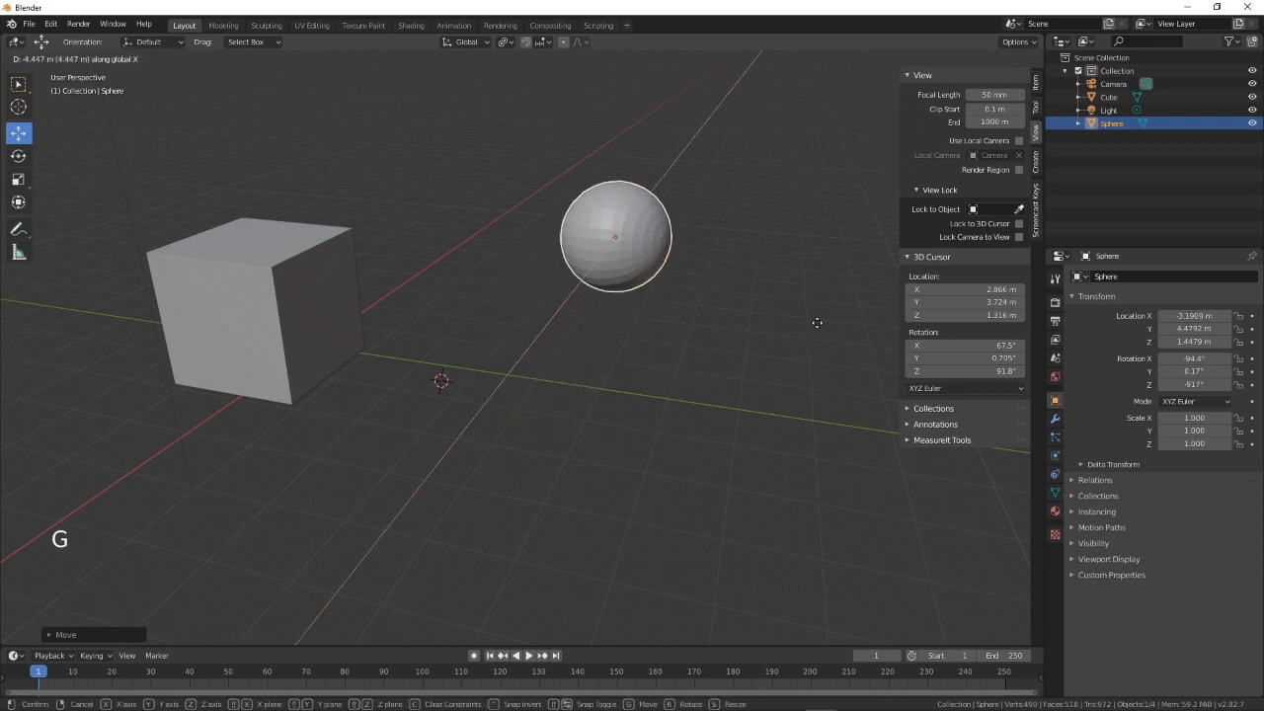
pyautogui.click(634, 374)
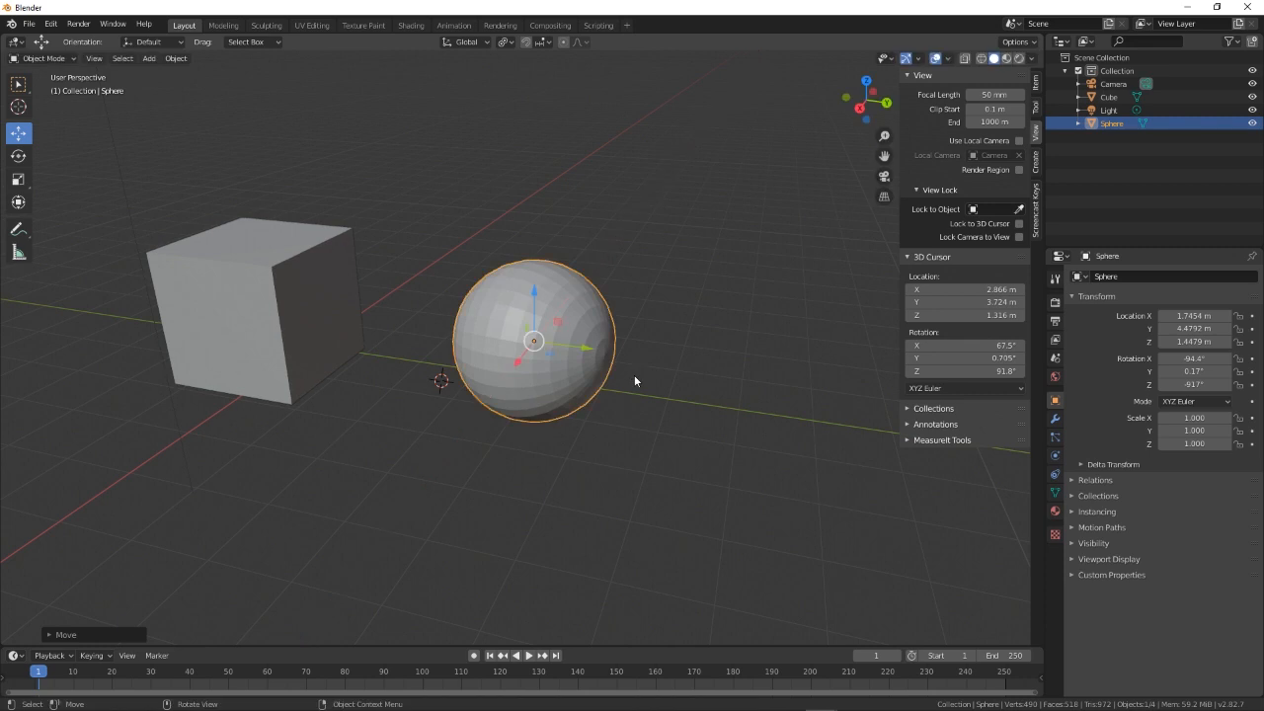
pyautogui.press('g')
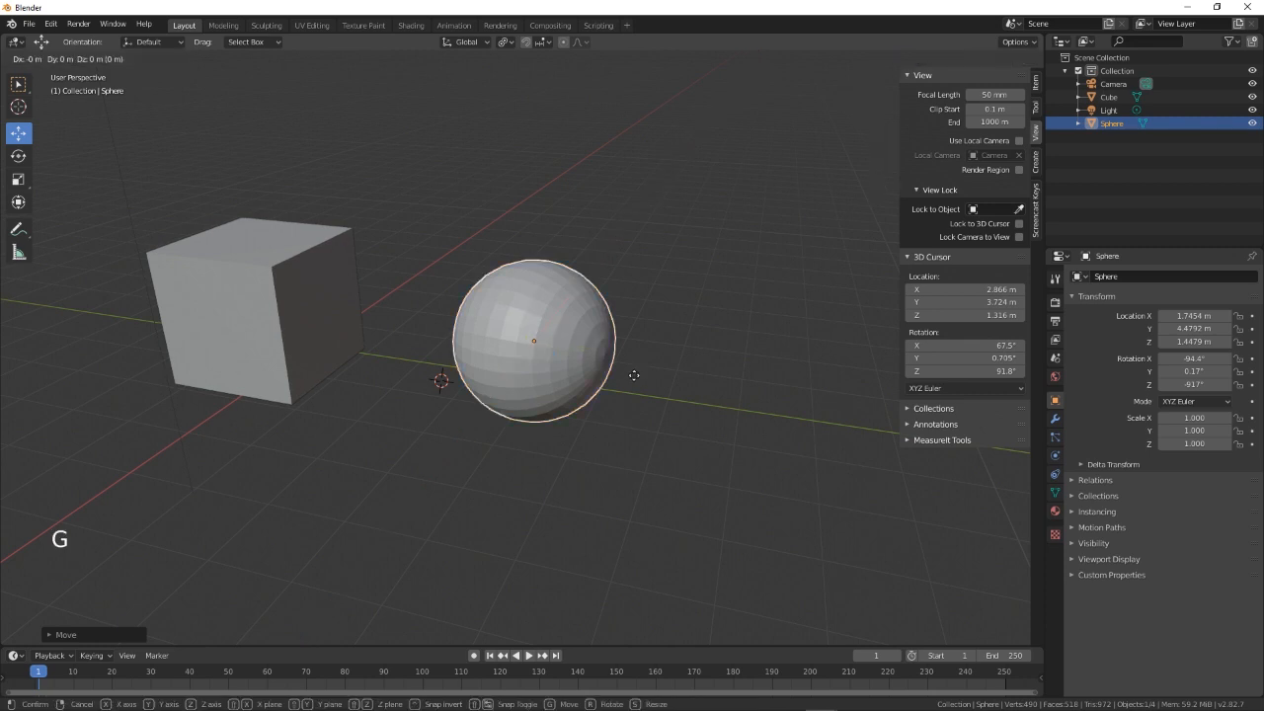
pyautogui.press('y')
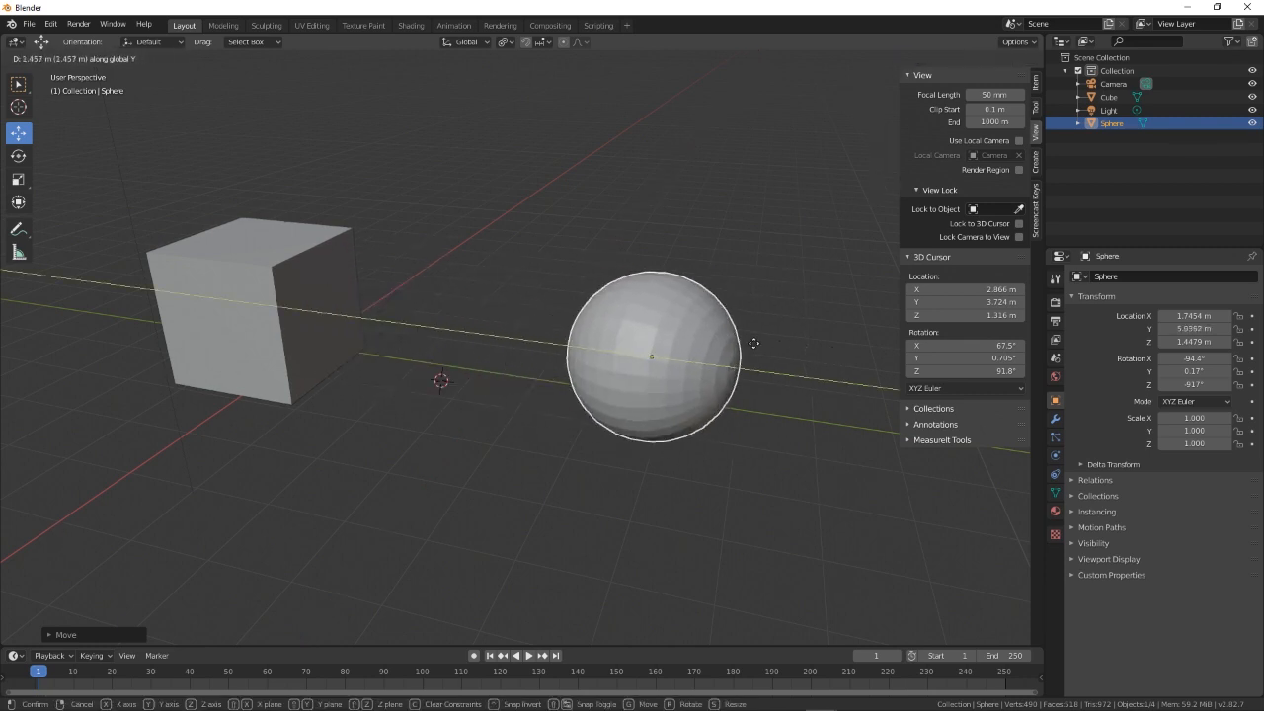
pyautogui.click(713, 337)
pyautogui.press('g')
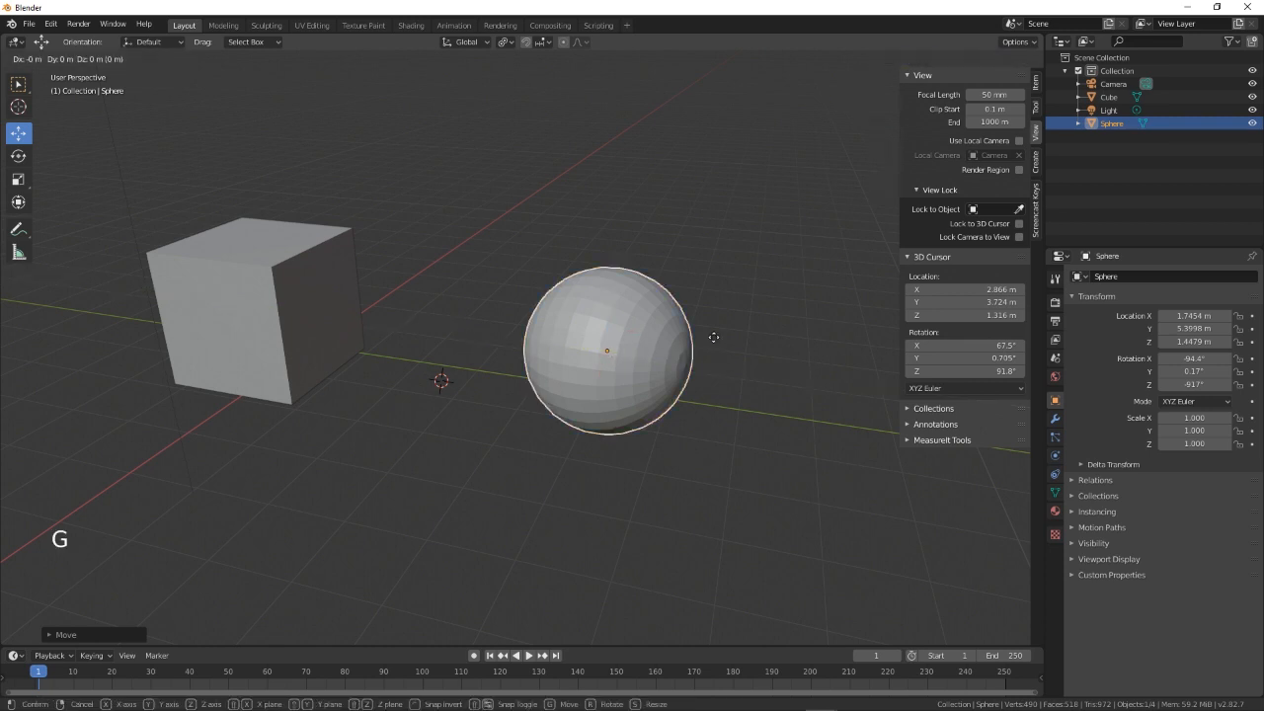
pyautogui.press('z')
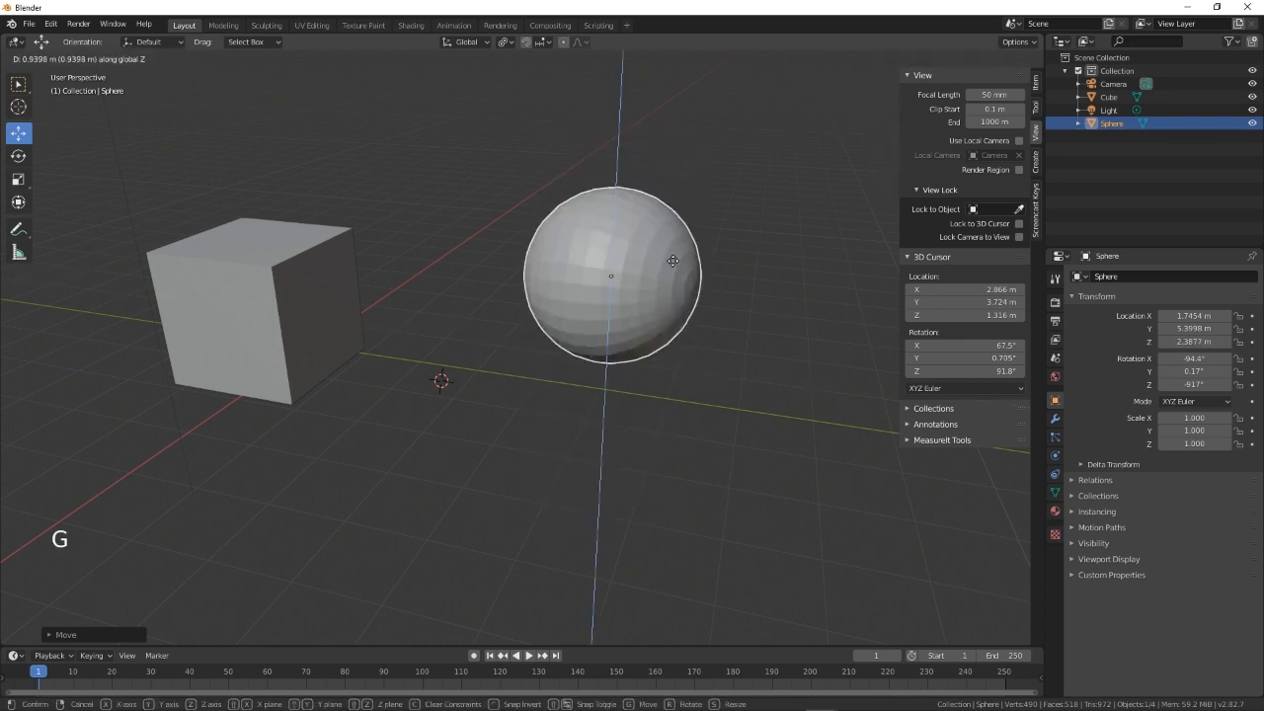
pyautogui.click(667, 258)
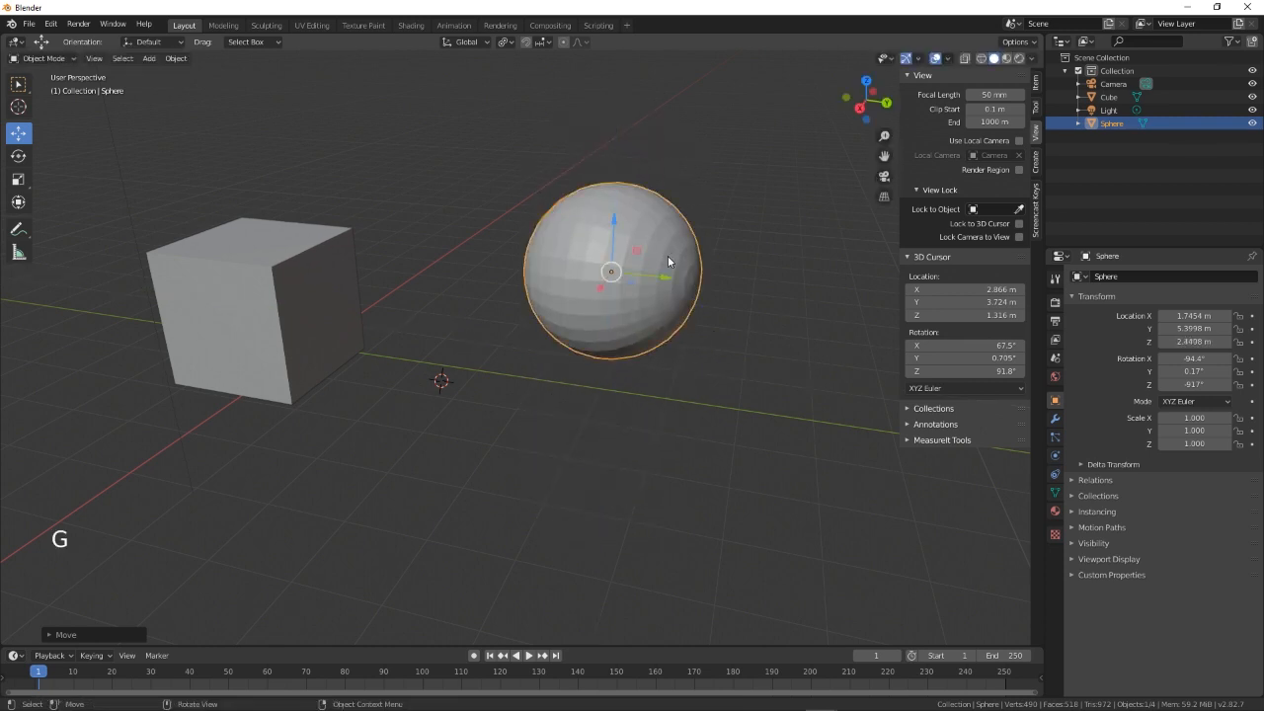
# Flatten the sphere with the Scale tool and shrink it uniformly to a scale of about X 0.656, Y 0.680 and Z 0.328.
pyautogui.click(19, 181)
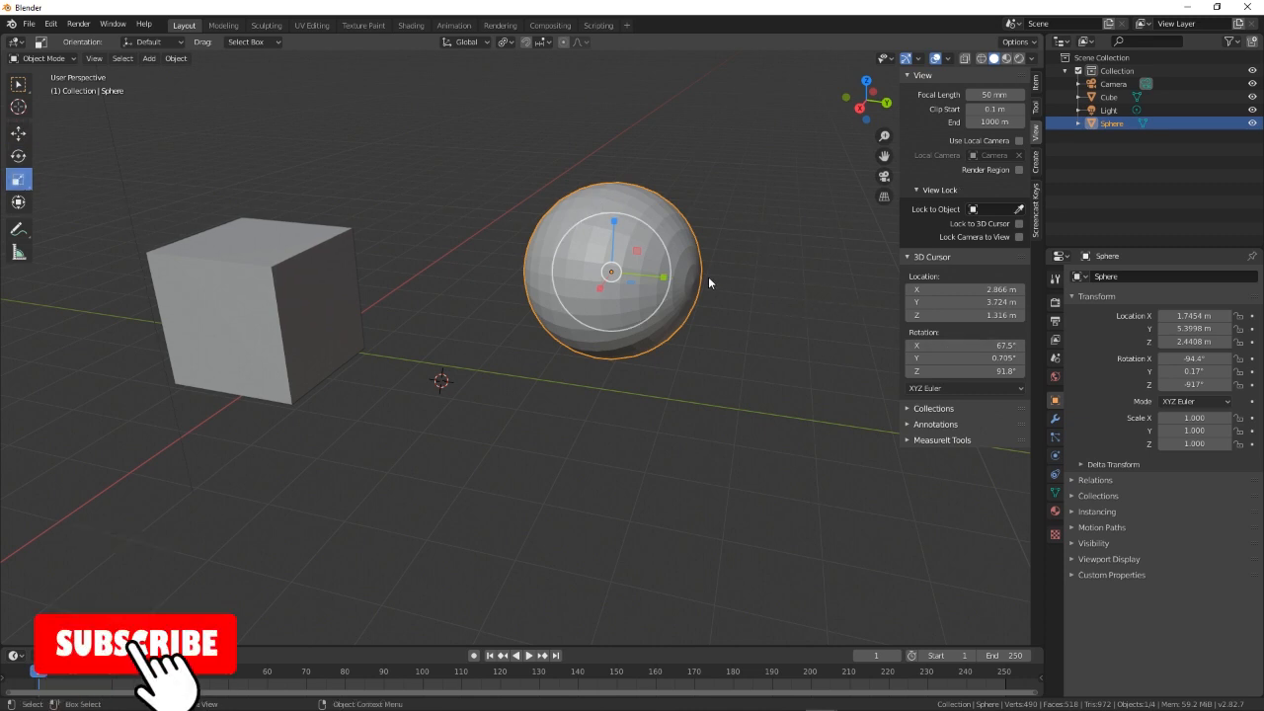
pyautogui.moveTo(621, 285)
pyautogui.mouseDown()
pyautogui.moveTo(647, 306)
pyautogui.moveTo(614, 280)
pyautogui.mouseUp()
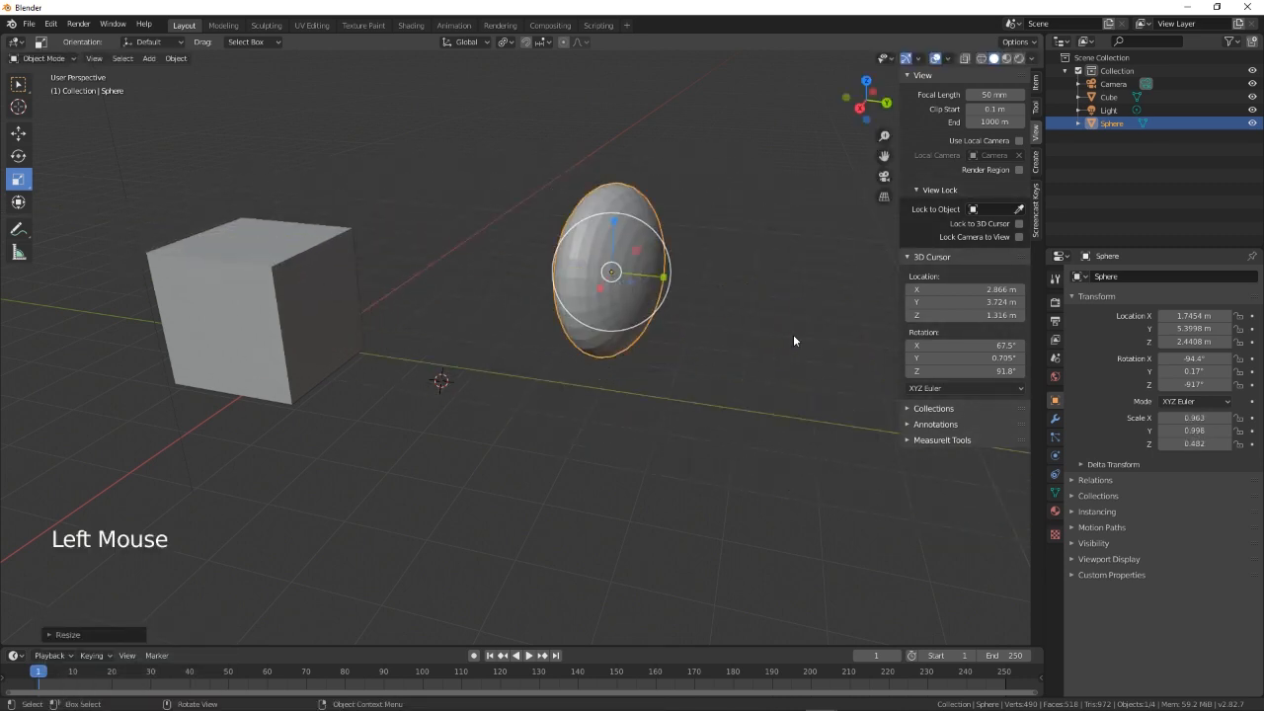
pyautogui.press('s')
pyautogui.click(726, 336)
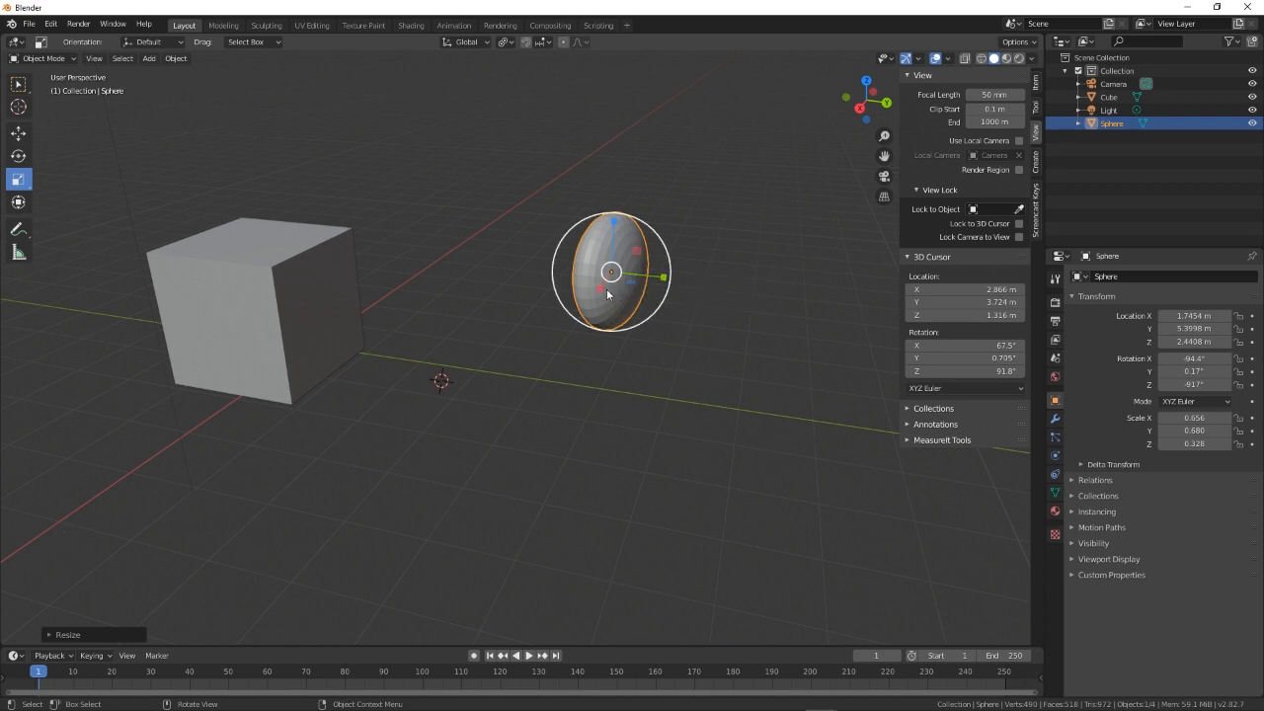
# Scale the sphere along the global X, Y and Z axes, ending at a scale of about X 2.078, Y 1.040 and Z 0.661.
pyautogui.press('s')
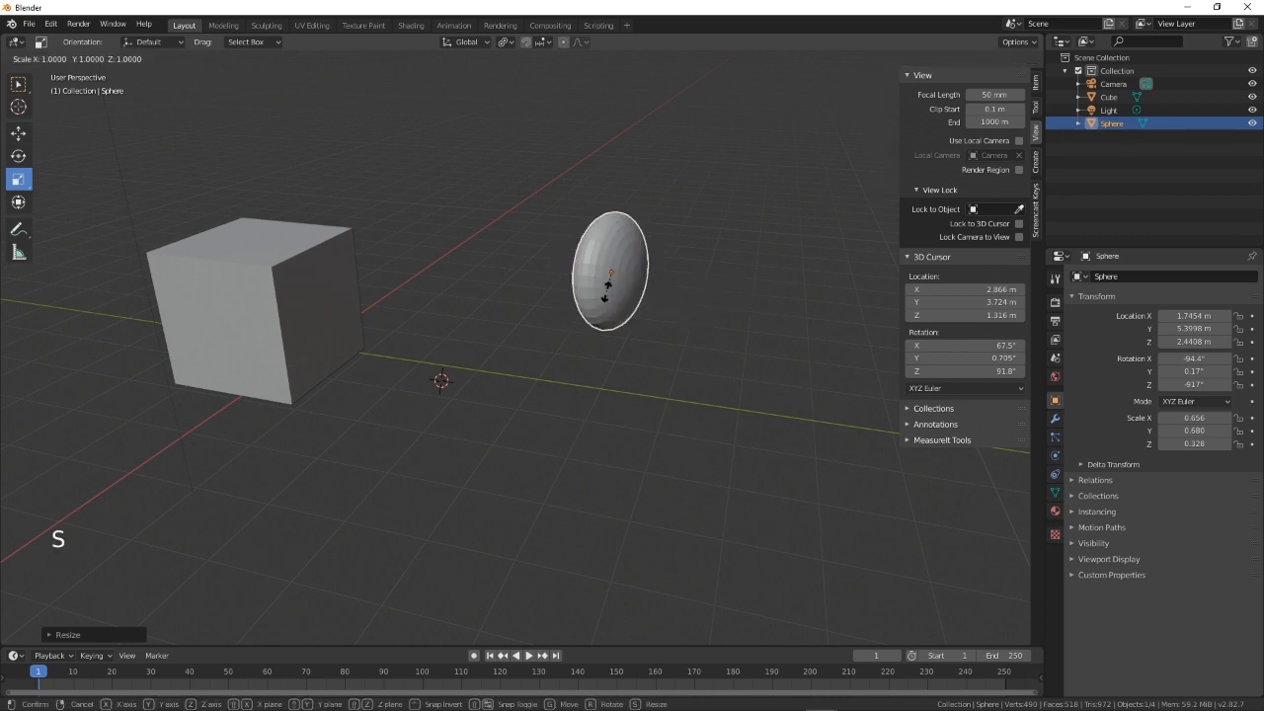
pyautogui.click(578, 333)
pyautogui.press('s')
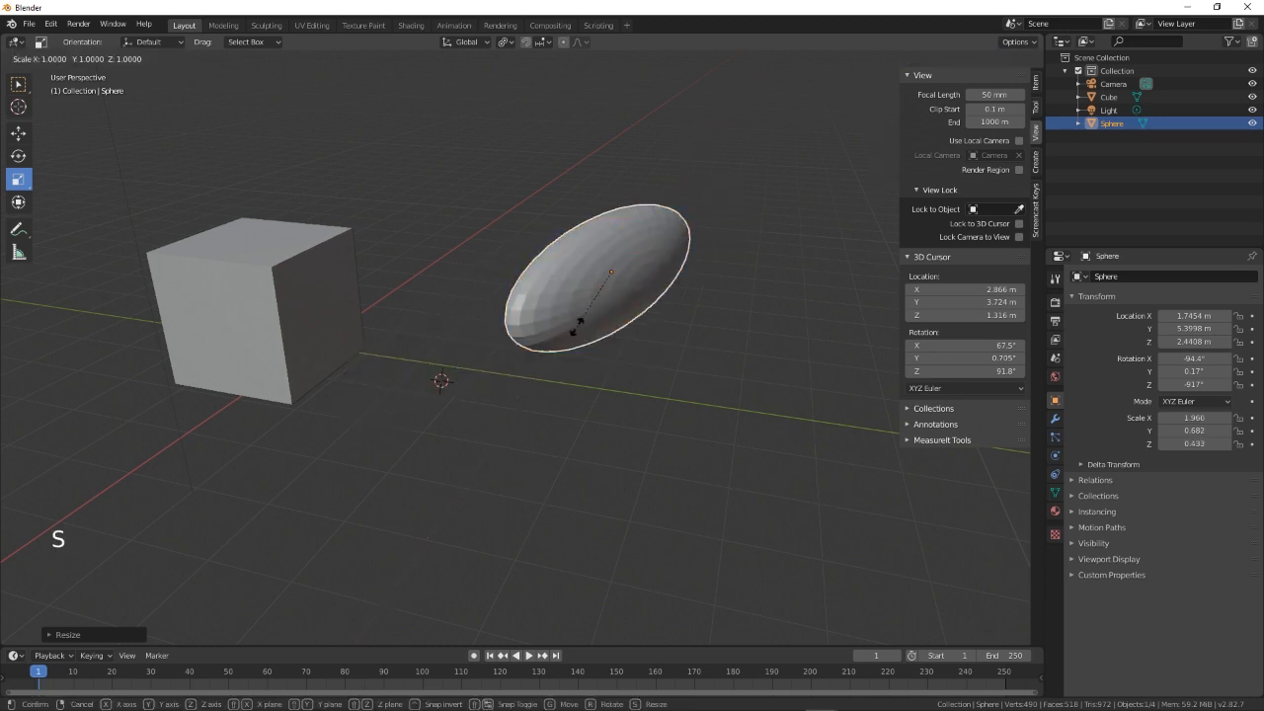
pyautogui.press('y')
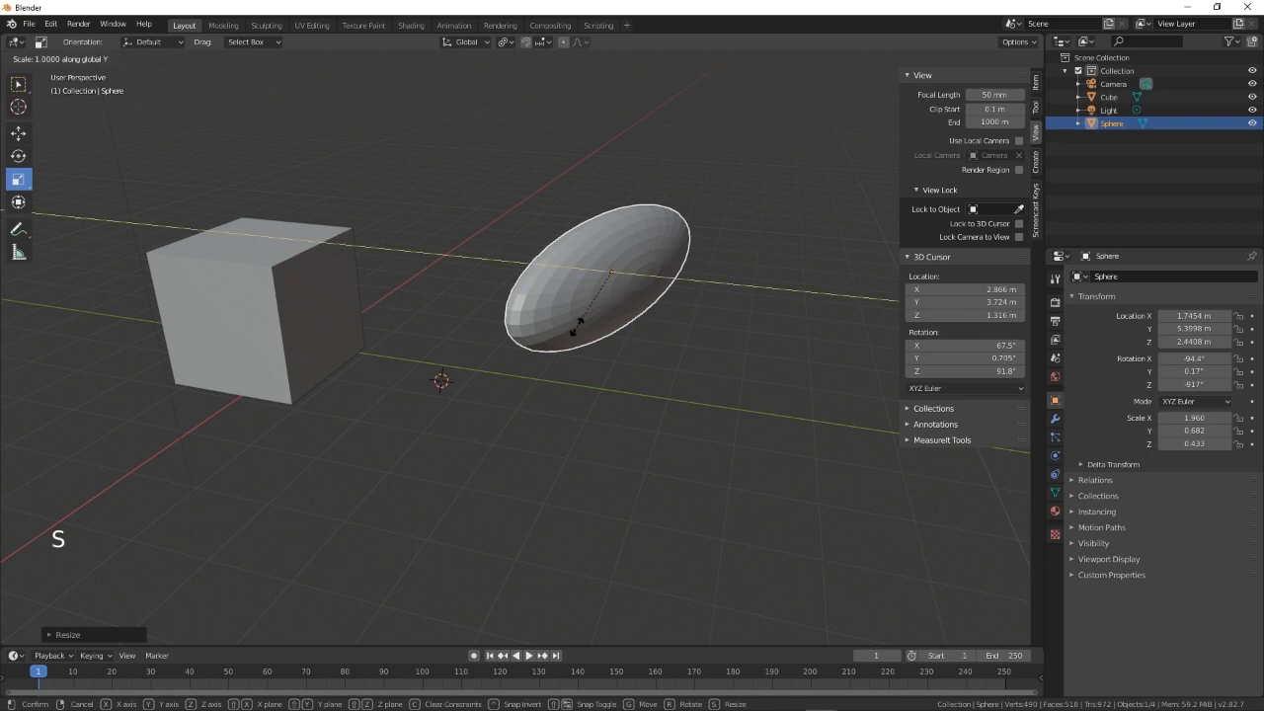
pyautogui.click(679, 342)
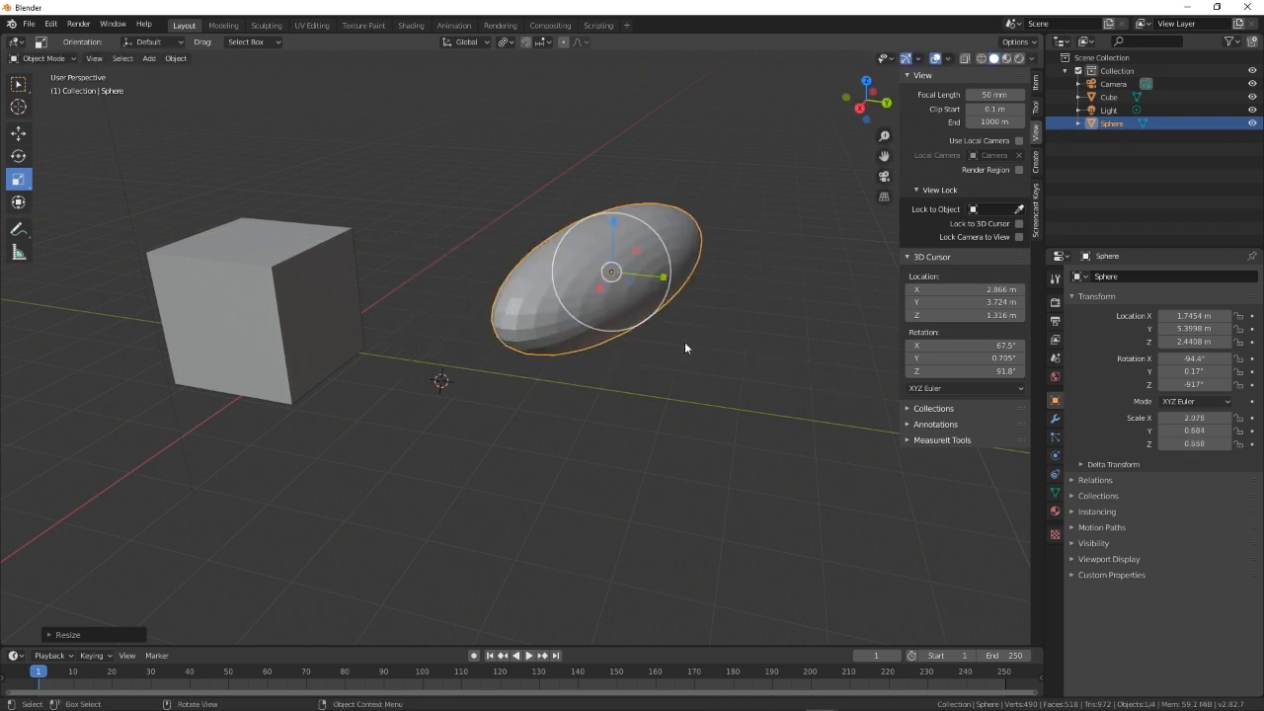
pyautogui.press('s')
pyautogui.press('z')
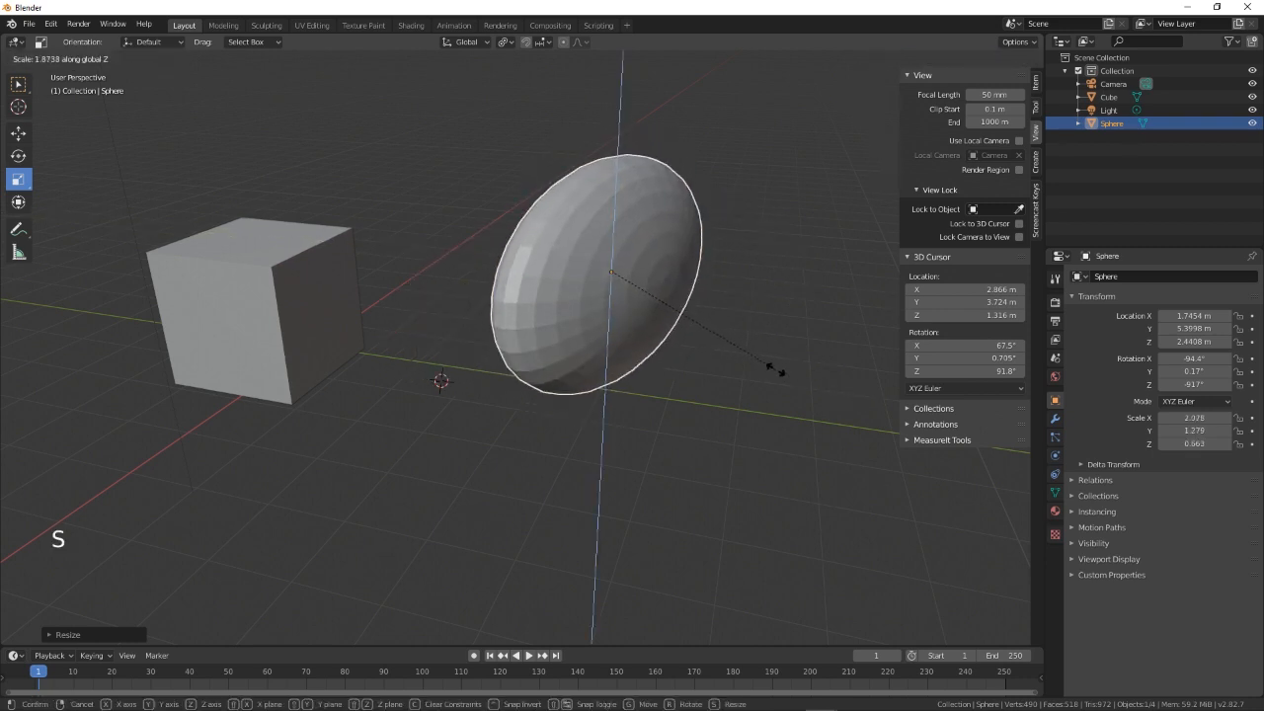
pyautogui.click(712, 353)
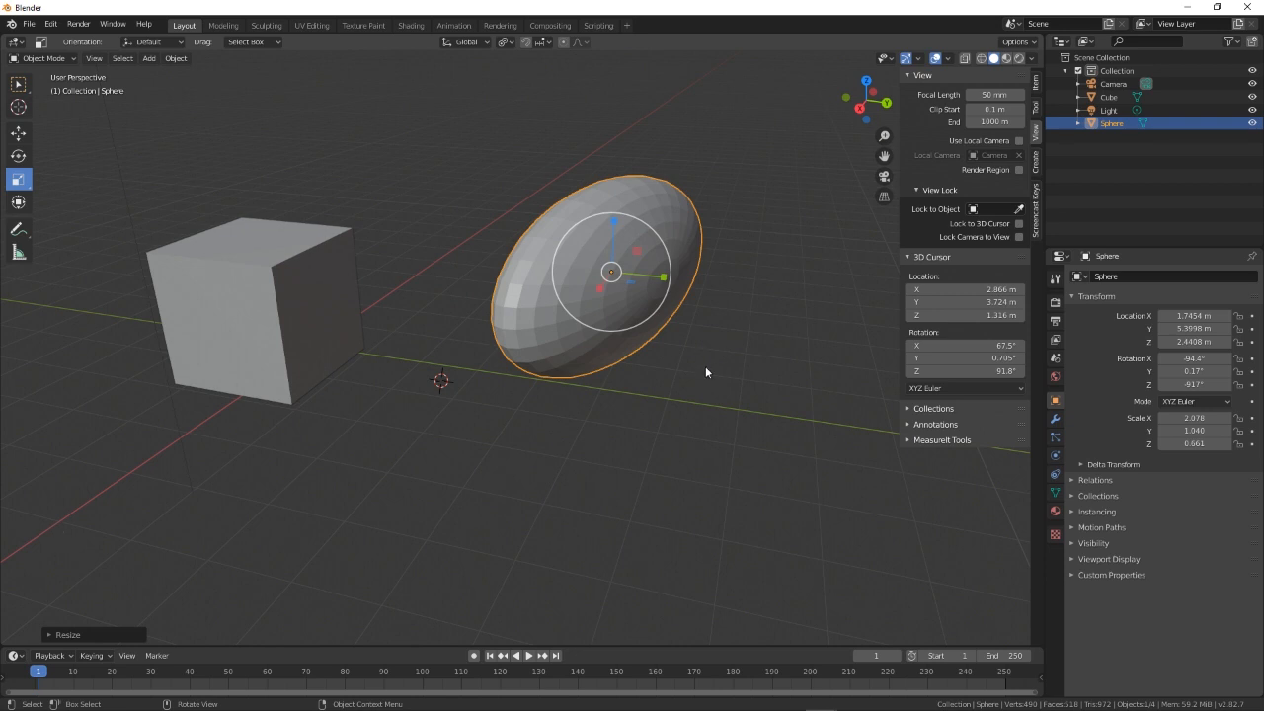
# Enlarge the sphere with the Transform gizmo's scale handles to about X 2.334, Y 1.986 and Z 1.287.
pyautogui.moveTo(705, 369); pyautogui.dragTo(748, 382, button='middle')
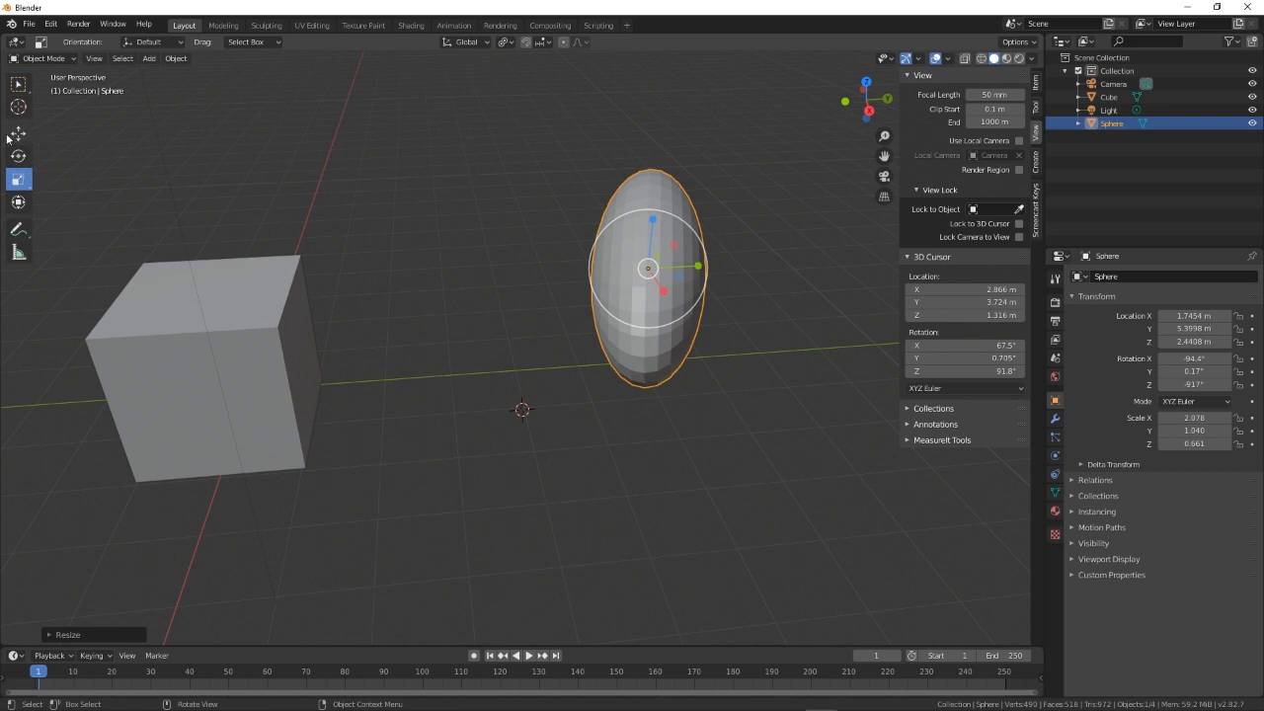
pyautogui.click(20, 202)
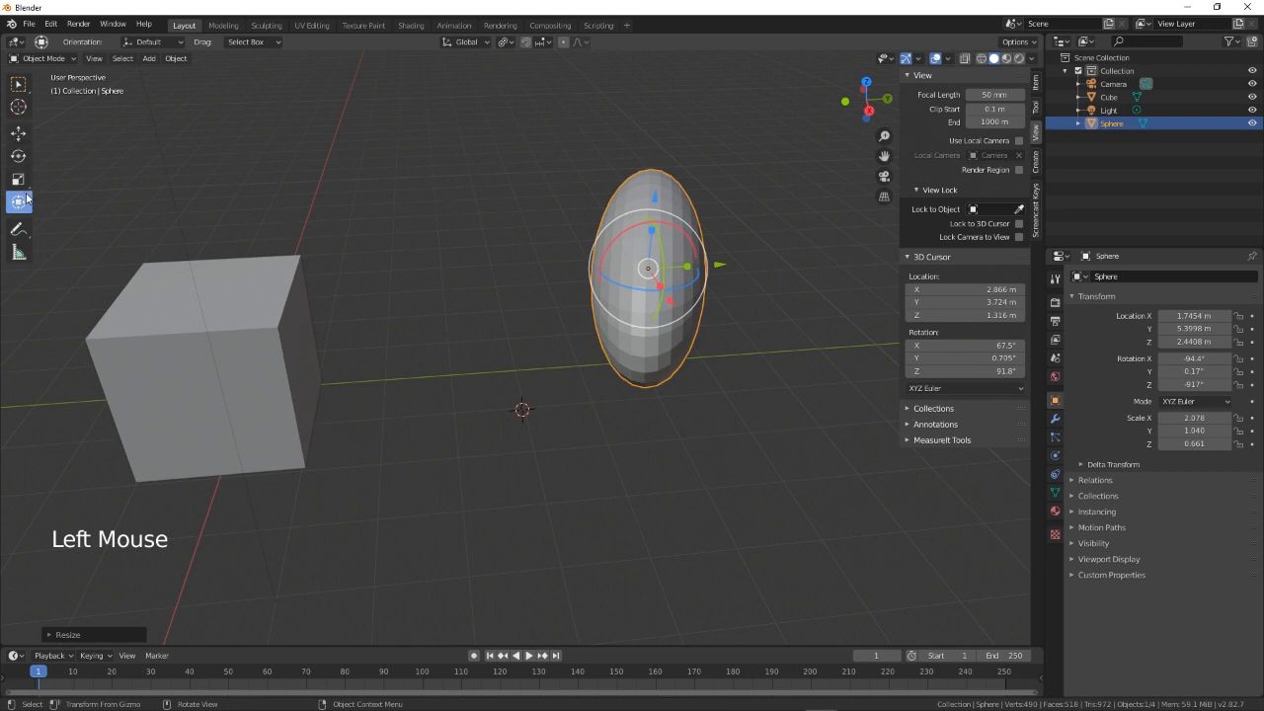
pyautogui.moveTo(725, 314); pyautogui.dragTo(747, 387)
pyautogui.moveTo(747, 387); pyautogui.dragTo(667, 380, button='middle')
pyautogui.click(560, 230)
pyautogui.moveTo(560, 231); pyautogui.dragTo(553, 198)
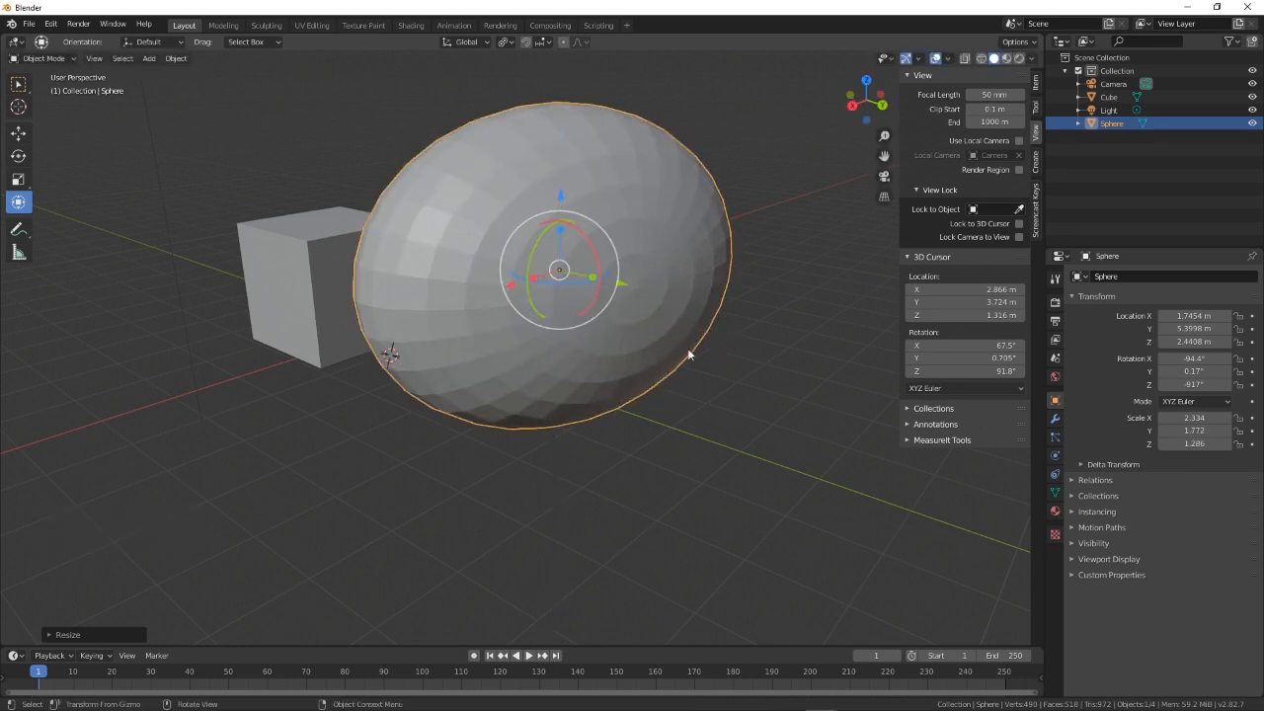
pyautogui.moveTo(562, 227); pyautogui.dragTo(565, 227)
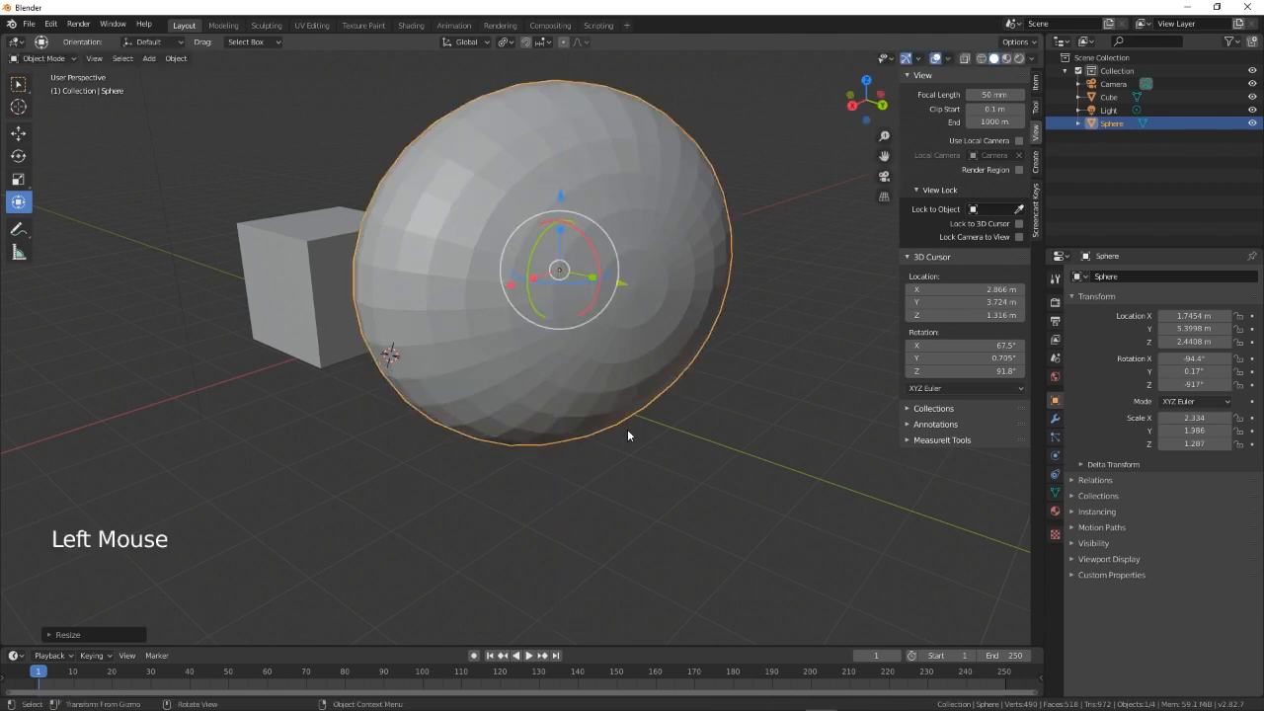
# Move the sphere along Y to about 3.3 m and shrink it to a scale of about X 1.316, Y 1.062 and Z 1.034.
pyautogui.moveTo(627, 428); pyautogui.dragTo(644, 482, button='middle')
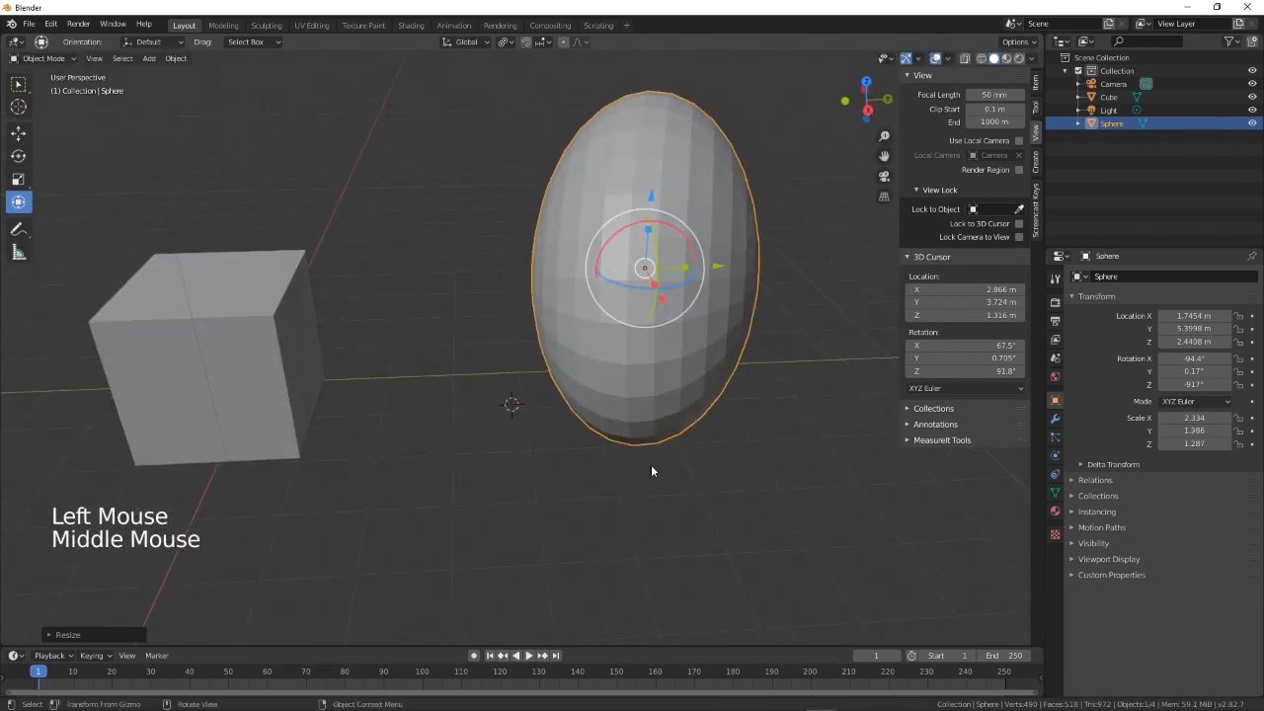
pyautogui.moveTo(718, 274); pyautogui.dragTo(568, 276)
pyautogui.press('s')
pyautogui.click(715, 259)
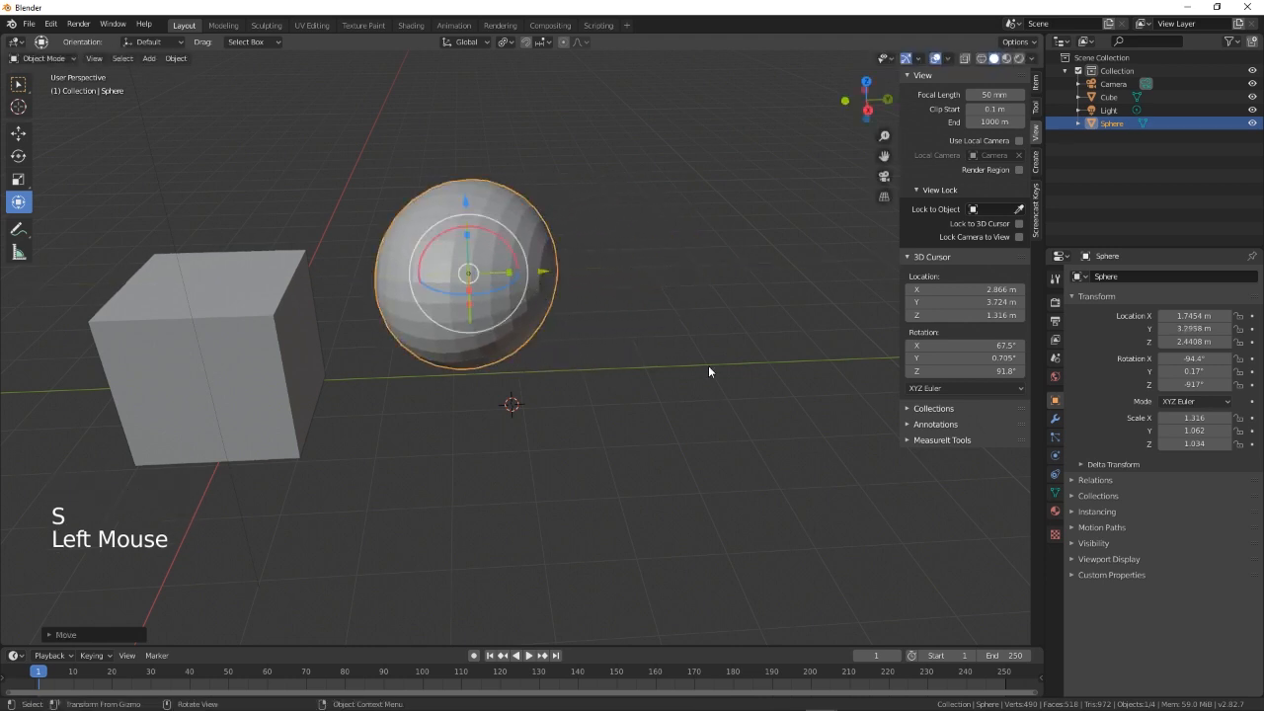
# Add a cone mesh at the 3D cursor and move it along the Y axis to about 5.75 m.
pyautogui.moveTo(709, 365)
pyautogui.mouseDown(button='middle')
pyautogui.moveTo(568, 360)
pyautogui.moveTo(449, 327)
pyautogui.moveTo(670, 353)
pyautogui.moveTo(717, 345)
pyautogui.mouseUp(button='middle')
pyautogui.hotkey('shift', 'a')
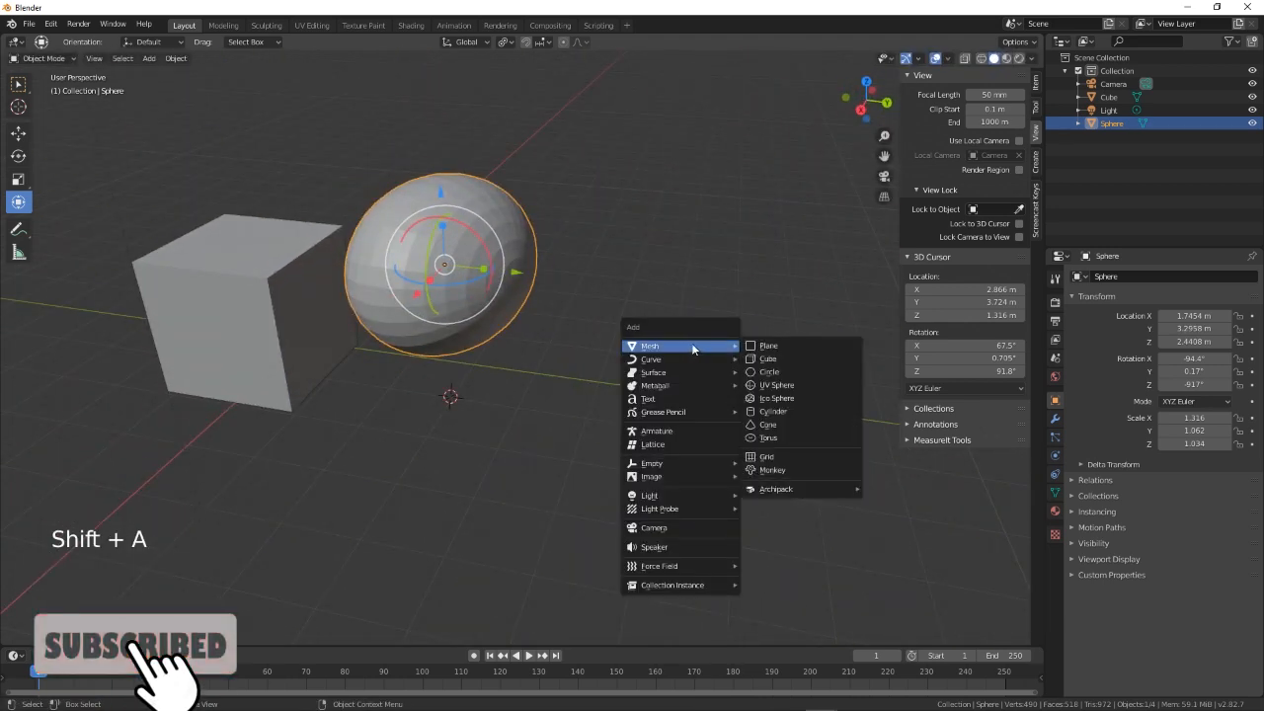
pyautogui.click(779, 426)
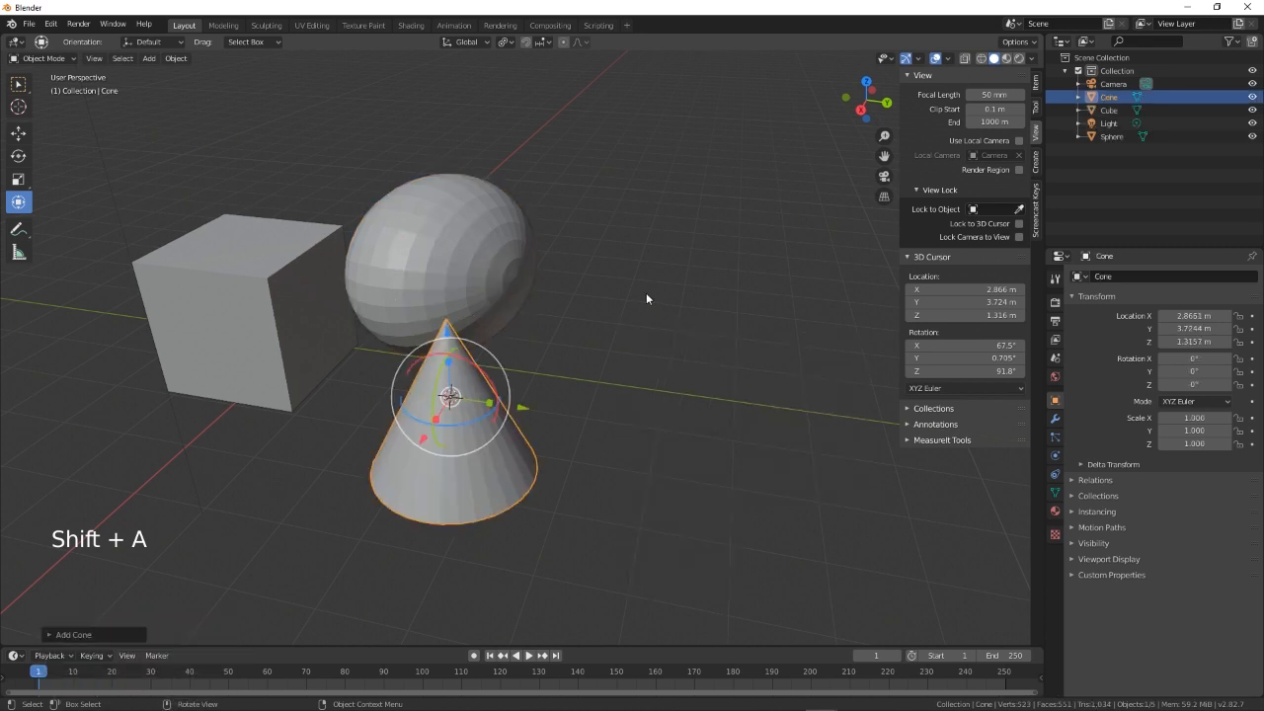
pyautogui.moveTo(526, 406); pyautogui.dragTo(741, 466)
pyautogui.moveTo(741, 465); pyautogui.dragTo(377, 372, button='middle')
pyautogui.click(573, 388)
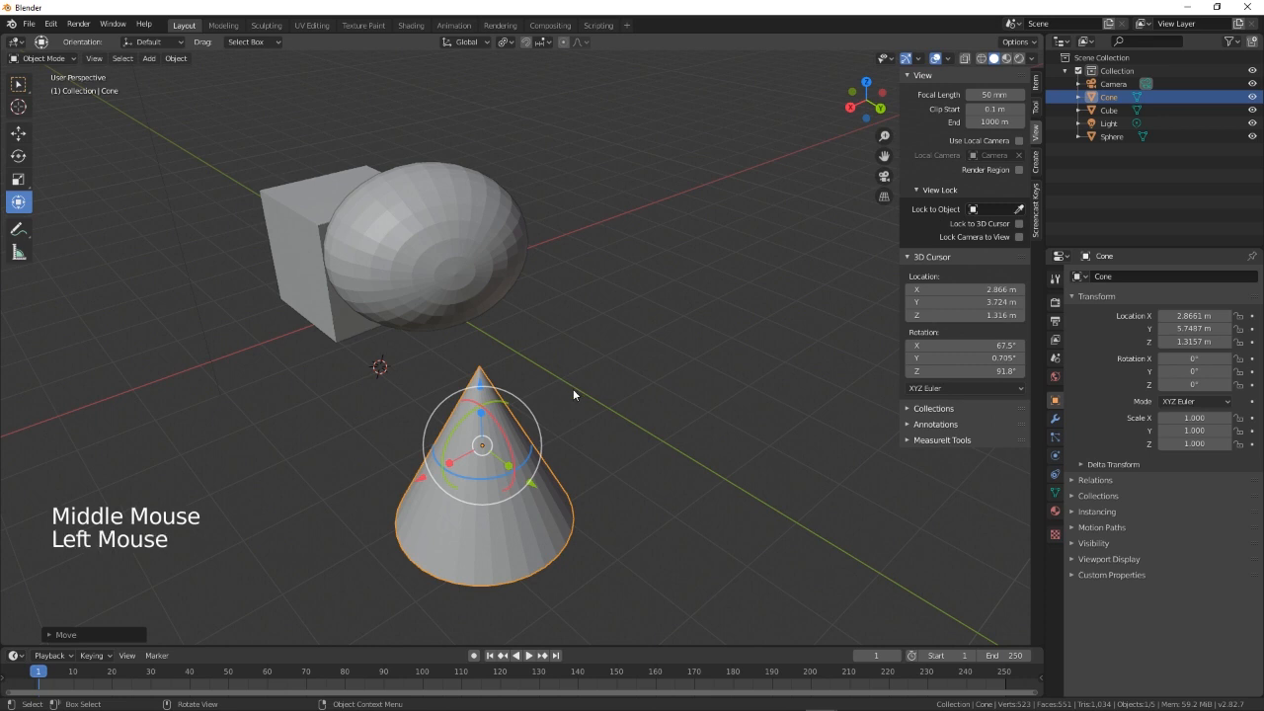
# Deselect the cone and place the 3D cursor at various spots around the scene, ending on the cone's tip.
pyautogui.click(662, 373)
pyautogui.rightClick(642, 373)
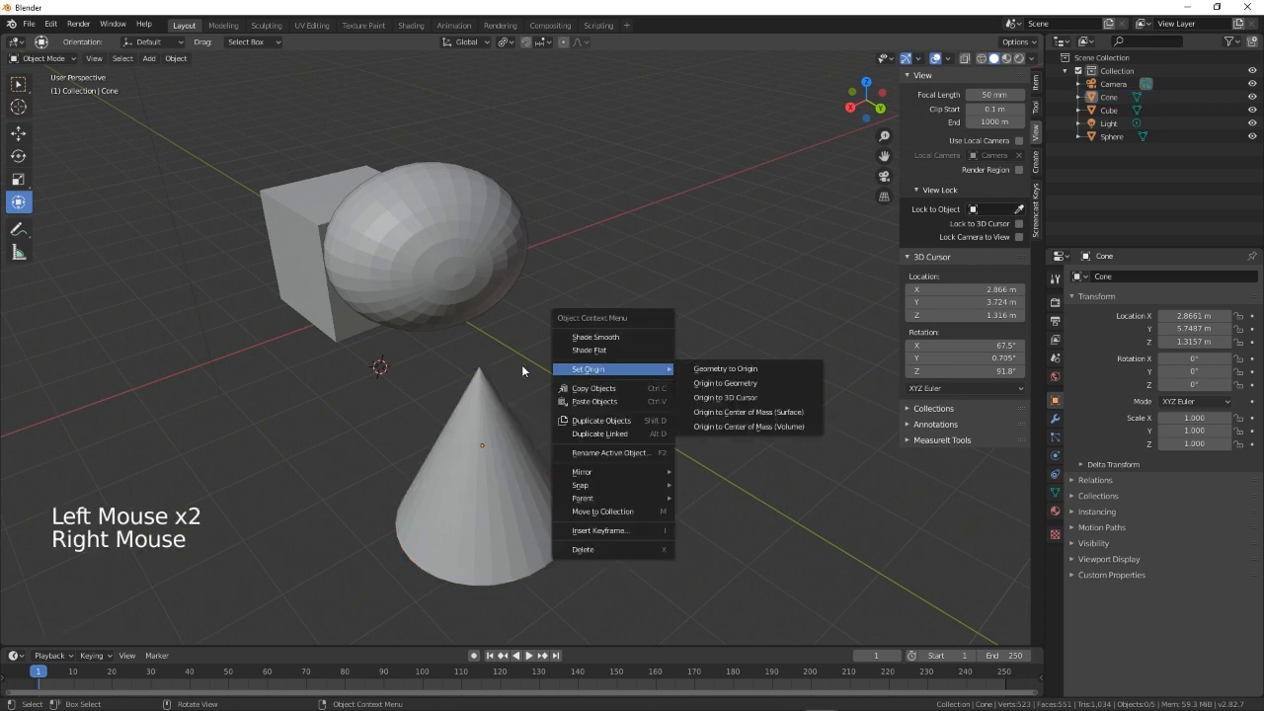
pyautogui.click(19, 108)
pyautogui.click(648, 320)
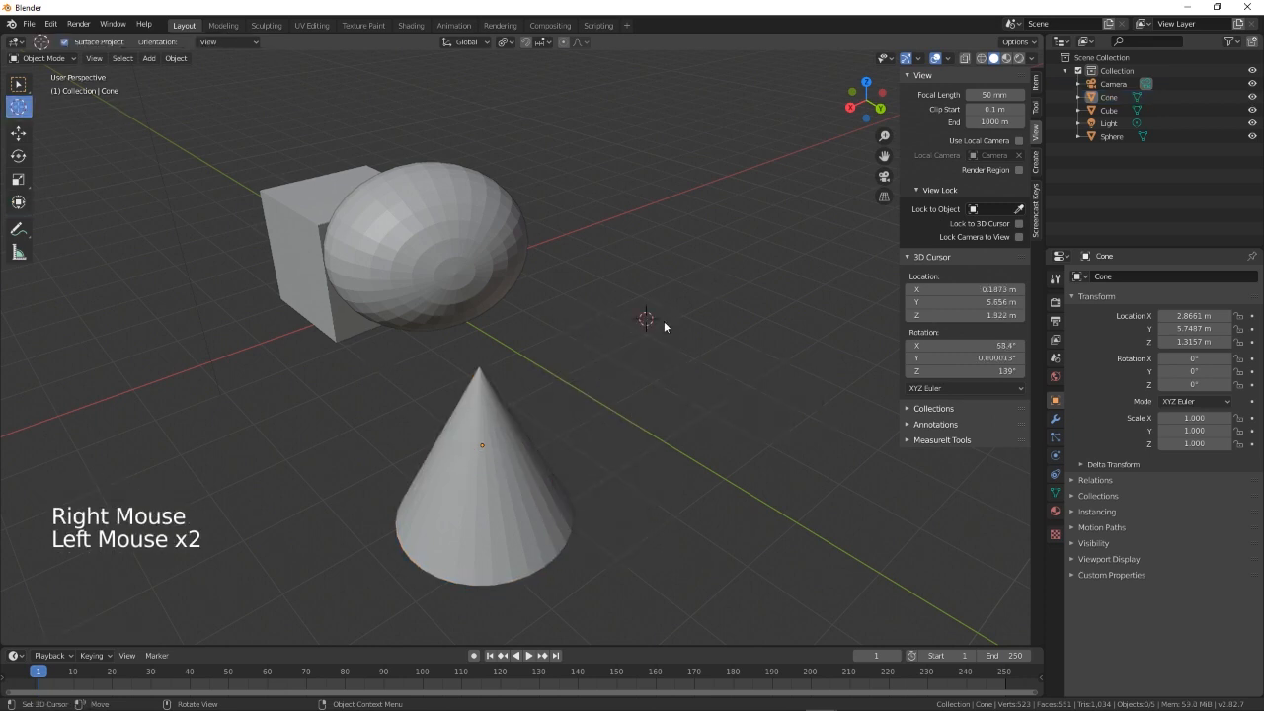
pyautogui.click(745, 439)
pyautogui.click(710, 486)
pyautogui.click(231, 401)
pyautogui.click(203, 285)
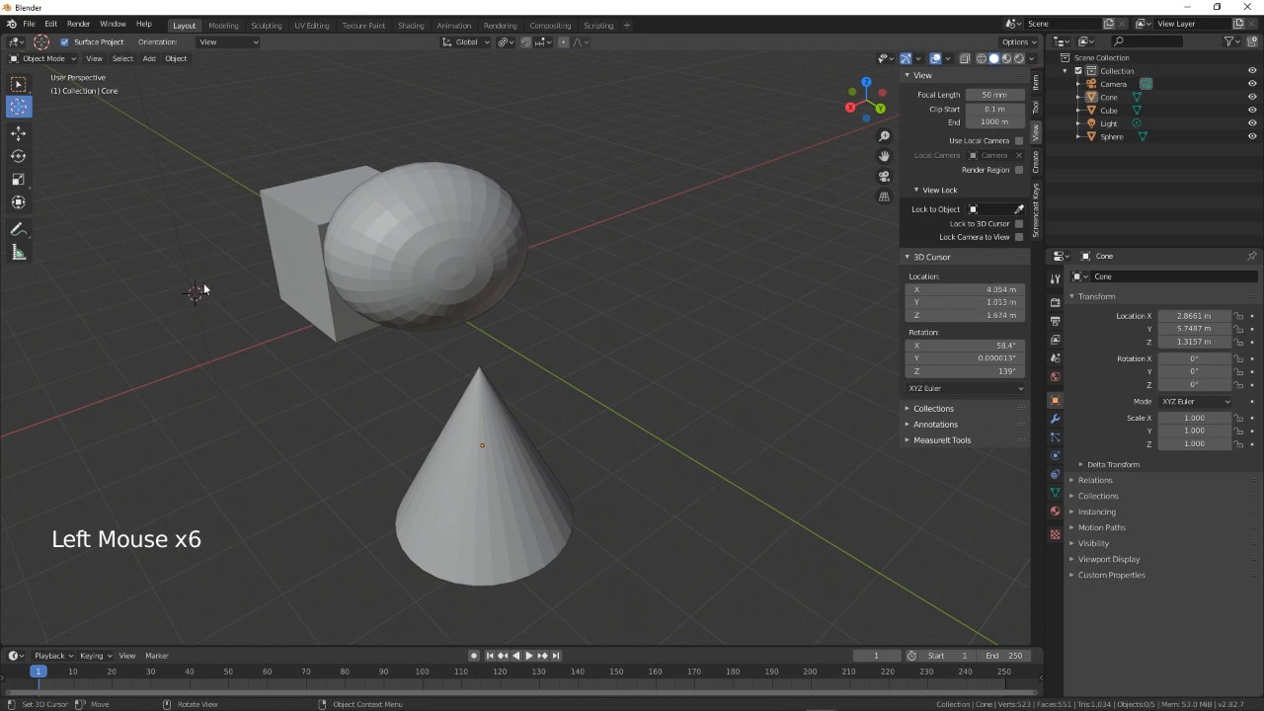
pyautogui.click(231, 188)
pyautogui.click(403, 120)
pyautogui.click(748, 310)
pyautogui.click(748, 310)
pyautogui.click(733, 400)
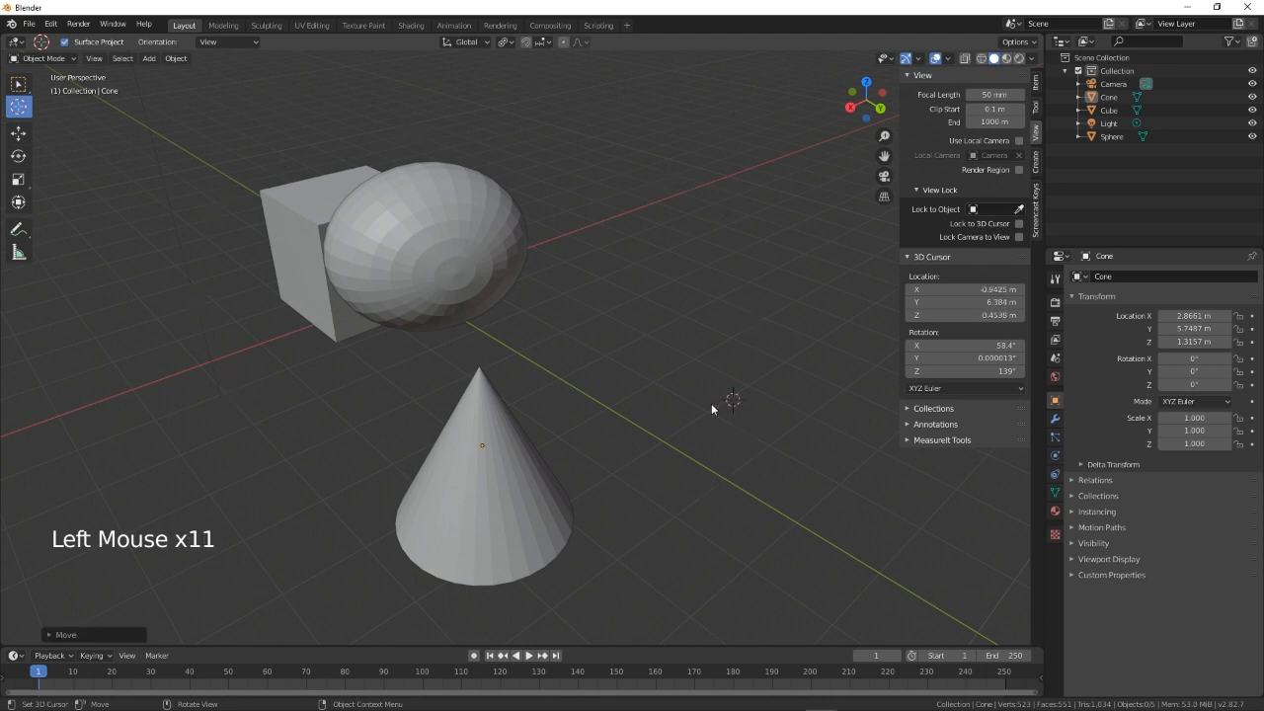
pyautogui.click(480, 369)
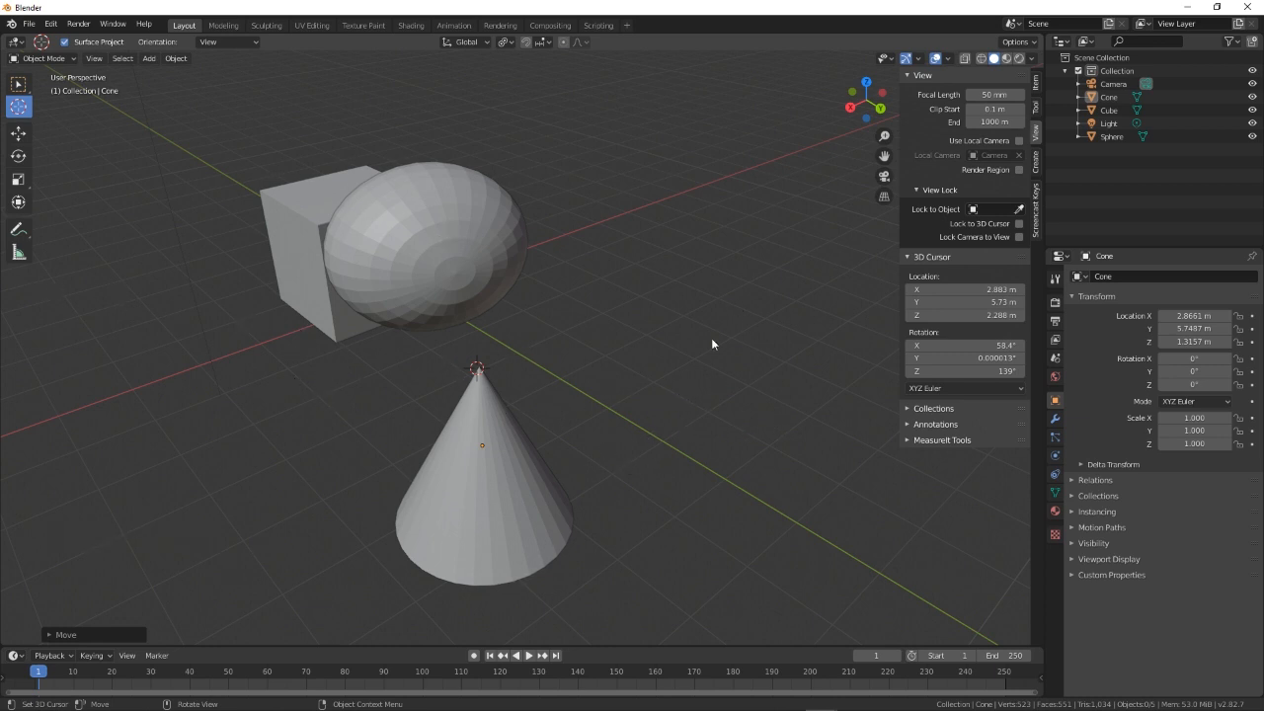
# Select the sphere and apply Shade Smooth to its surface.
pyautogui.moveTo(662, 402); pyautogui.dragTo(698, 402, button='middle')
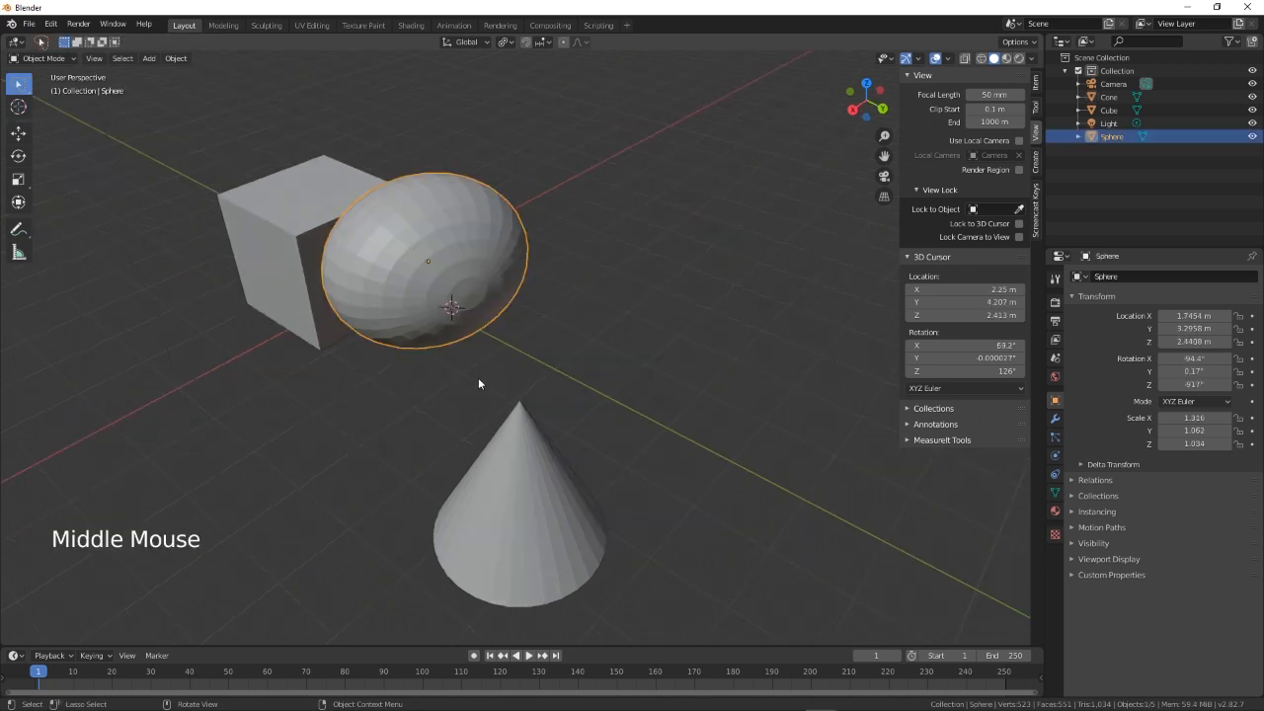
pyautogui.moveTo(567, 480); pyautogui.dragTo(632, 412, button='middle')
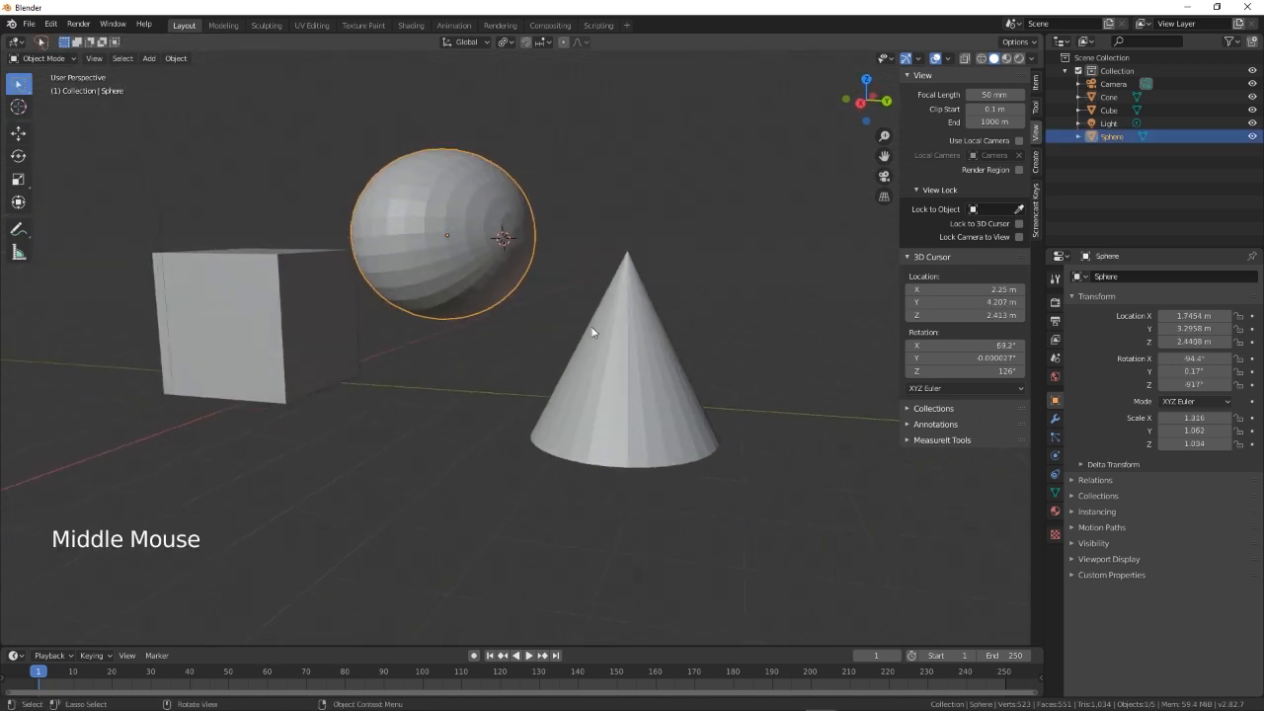
pyautogui.moveTo(497, 395); pyautogui.dragTo(510, 444, button='middle')
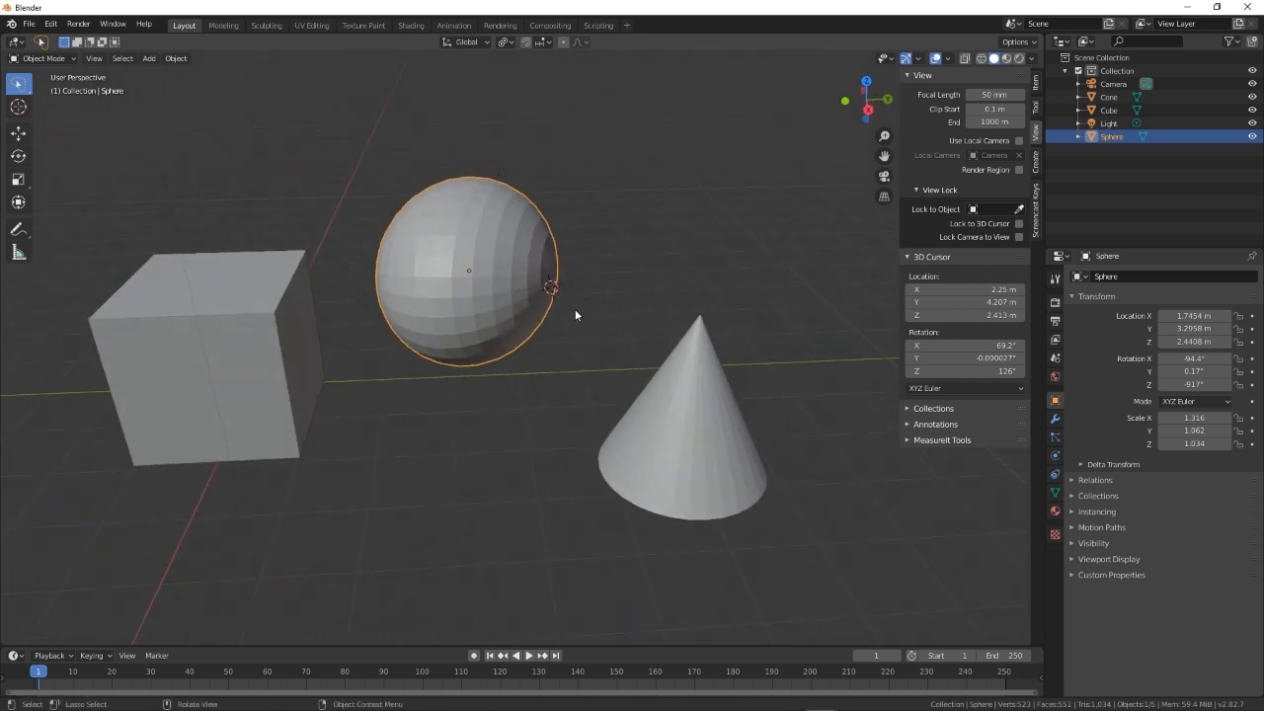
pyautogui.click(176, 58)
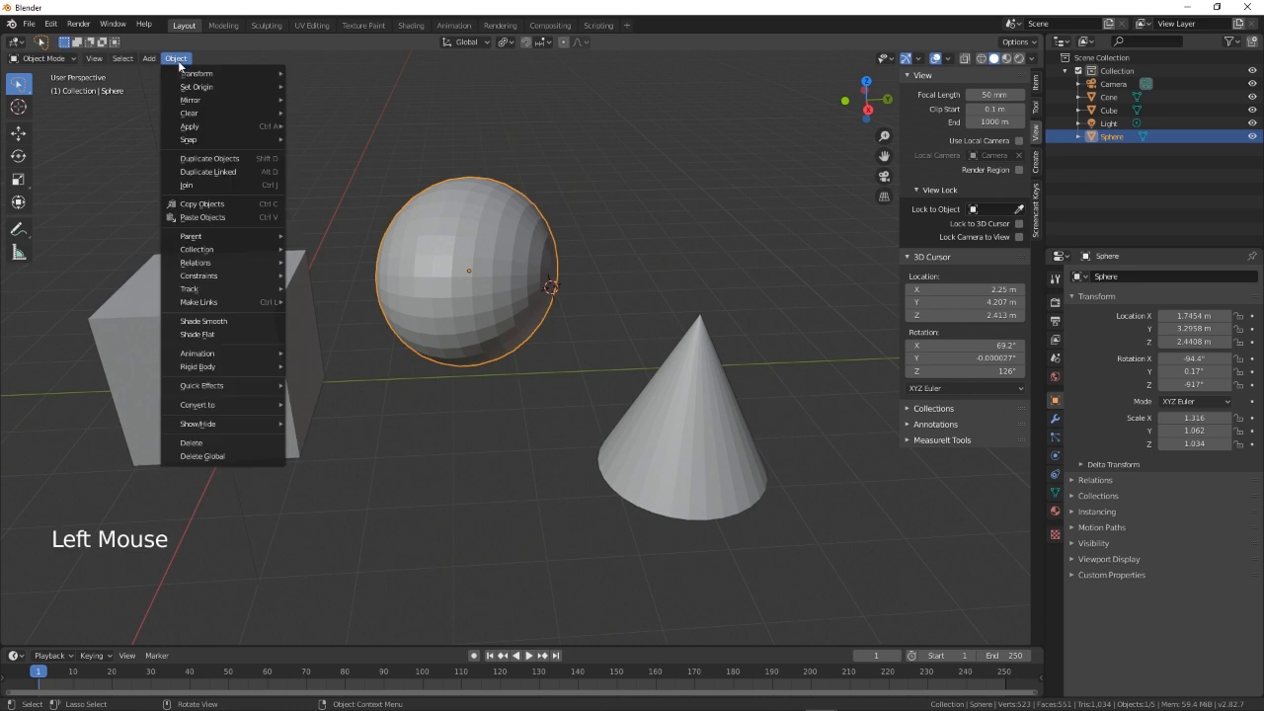
pyautogui.click(220, 322)
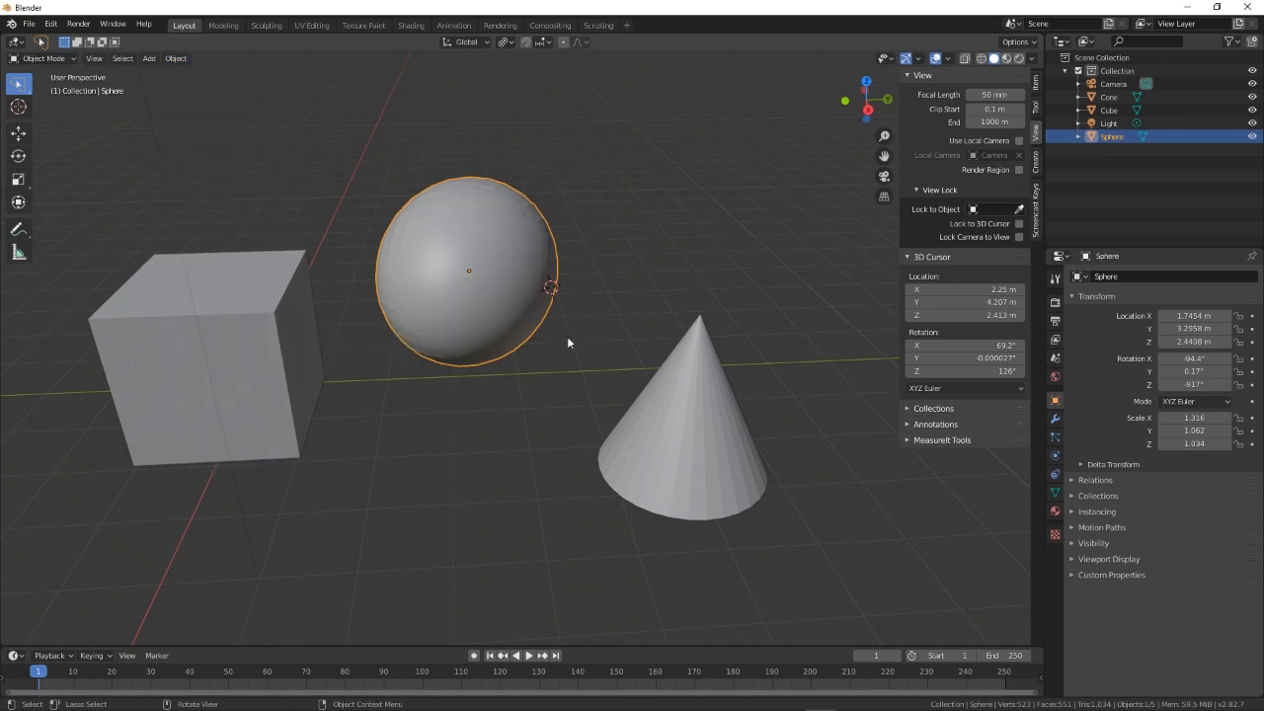
pyautogui.moveTo(568, 343); pyautogui.dragTo(565, 443, button='middle')
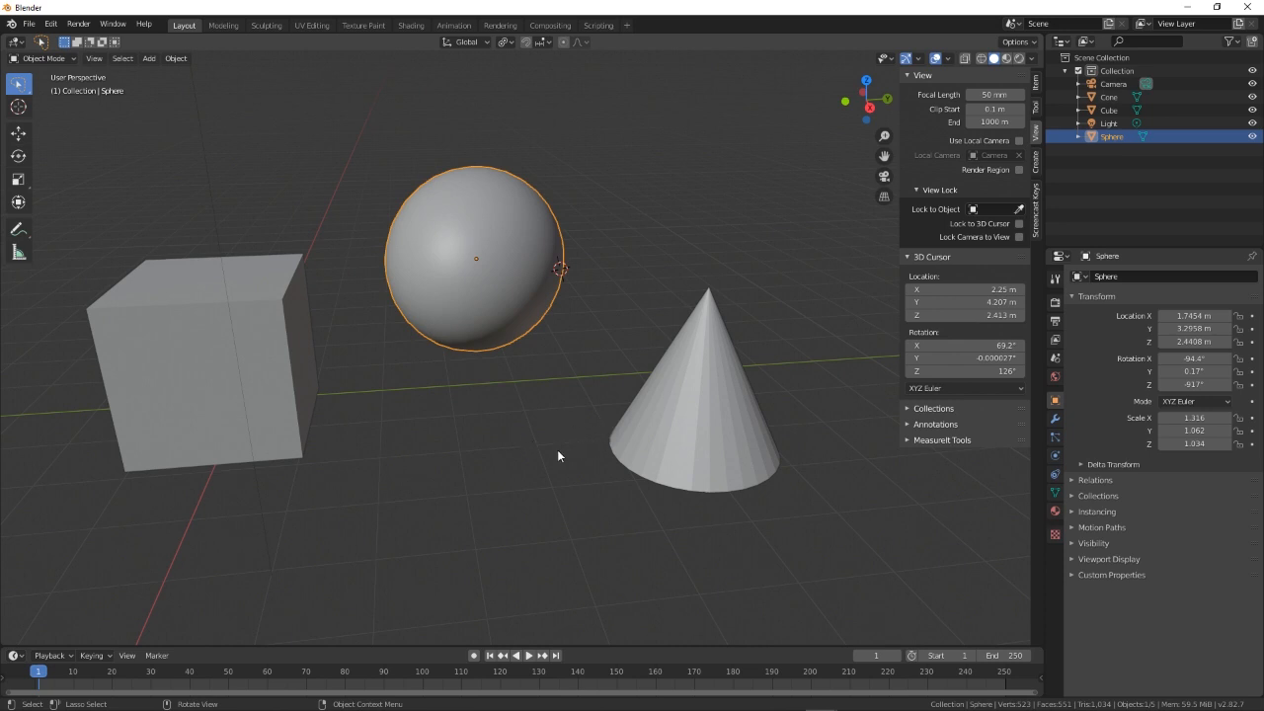
pyautogui.moveTo(487, 476); pyautogui.dragTo(551, 463, button='middle')
pyautogui.scroll(-2, 548, 468)
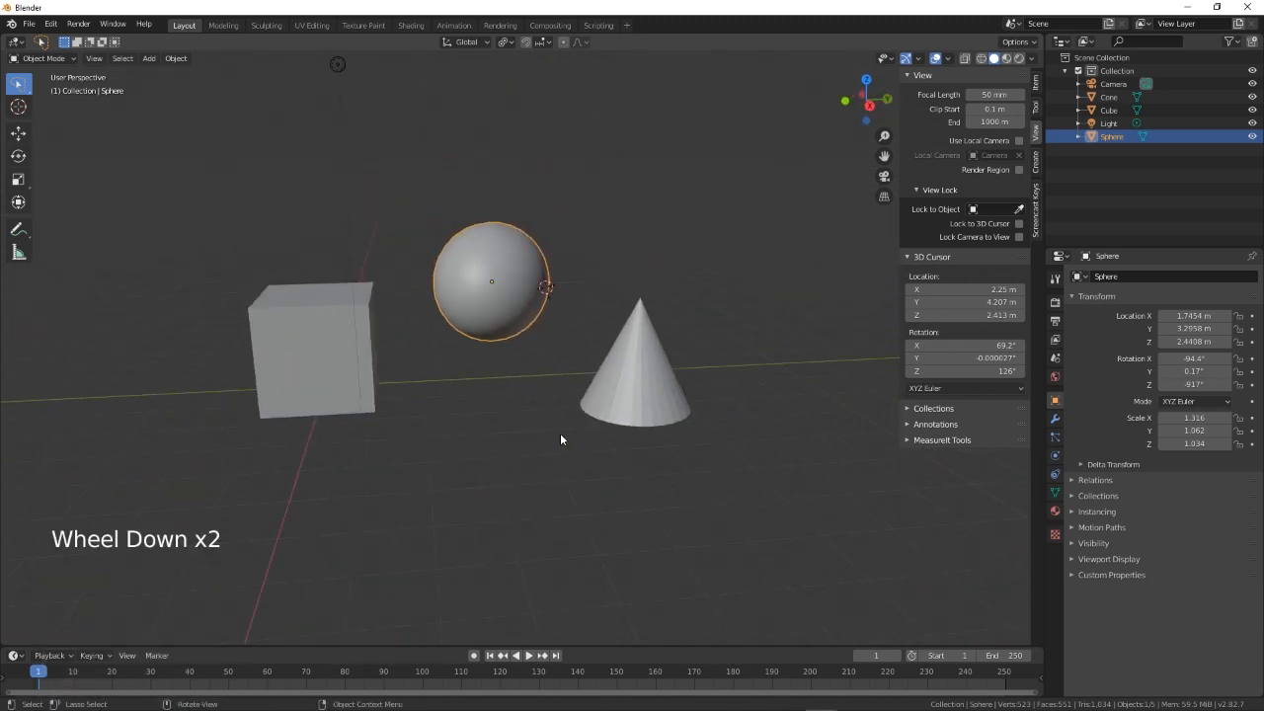
pyautogui.moveTo(581, 472); pyautogui.dragTo(503, 498, button='middle')
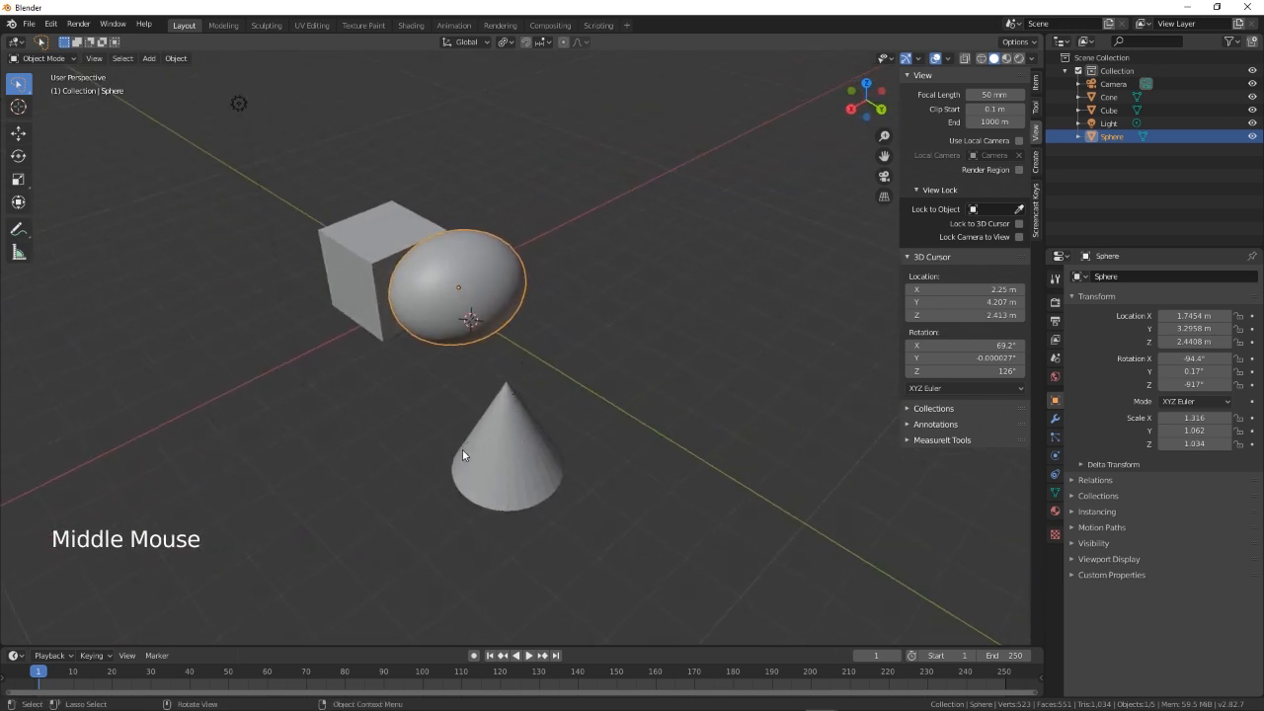
pyautogui.moveTo(463, 449); pyautogui.dragTo(515, 438, button='middle')
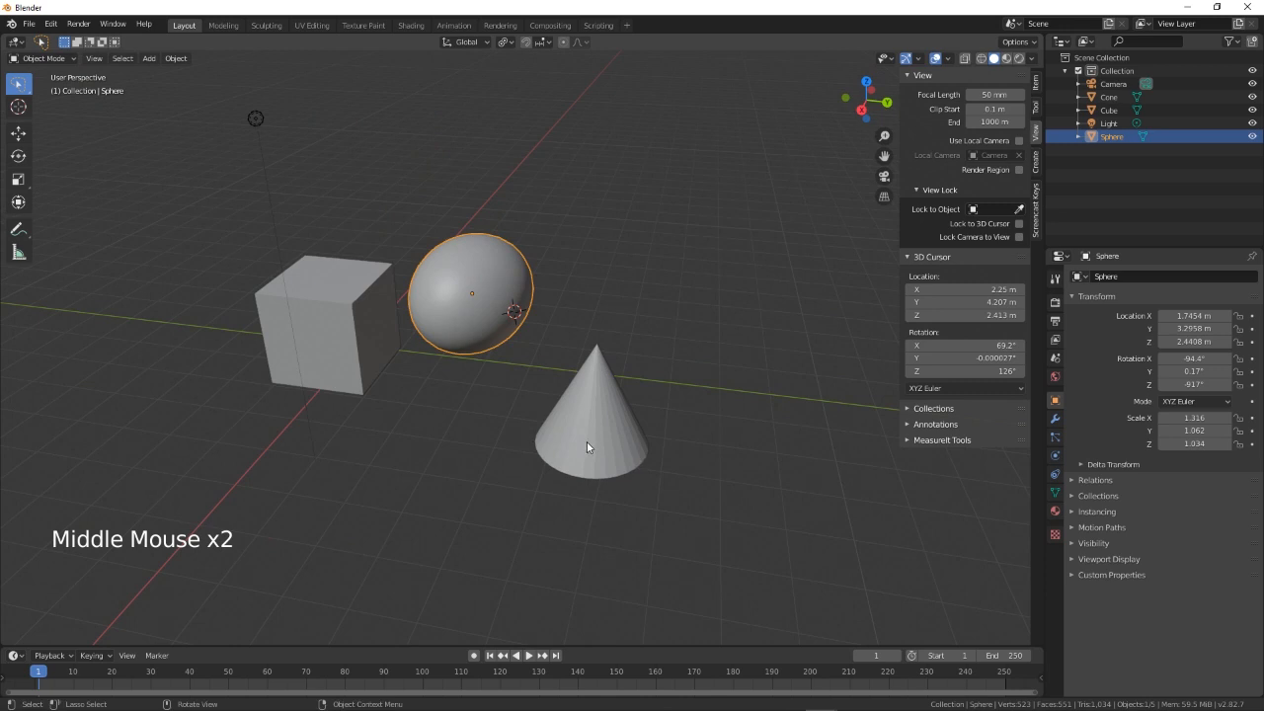